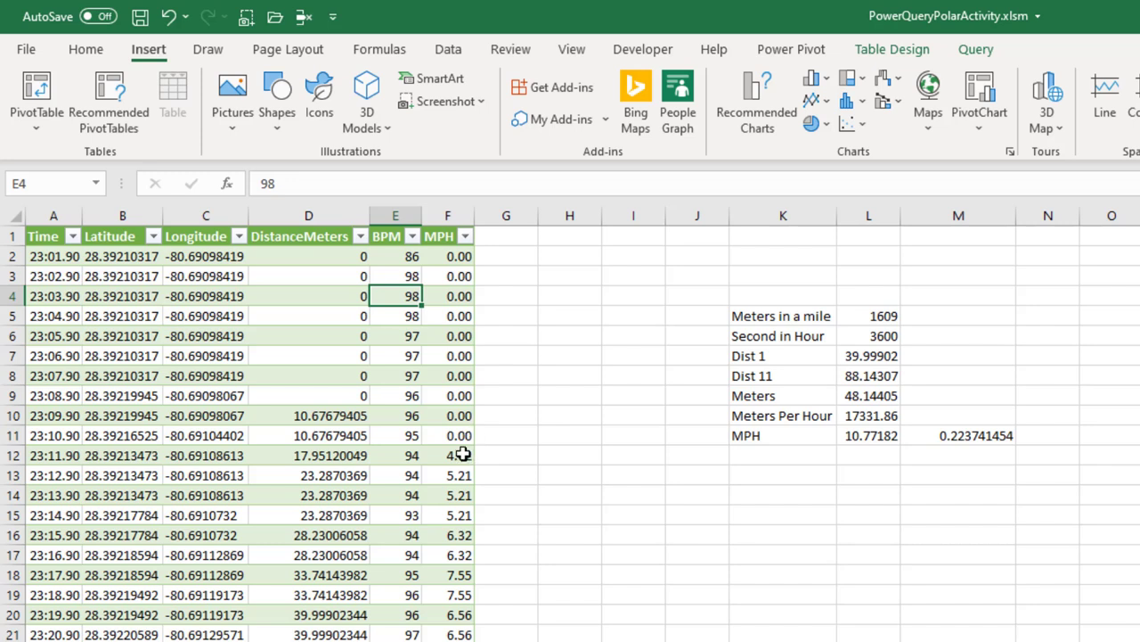
Step: Check the MPH formula in cell F12, then launch the existing 3D Maps Tour 1
click(463, 455)
scroll(465, 481, down, 20)
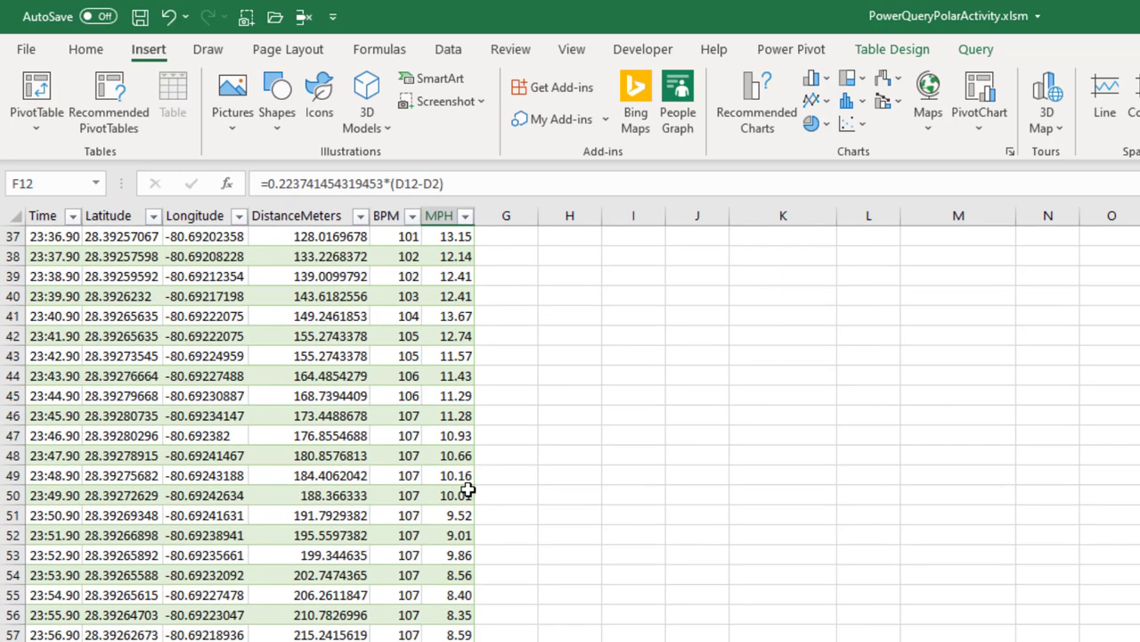
scroll(468, 489, down, 5)
scroll(468, 489, up, 20)
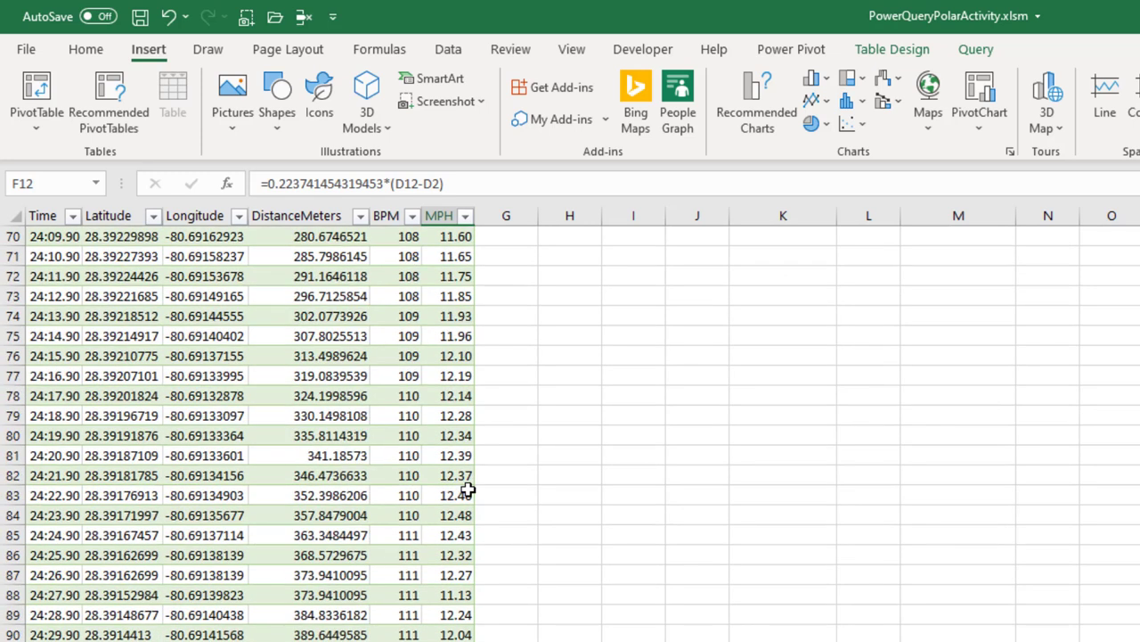
scroll(467, 489, up, 6)
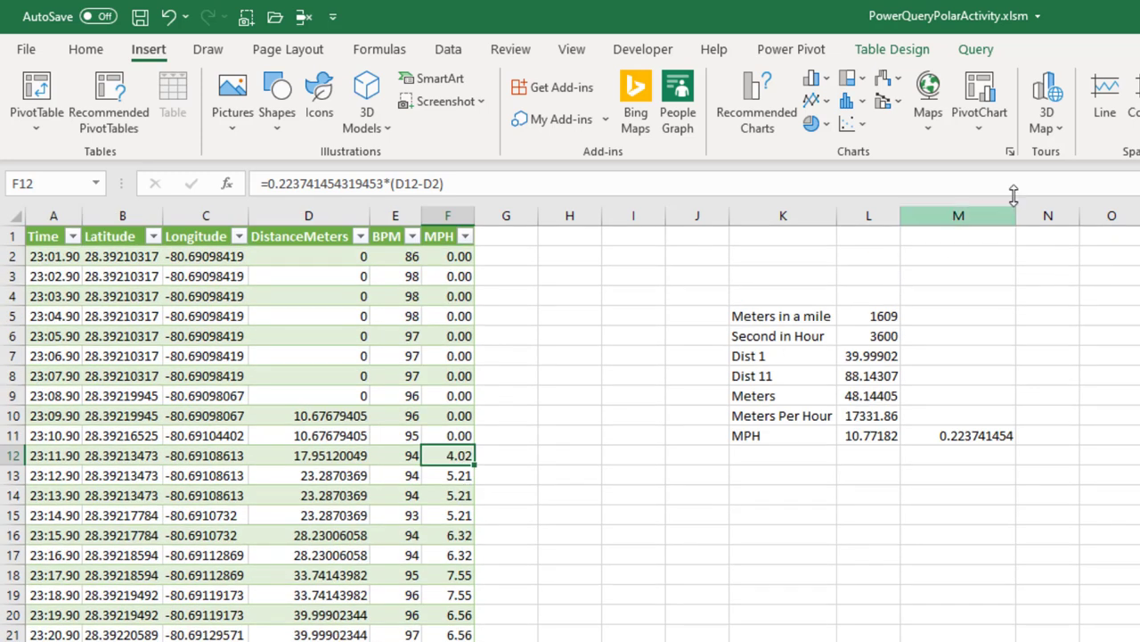
click(1049, 98)
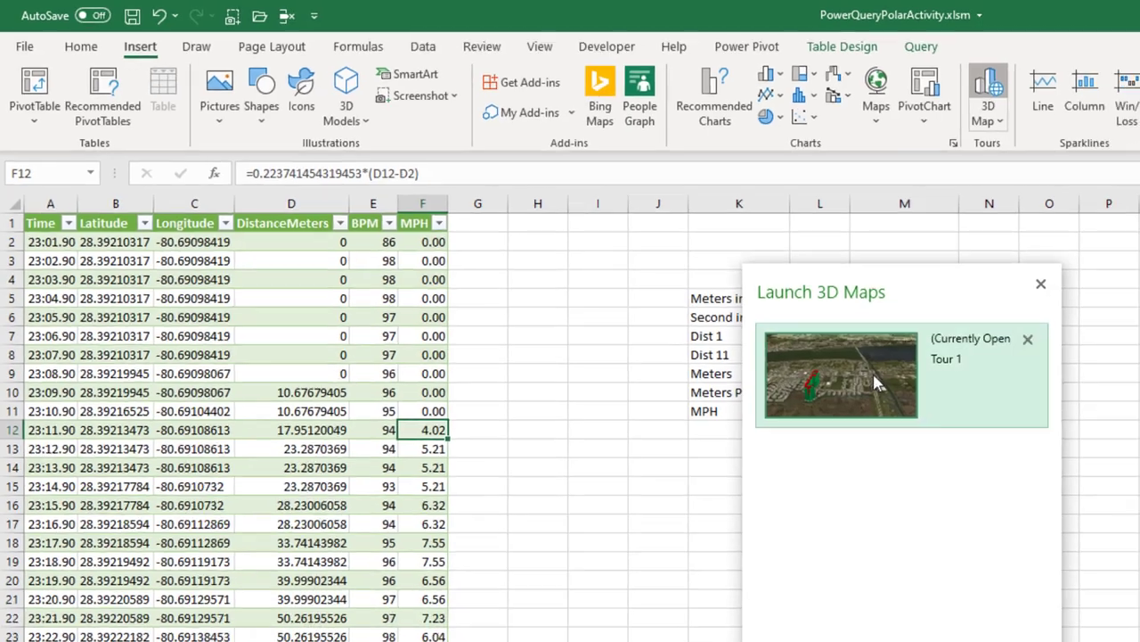
click(877, 383)
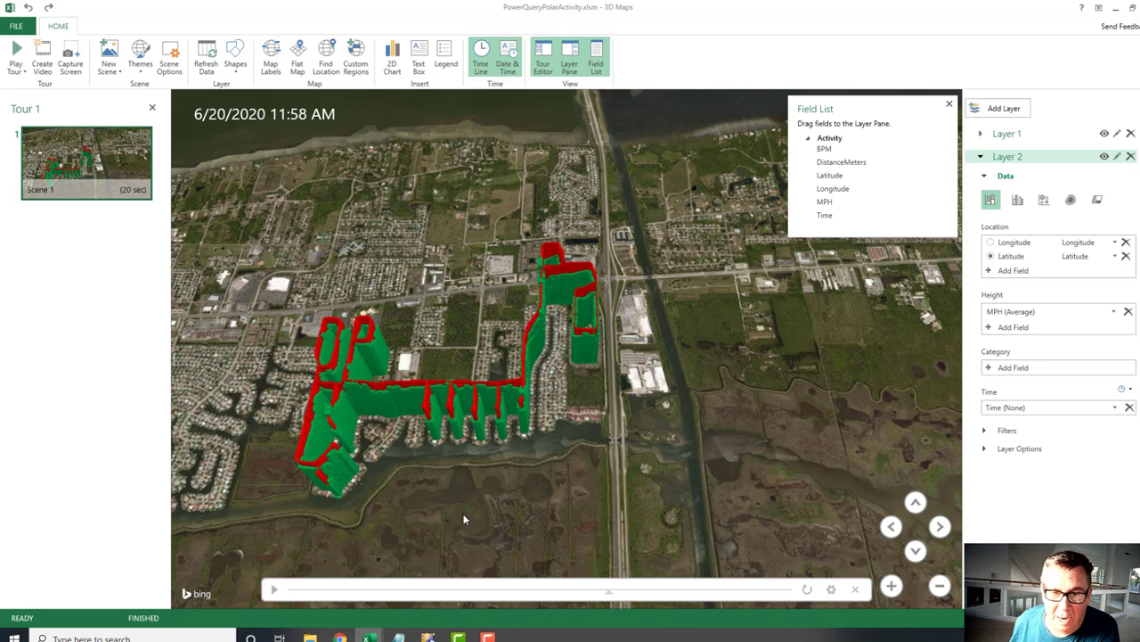
Step: Rewind, play and pause the ride tour, then advance it to 11:36 AM
drag(609, 591, 289, 593)
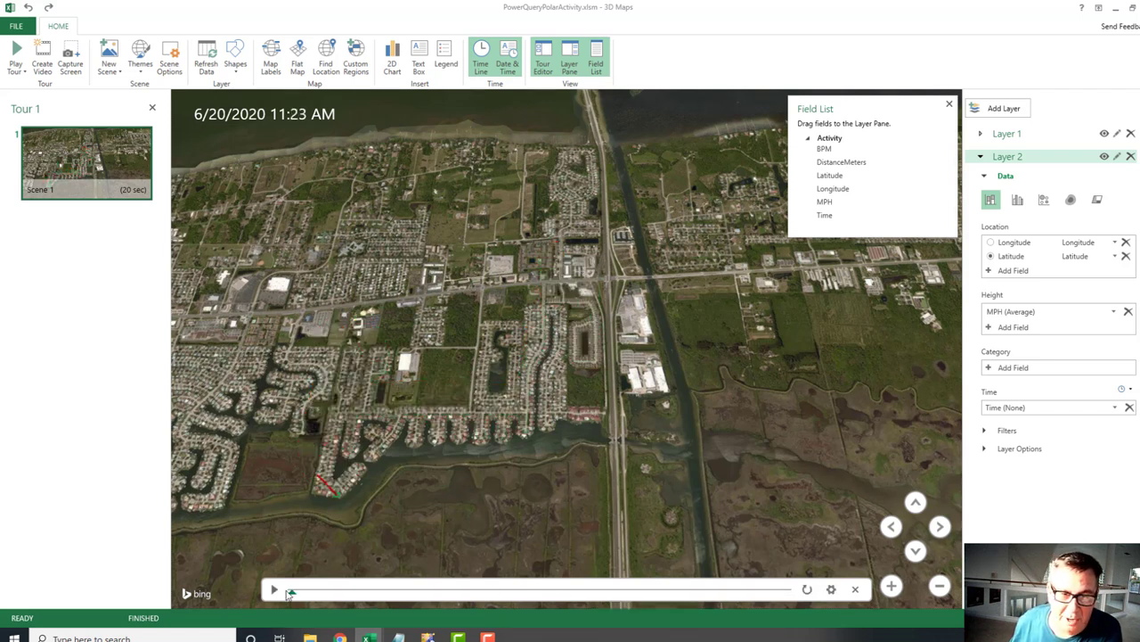
mouse_move(335, 496)
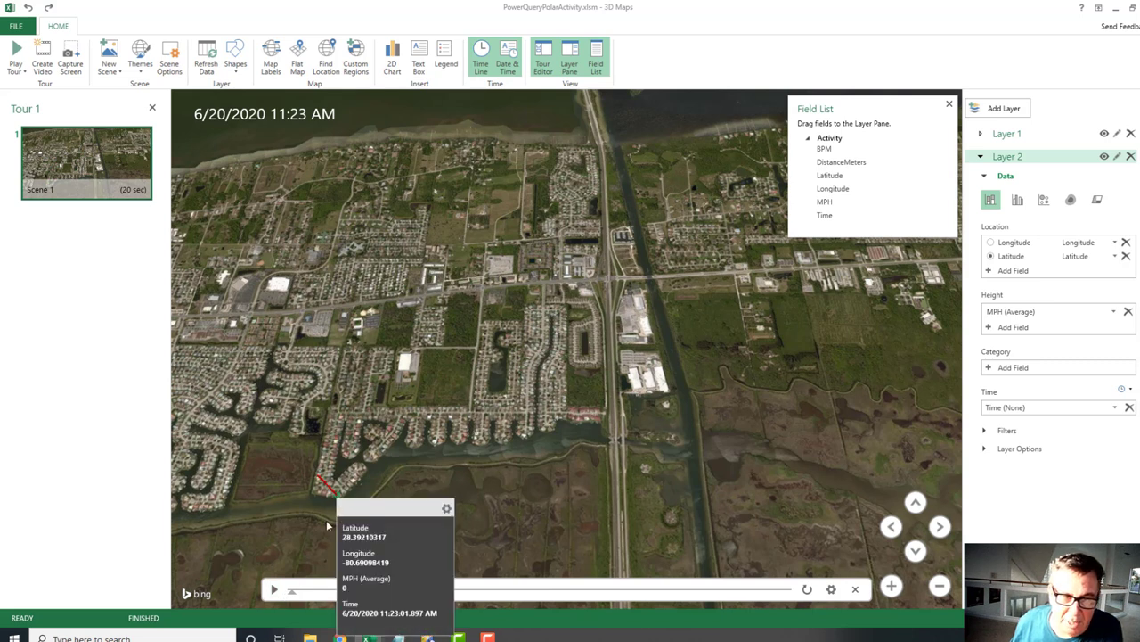
click(275, 590)
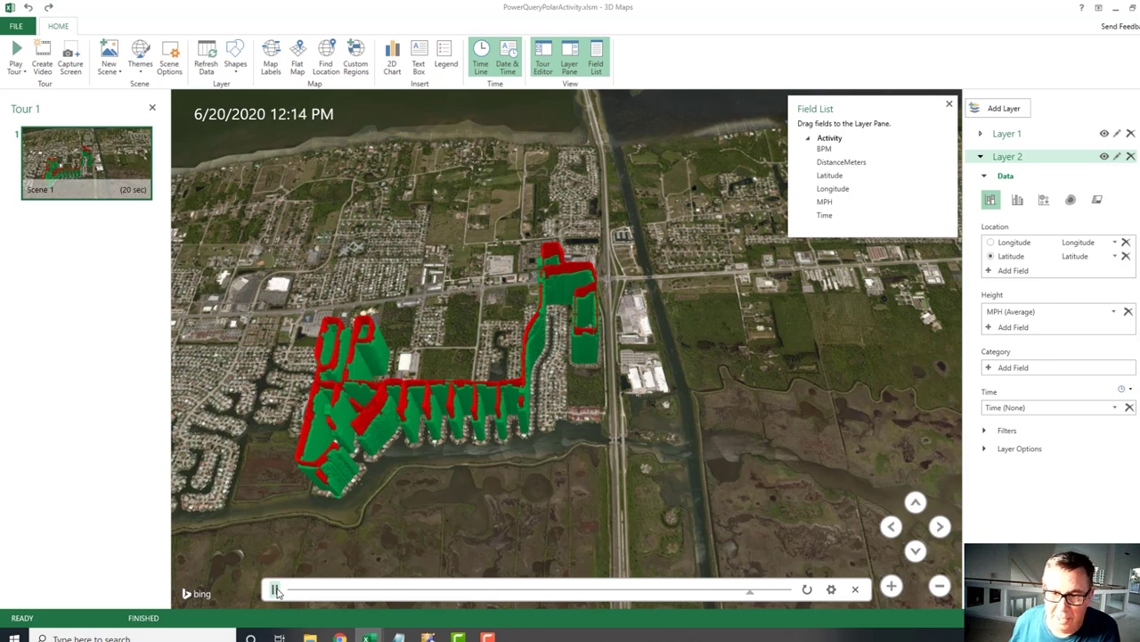
click(276, 591)
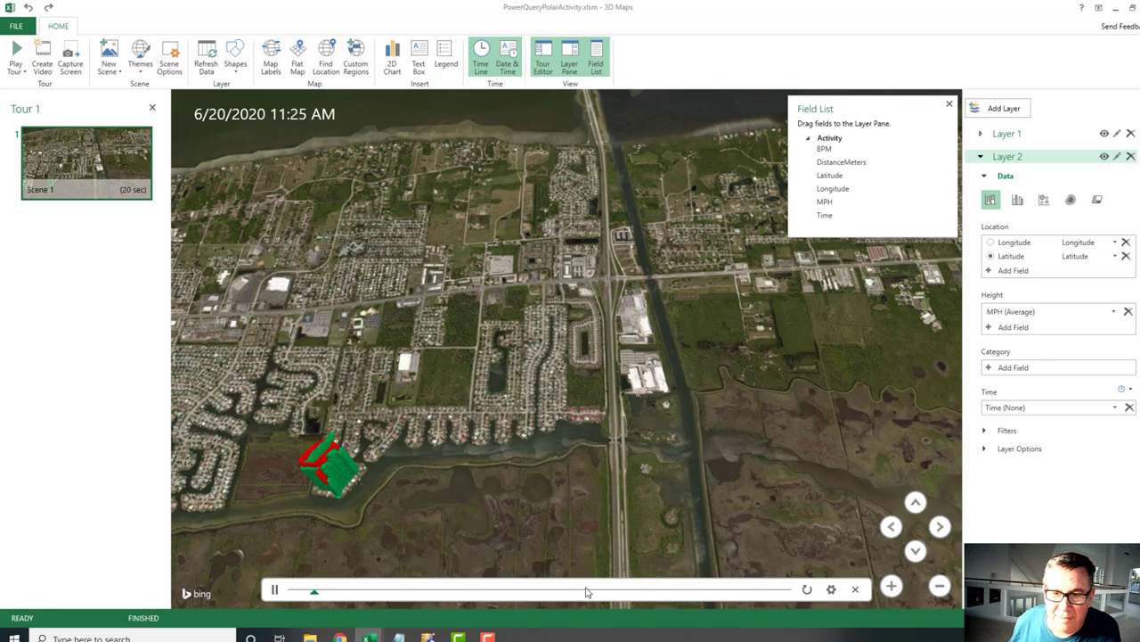
click(273, 591)
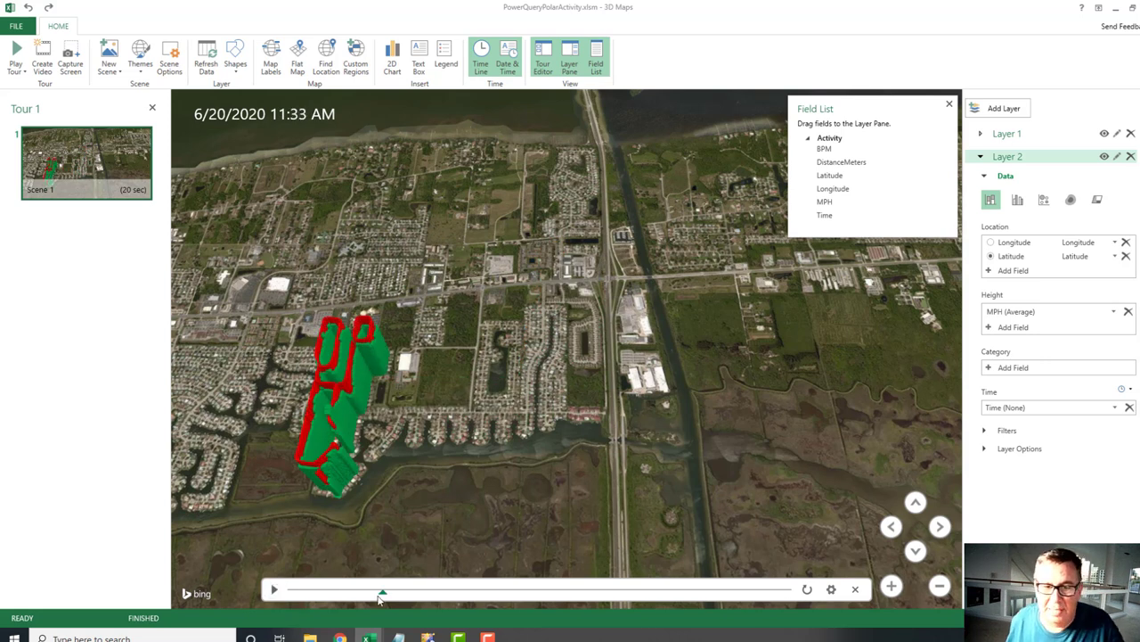
drag(386, 595, 414, 593)
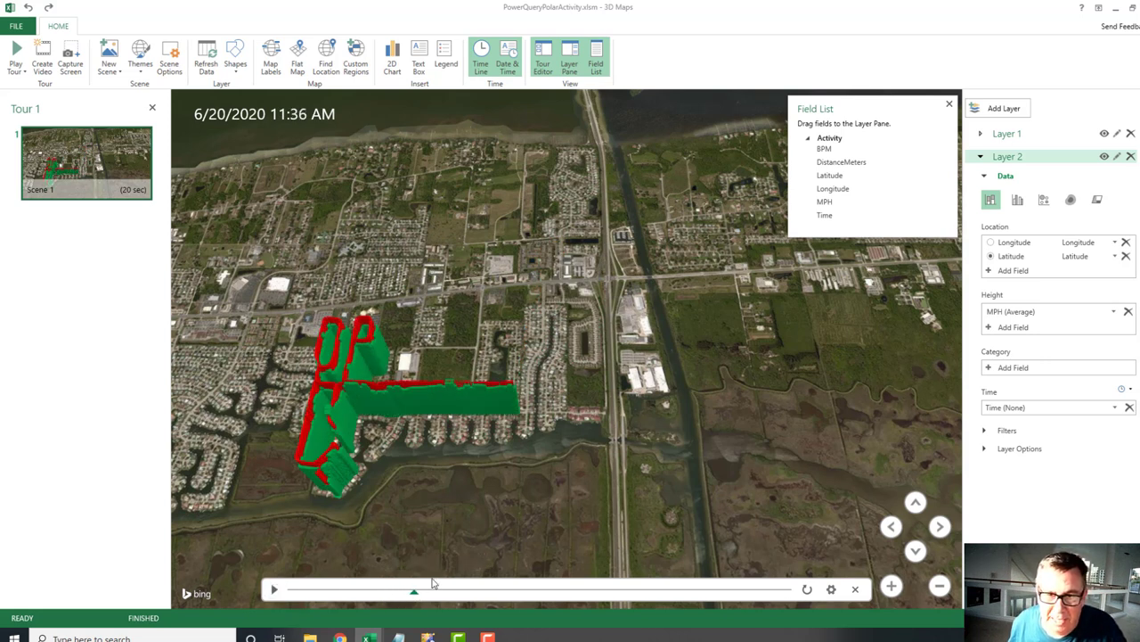
Step: Zoom the map and read the data cards of the red BPM and green MPH columns
scroll(545, 452, up, 5)
scroll(532, 434, up, 2)
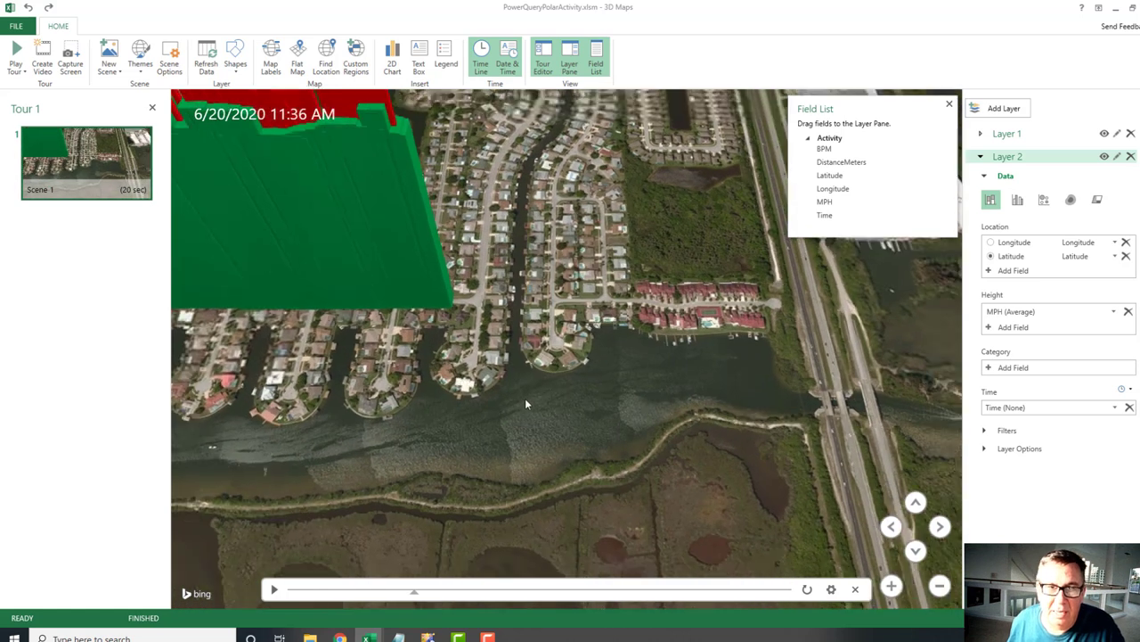
scroll(512, 436, down, 3)
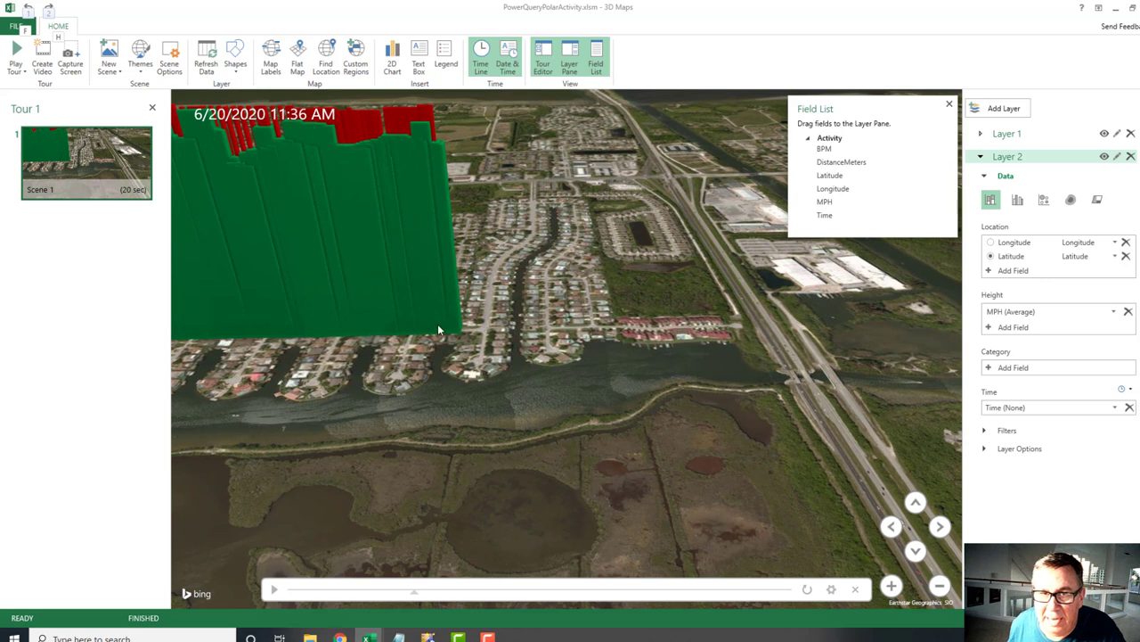
mouse_move(432, 144)
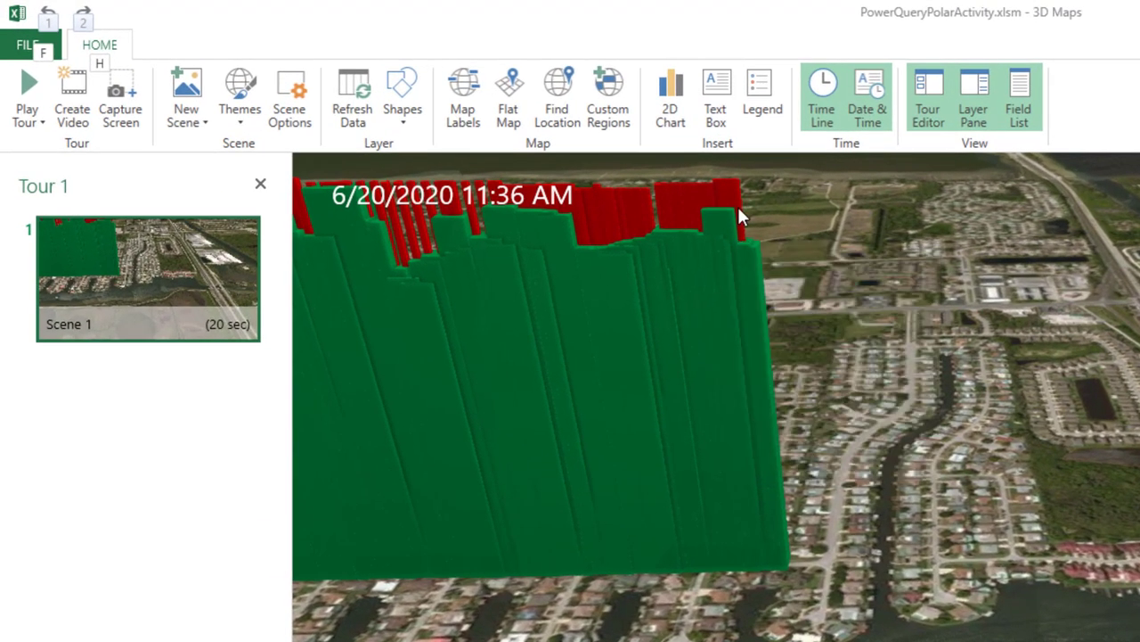
mouse_move(744, 200)
mouse_move(654, 474)
Step: Refresh All to reload the table with the other ride's data
key(Escape)
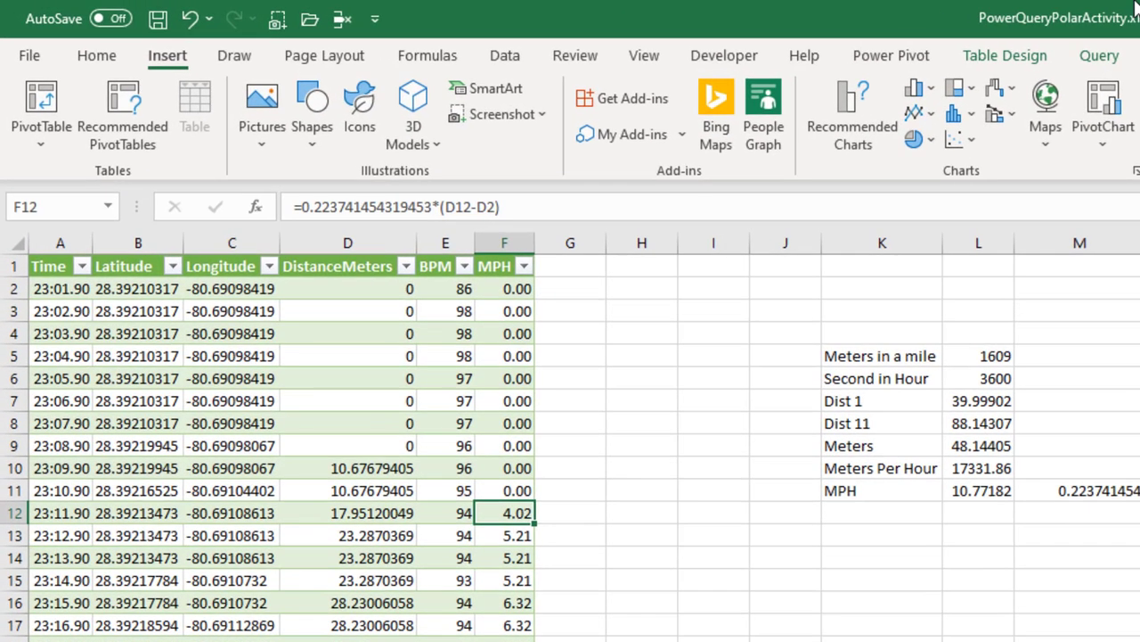
click(505, 60)
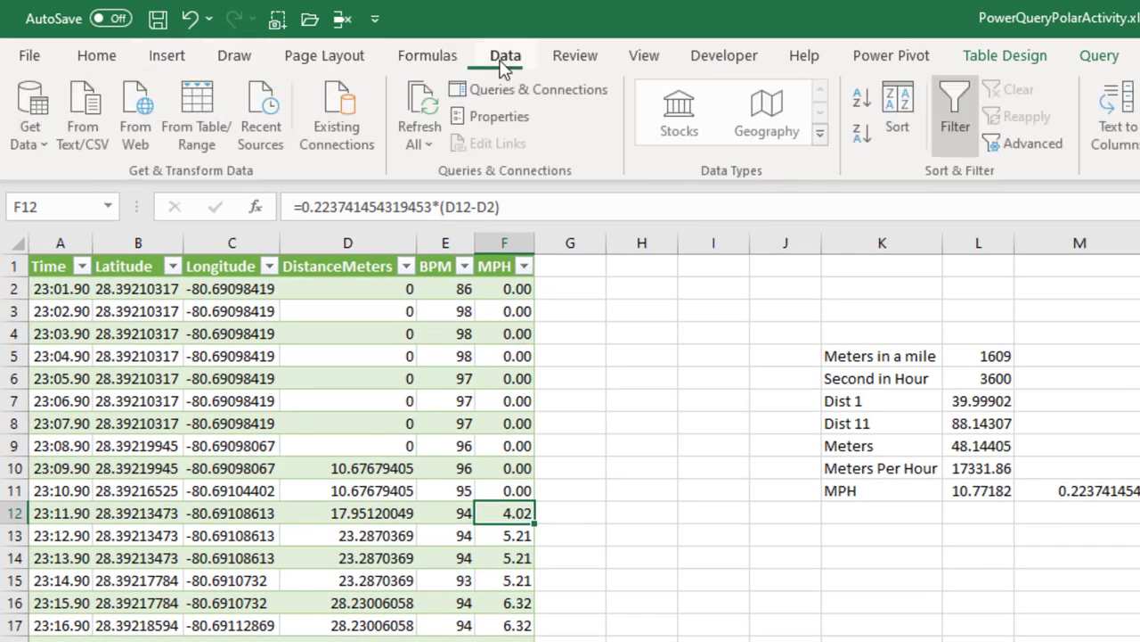
click(423, 102)
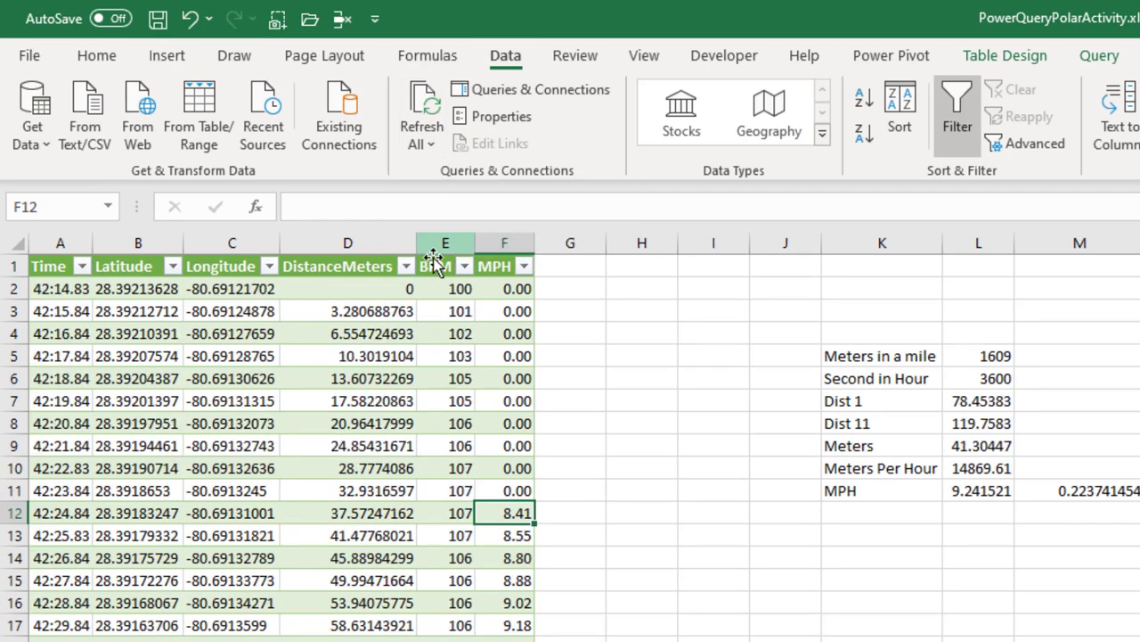
Step: Find where MPH values stop at F3334 and fill the formula down to the data's end
key(Left)
key(ctrl+Down)
key(ctrl+Down)
key(ctrl+Down)
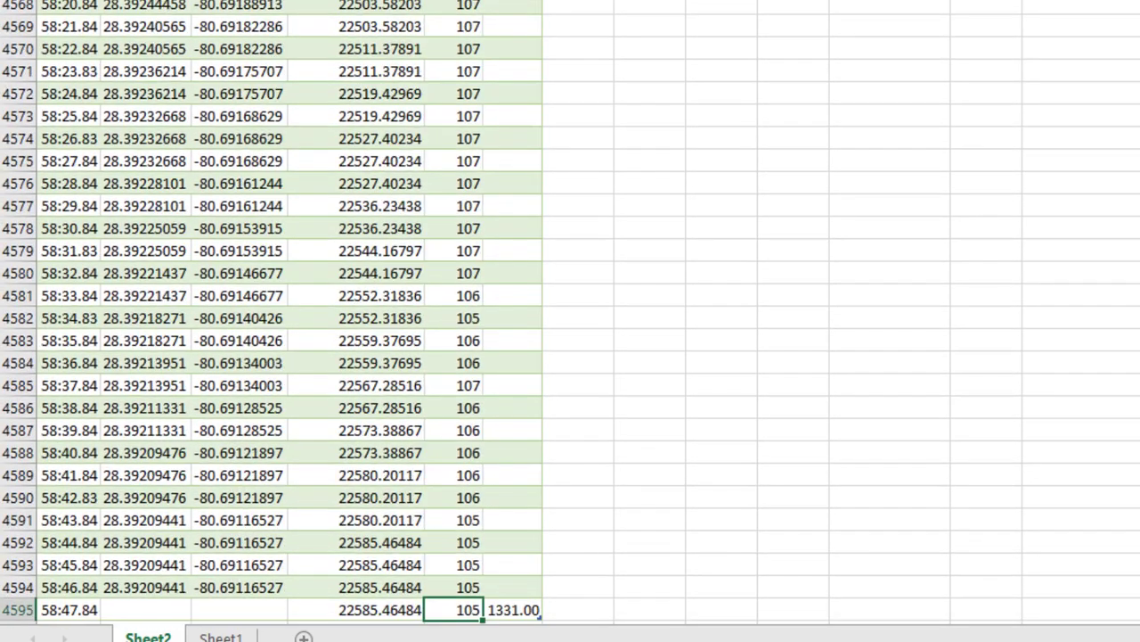
key(ctrl+Up)
key(Right)
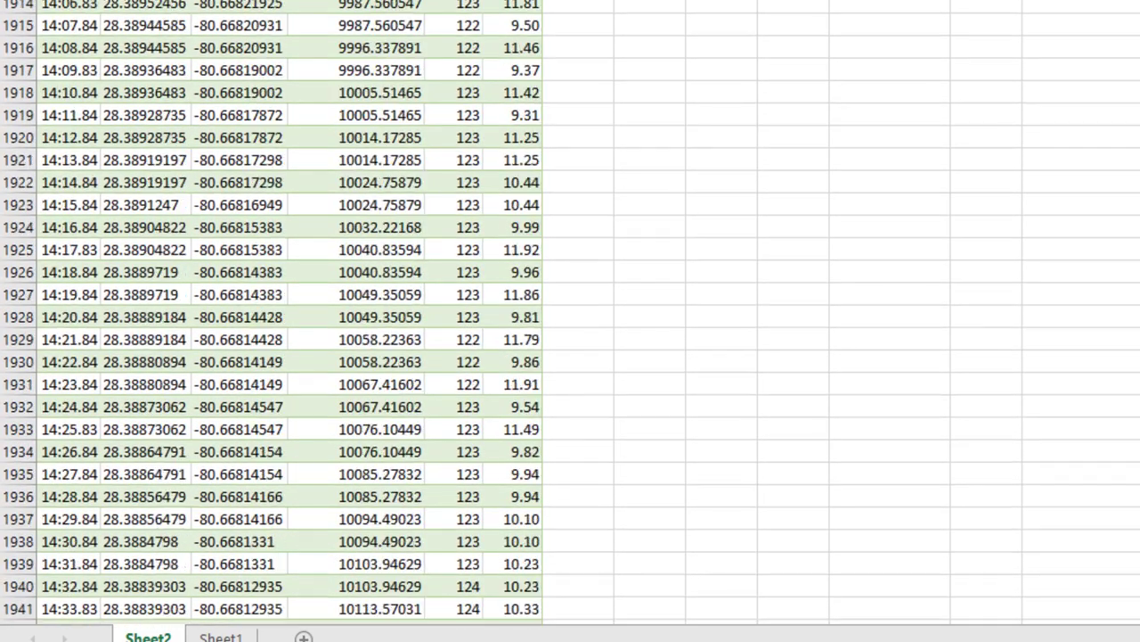
key(ctrl+Down)
key(Down)
key(Up)
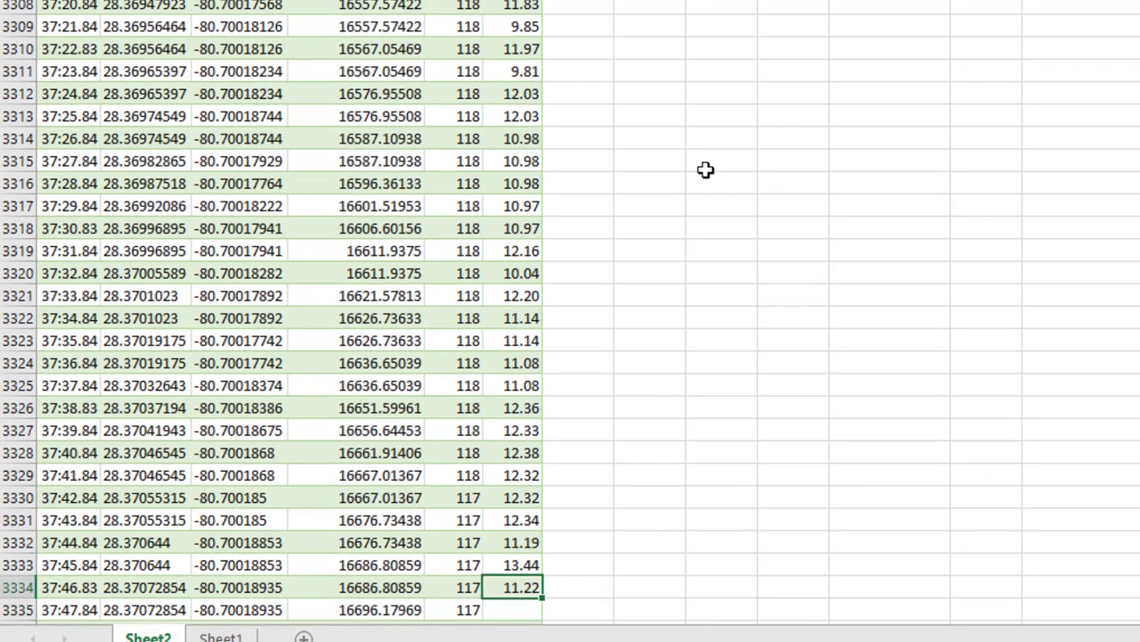
scroll(725, 173, down, 6)
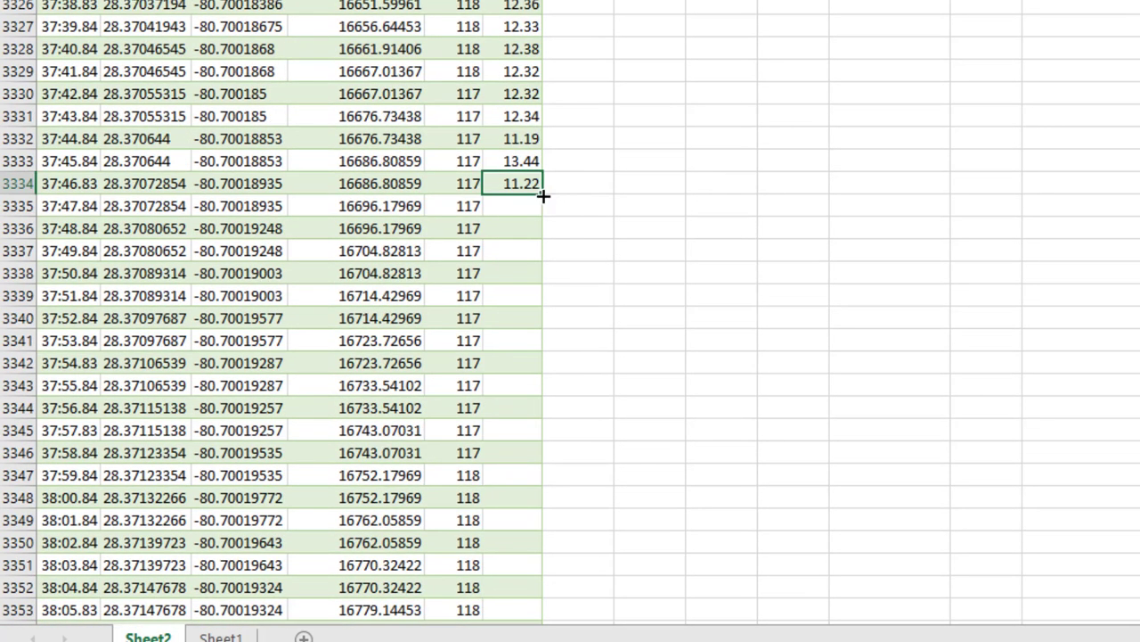
double_click(543, 195)
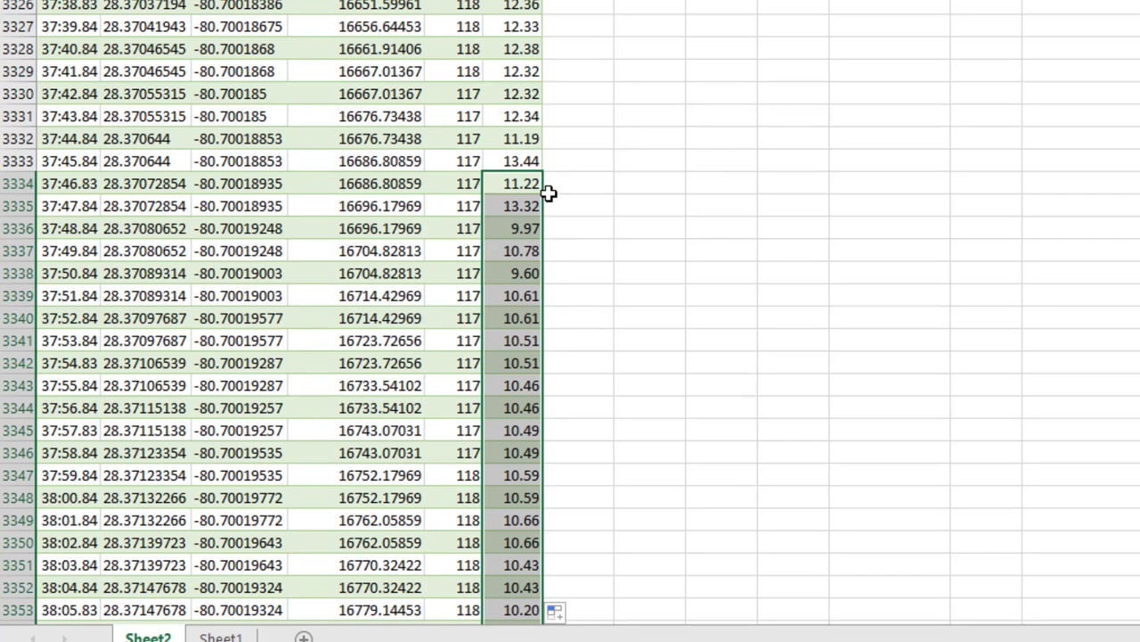
Step: Delete the bogus 1331.00 speed in the last row and return to the table's top
key(ctrl+Down)
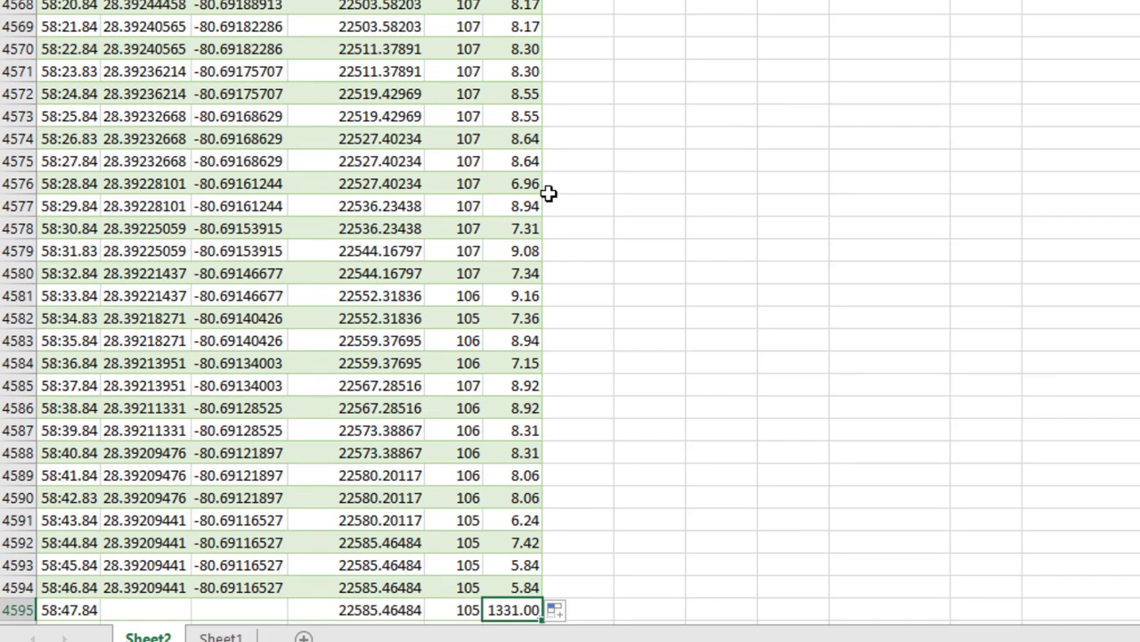
key(Delete)
key(Up)
key(ctrl+Up)
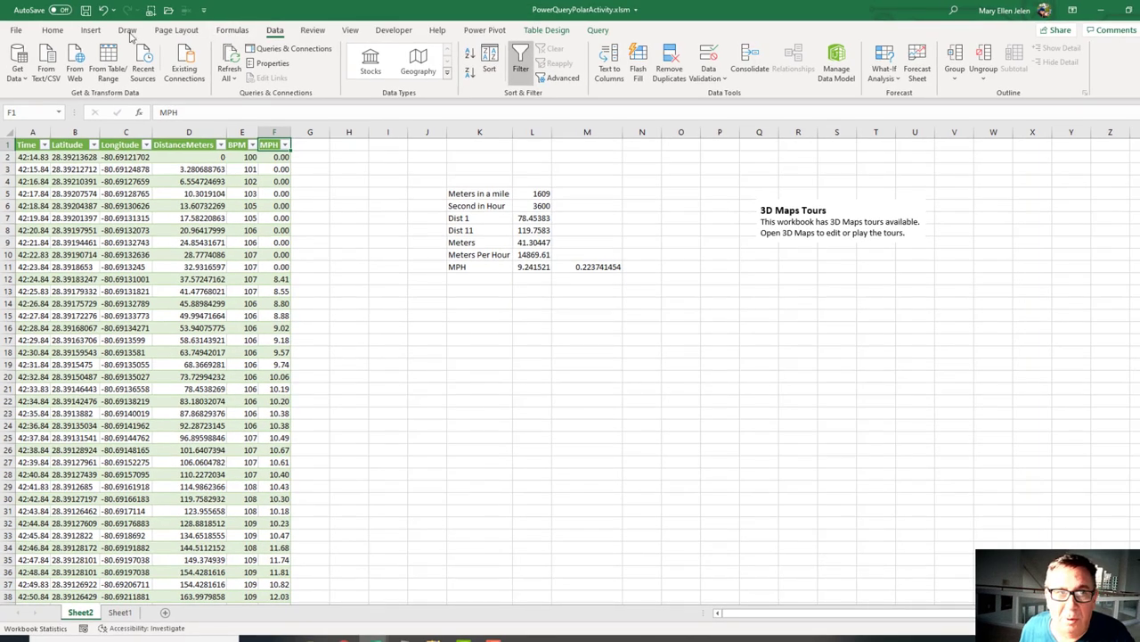
Step: Reopen 3D Maps Tour 1 and refresh it with the new ride's data
click(91, 30)
click(640, 58)
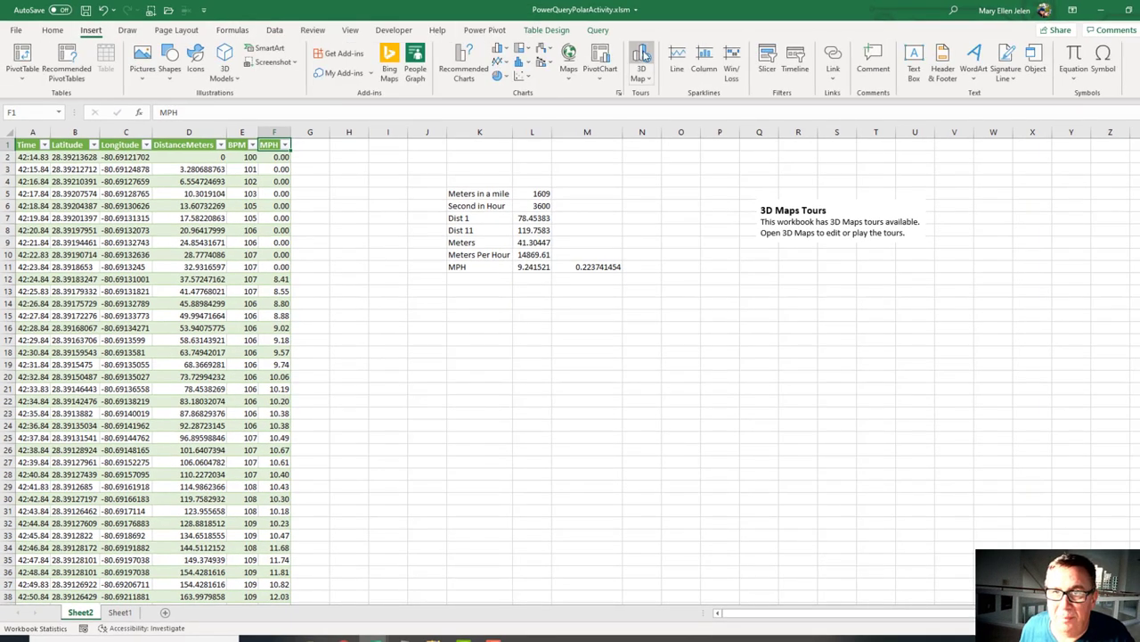
click(545, 245)
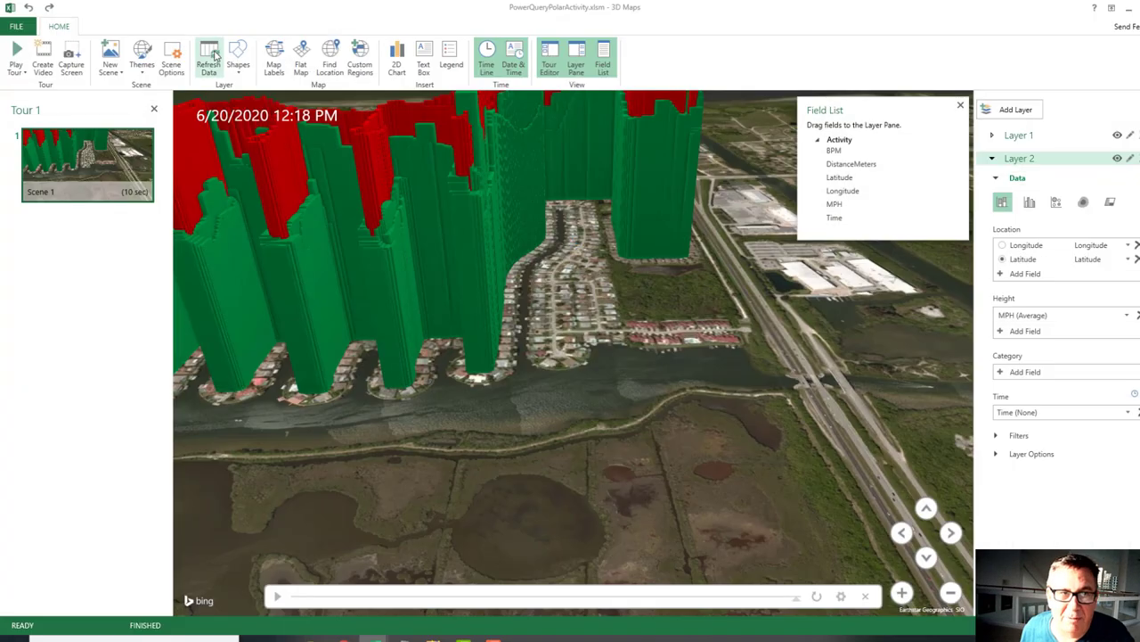
click(212, 51)
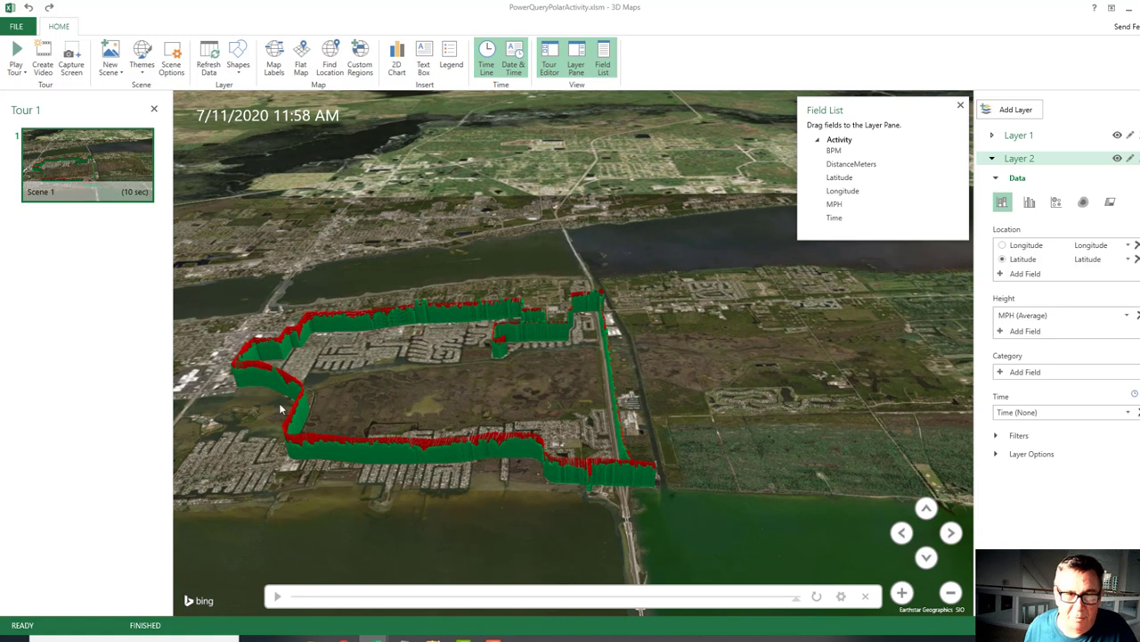
Step: Show the whole new route, then rewind and play the tour, pausing at 11:00 AM
drag(280, 408, 786, 365)
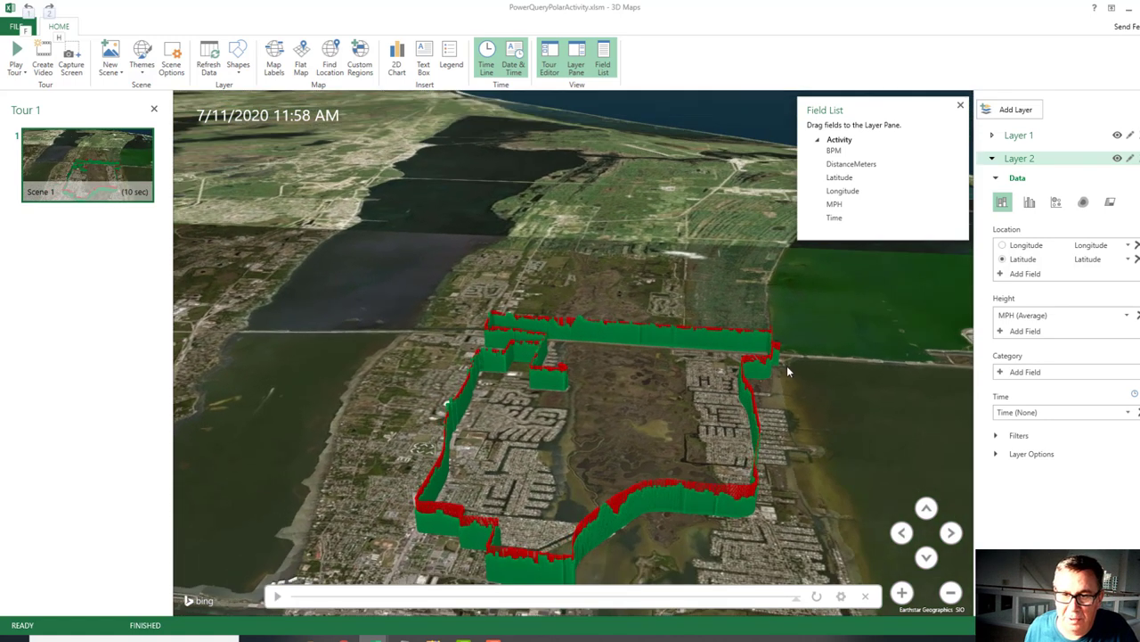
drag(781, 600, 174, 587)
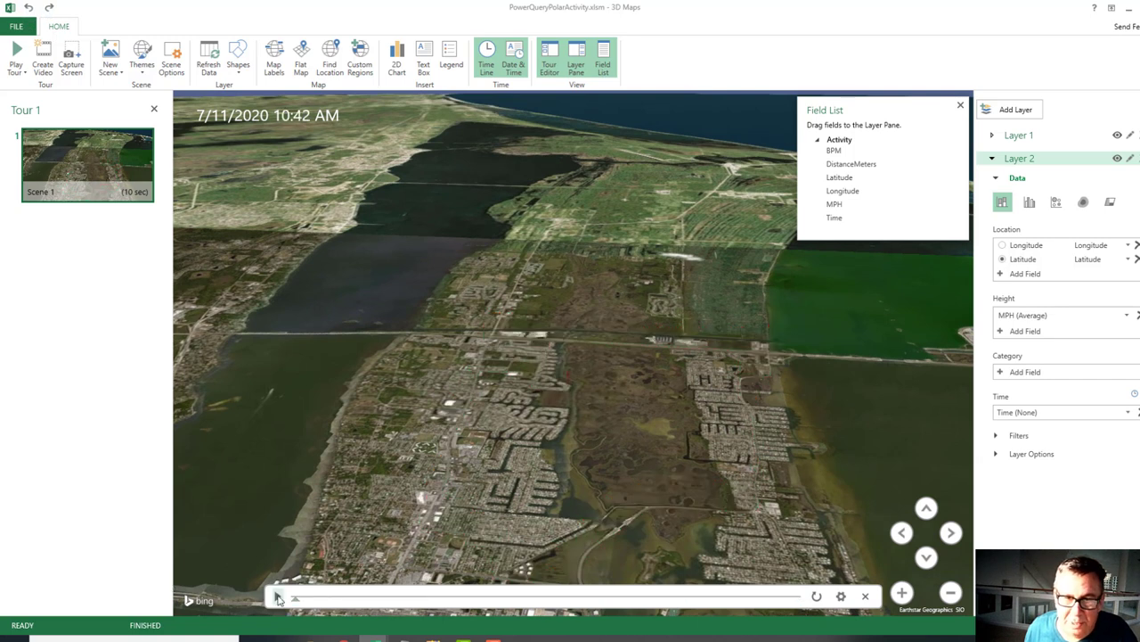
click(277, 598)
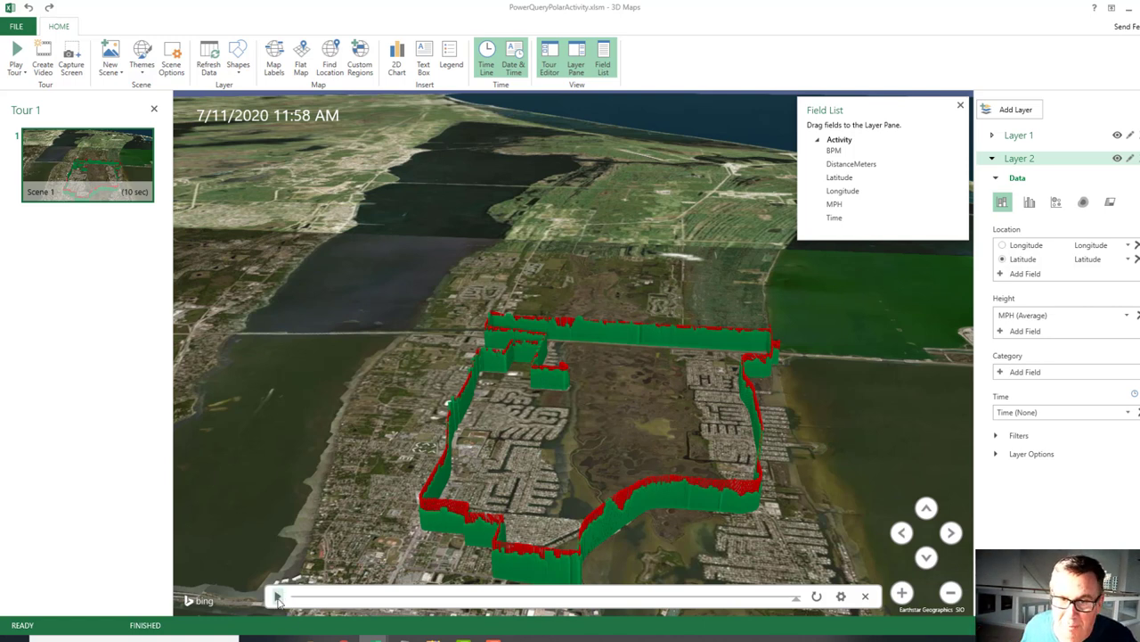
click(278, 597)
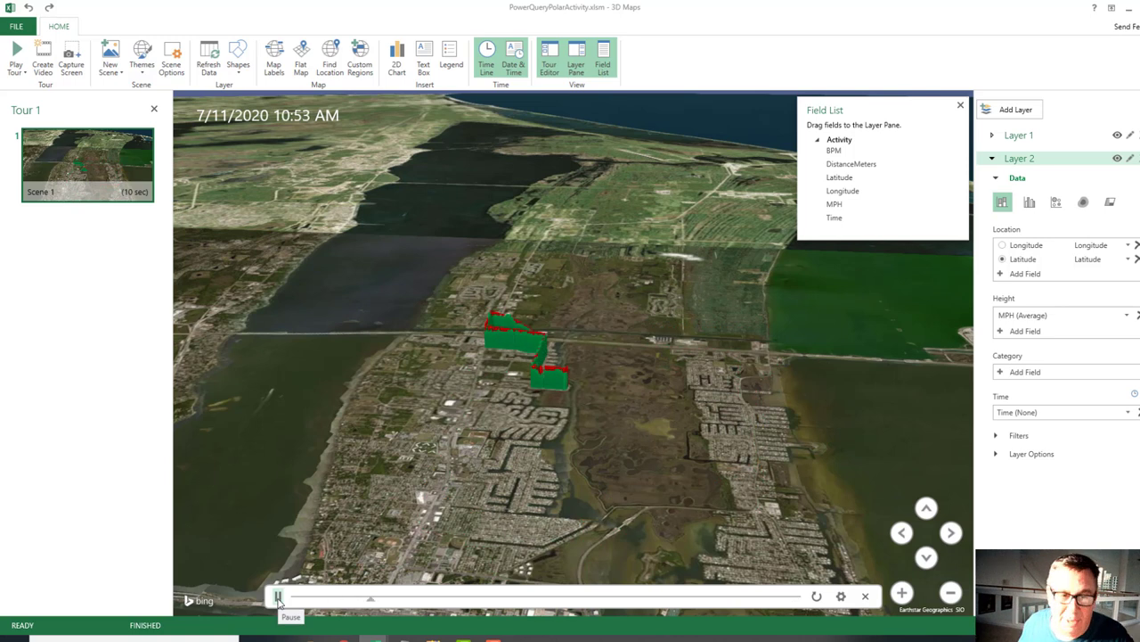
click(278, 597)
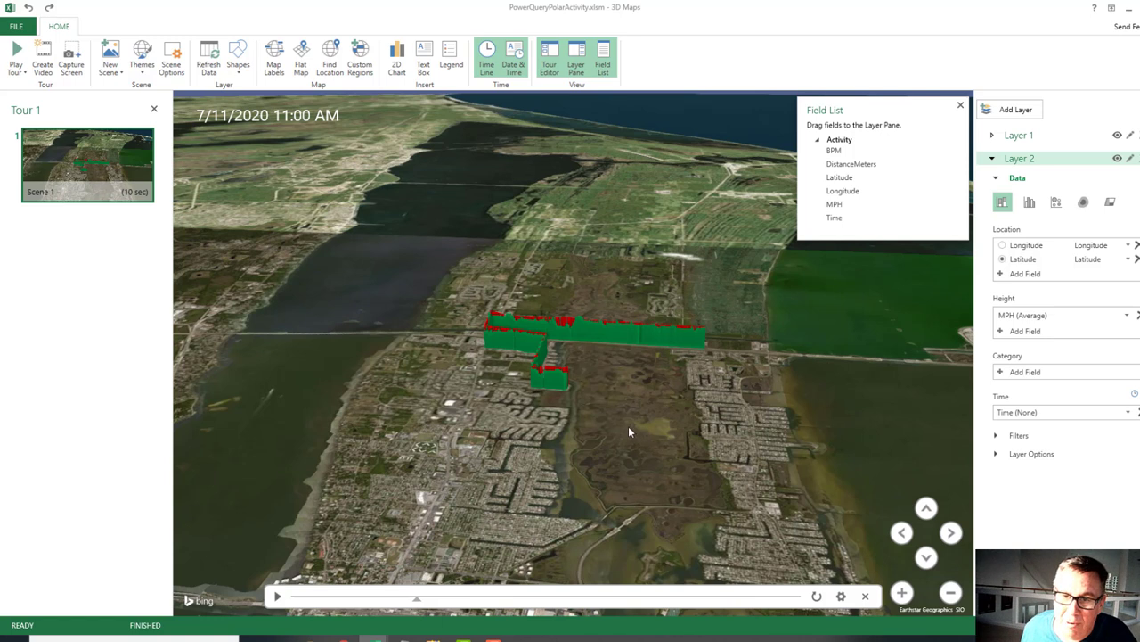
Step: Rewind the ride and rotate and zoom the map to follow the route's column wall
drag(415, 601, 361, 601)
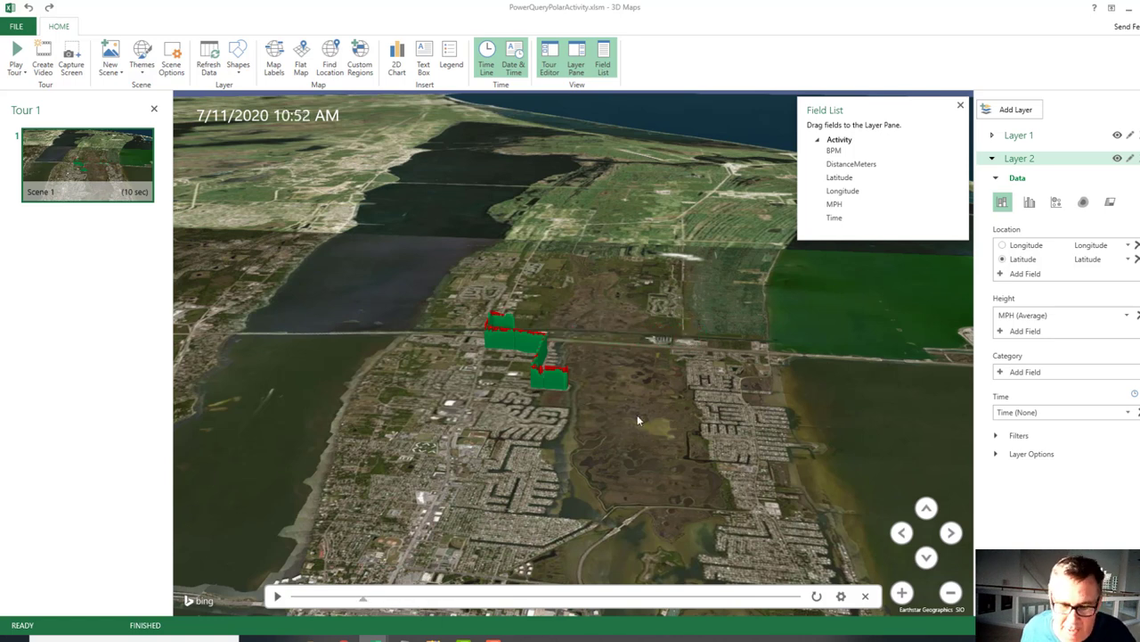
drag(675, 377, 626, 459)
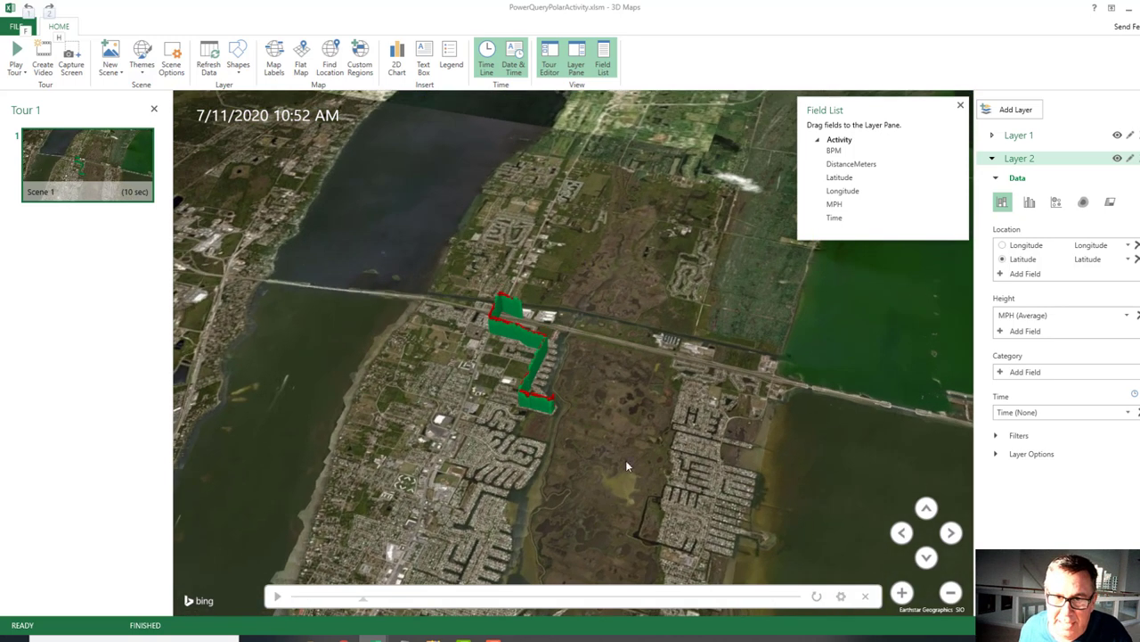
click(594, 373)
scroll(596, 368, up, 5)
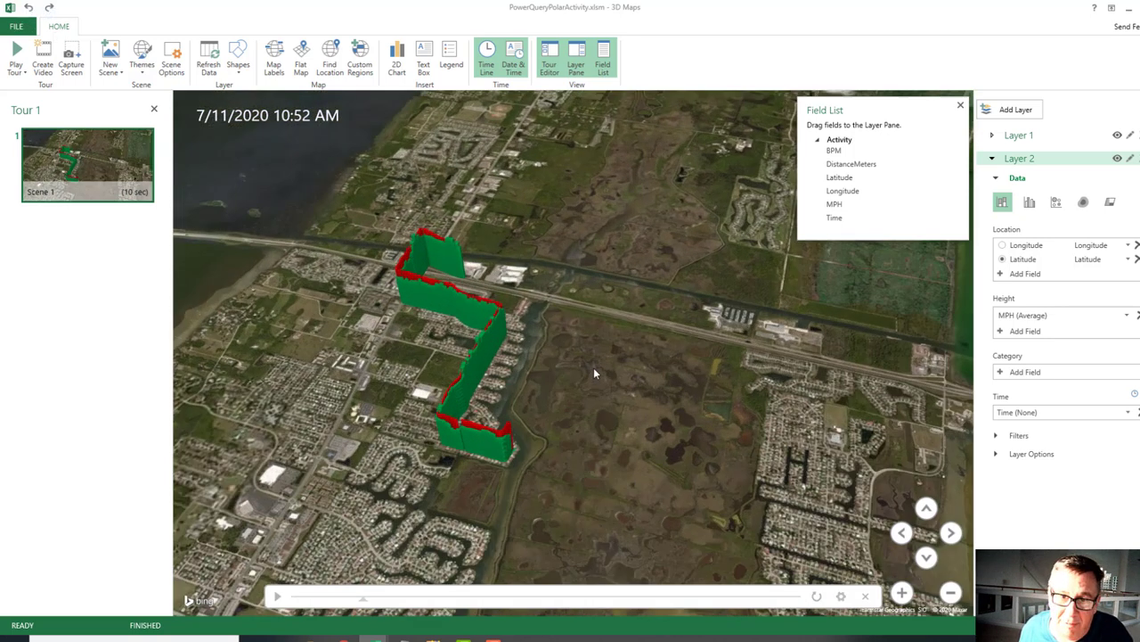
scroll(569, 363, up, 2)
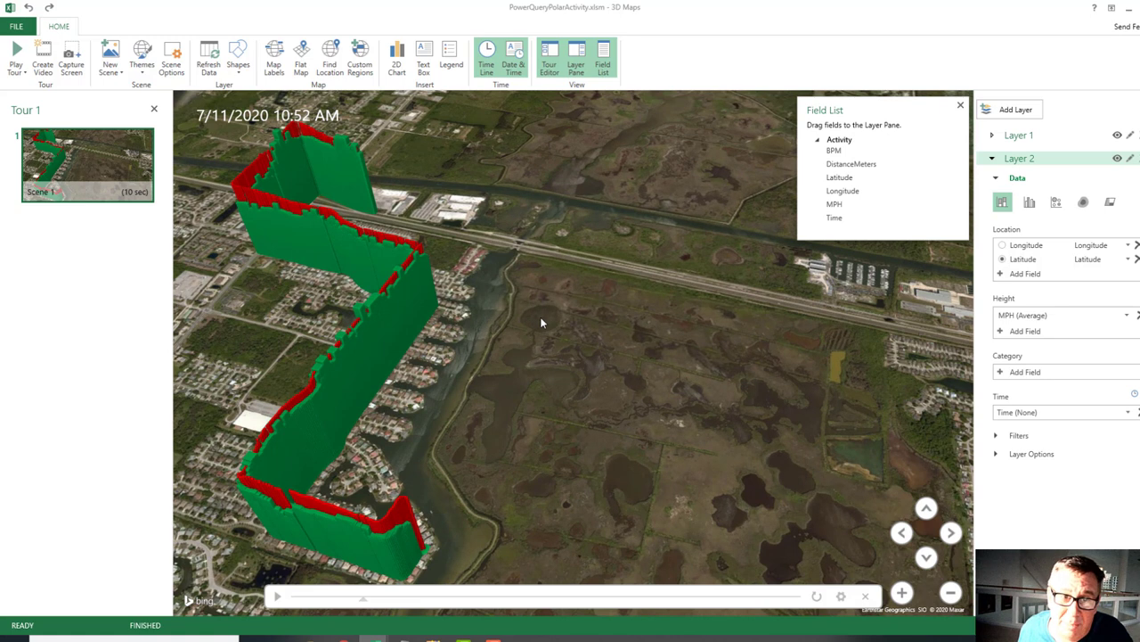
drag(648, 338, 479, 331)
drag(695, 252, 354, 324)
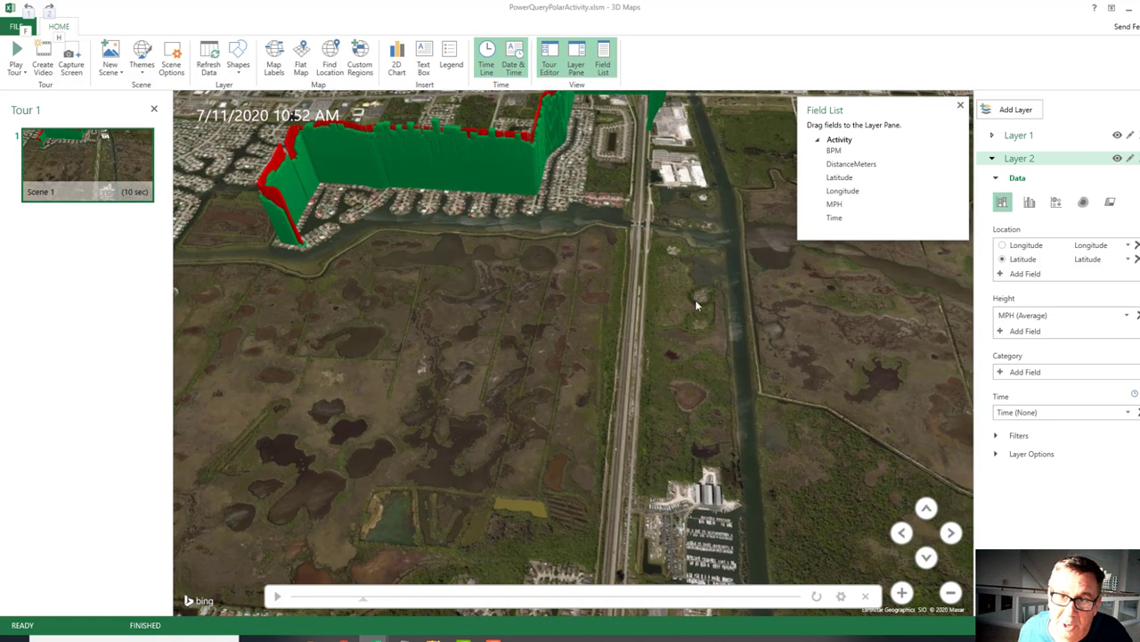
drag(770, 317, 376, 314)
drag(756, 369, 323, 380)
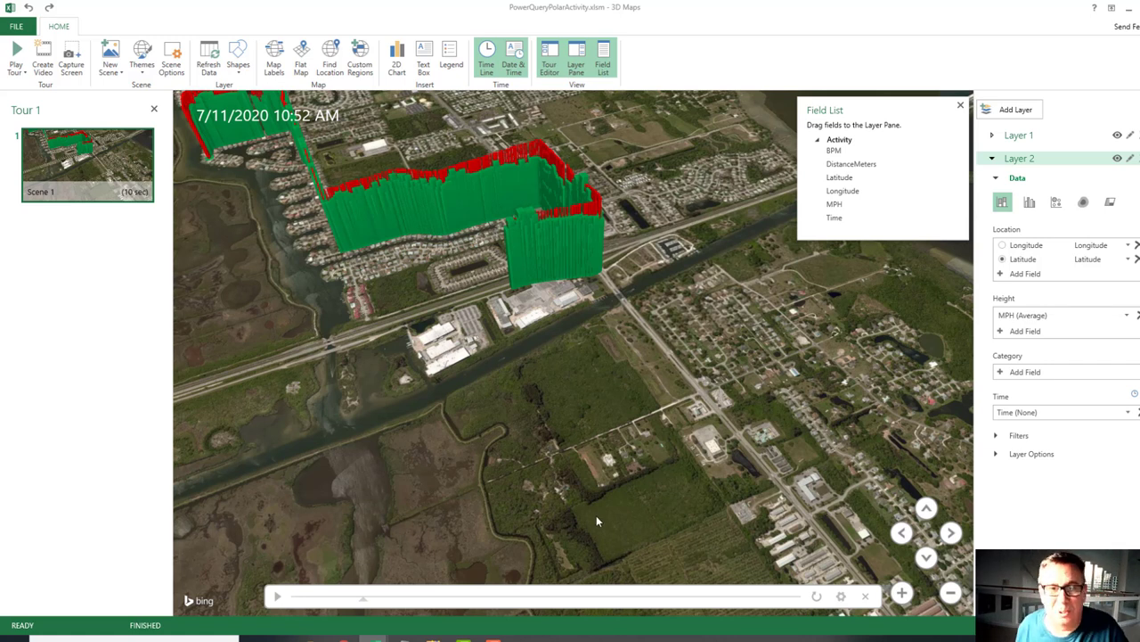
Step: Step the ride back to 10:51 AM and zoom into a low oblique view with horizon
drag(361, 604, 375, 603)
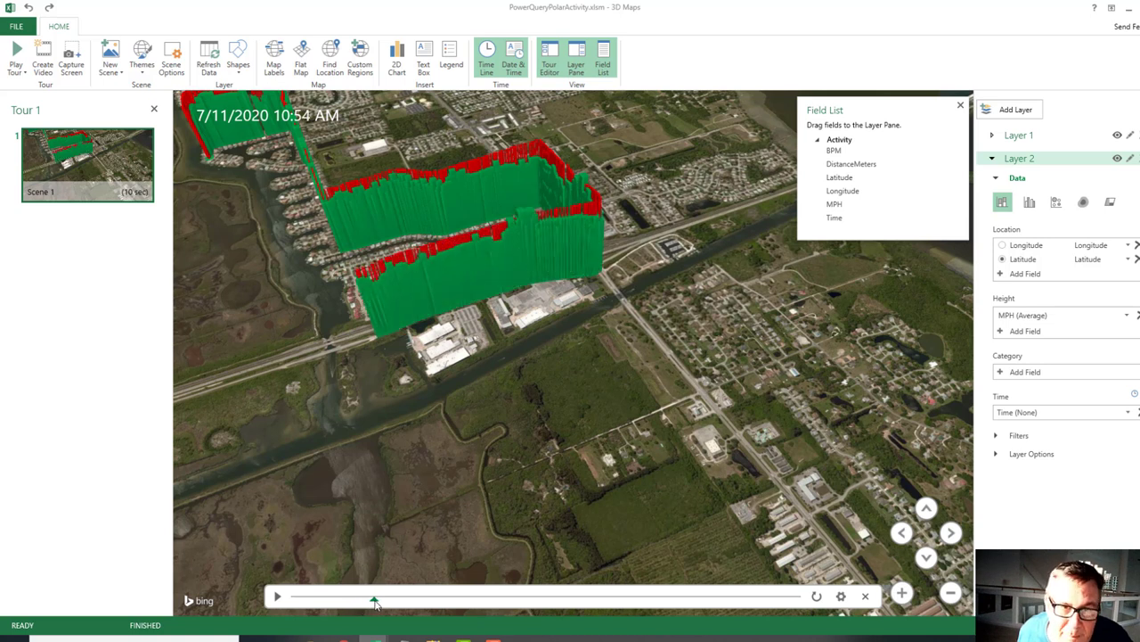
drag(342, 434, 312, 269)
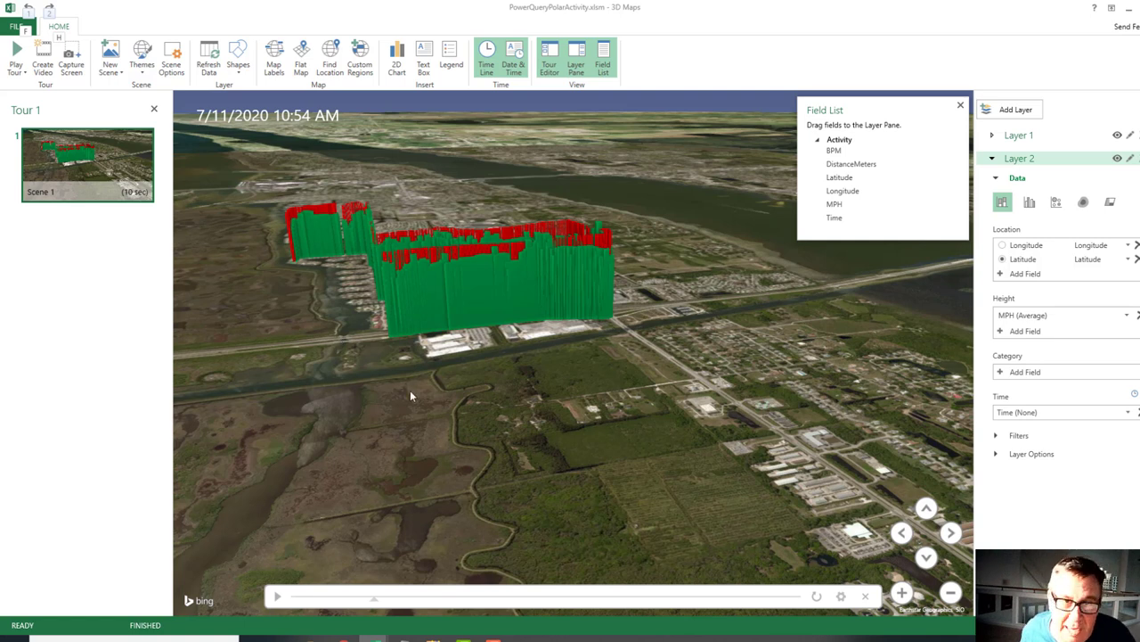
scroll(410, 391, up, 3)
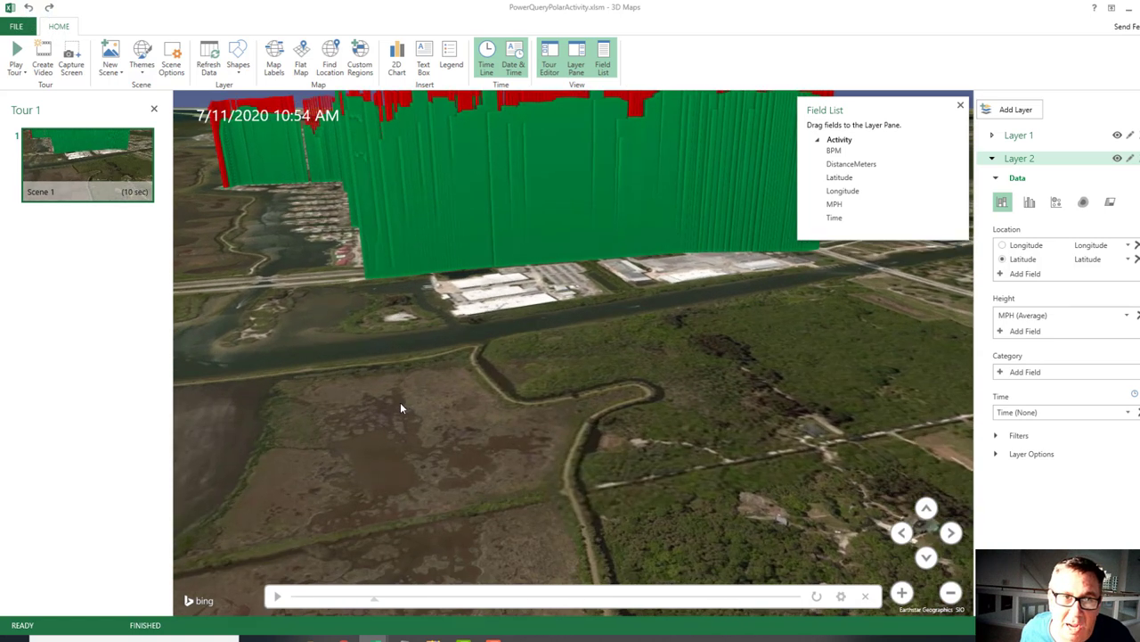
scroll(400, 408, up, 2)
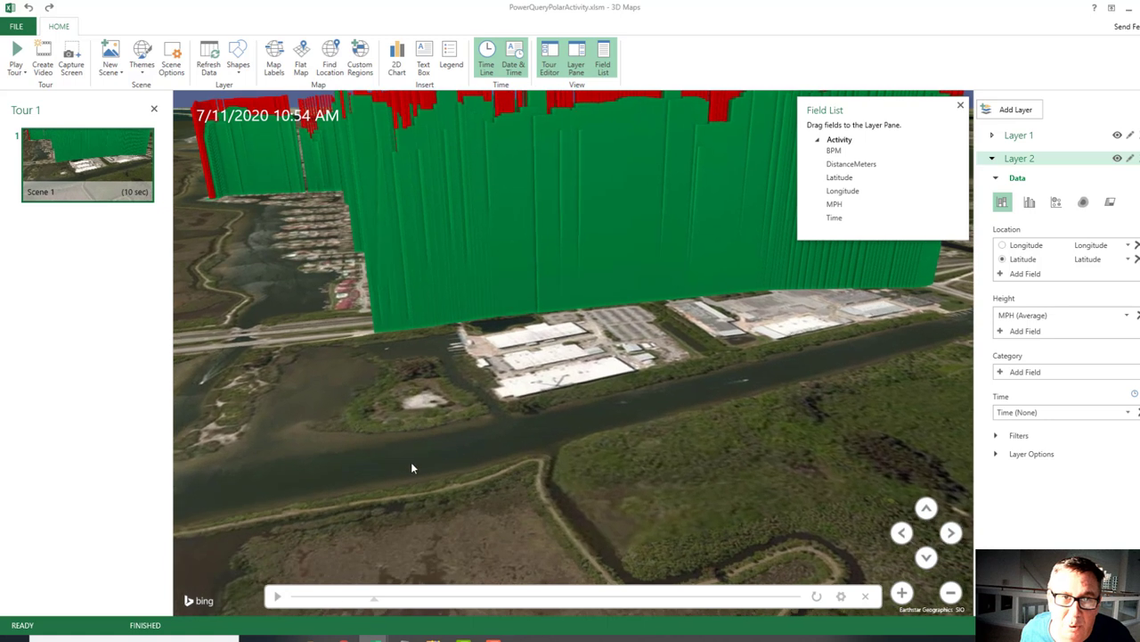
scroll(374, 379, up, 2)
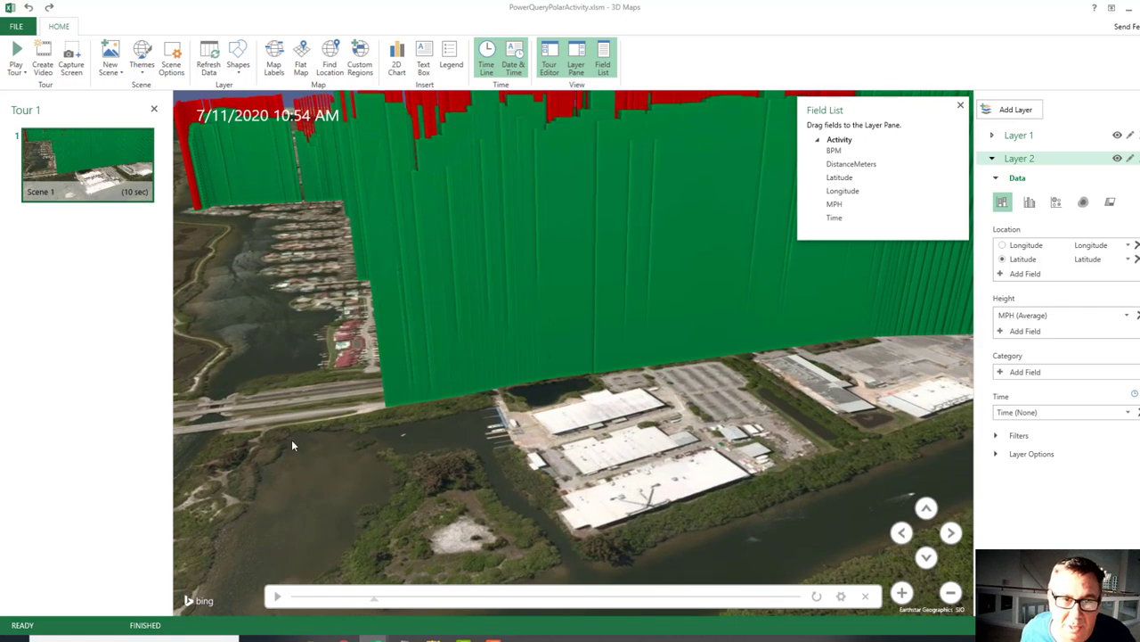
scroll(328, 476, up, 2)
scroll(434, 540, up, 2)
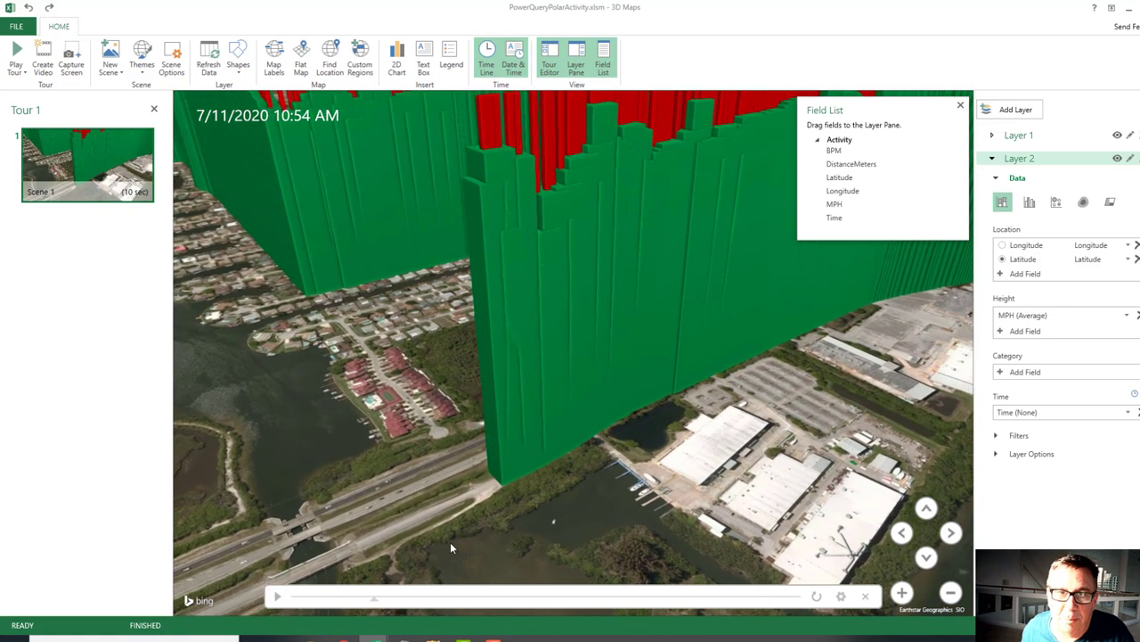
key(alt)
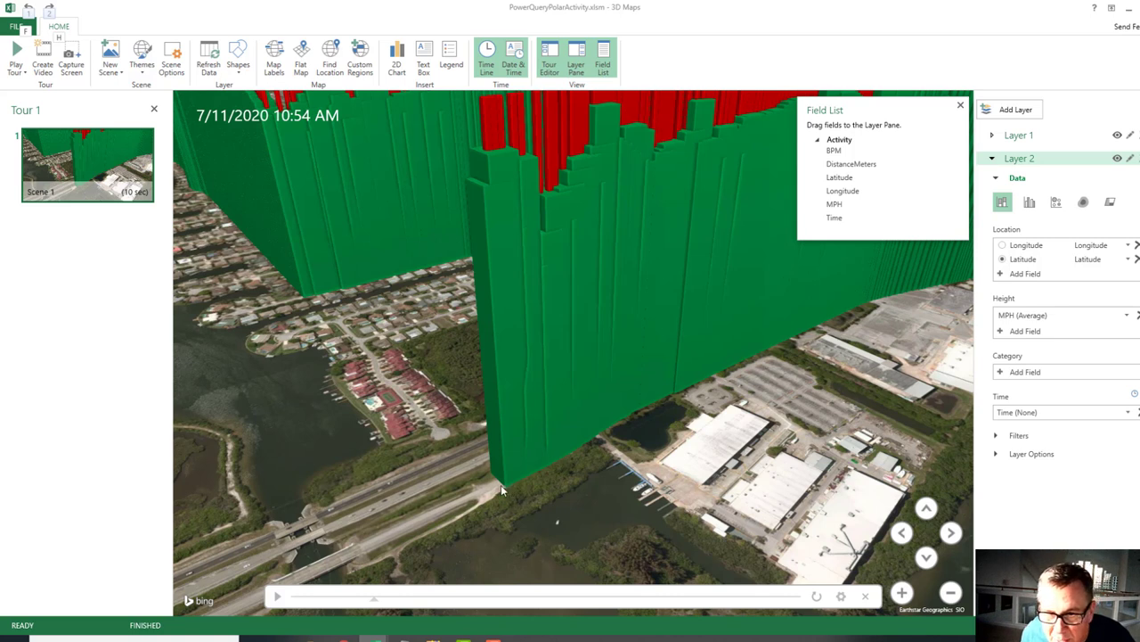
Step: Nudge the timeline slightly forward and read data cards on the tall green and red columns
mouse_move(502, 487)
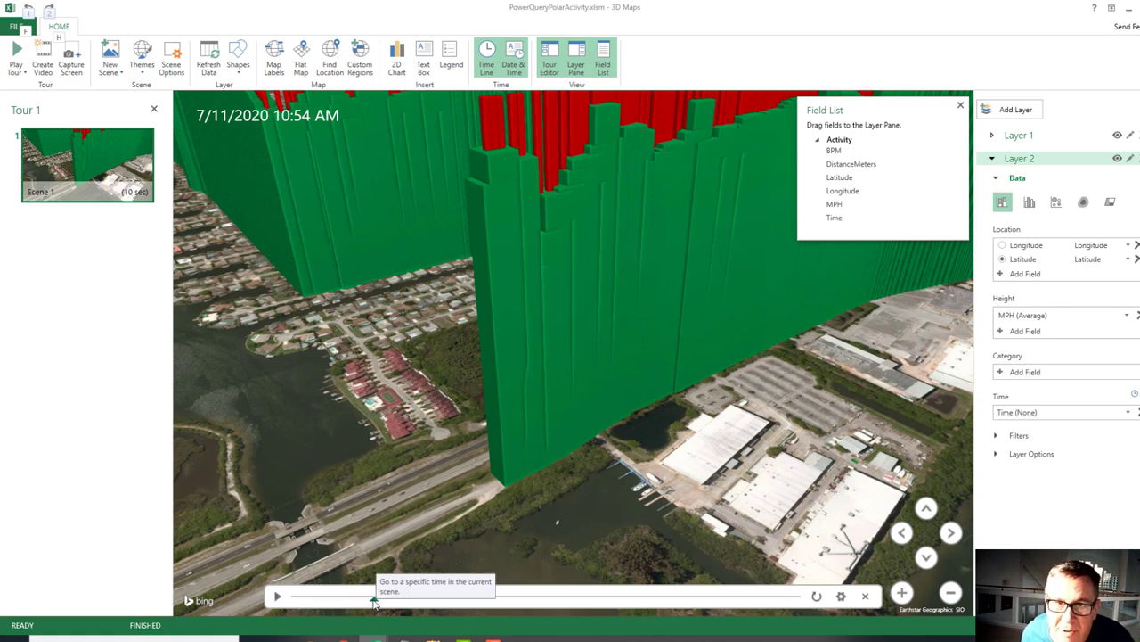
mouse_move(483, 166)
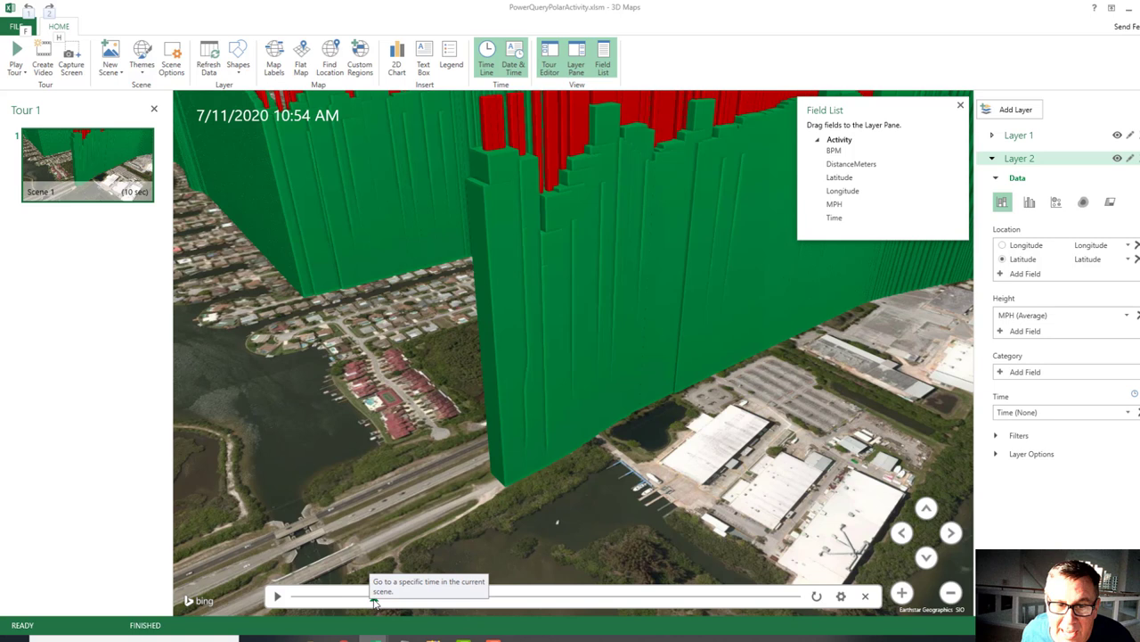
drag(374, 604, 377, 602)
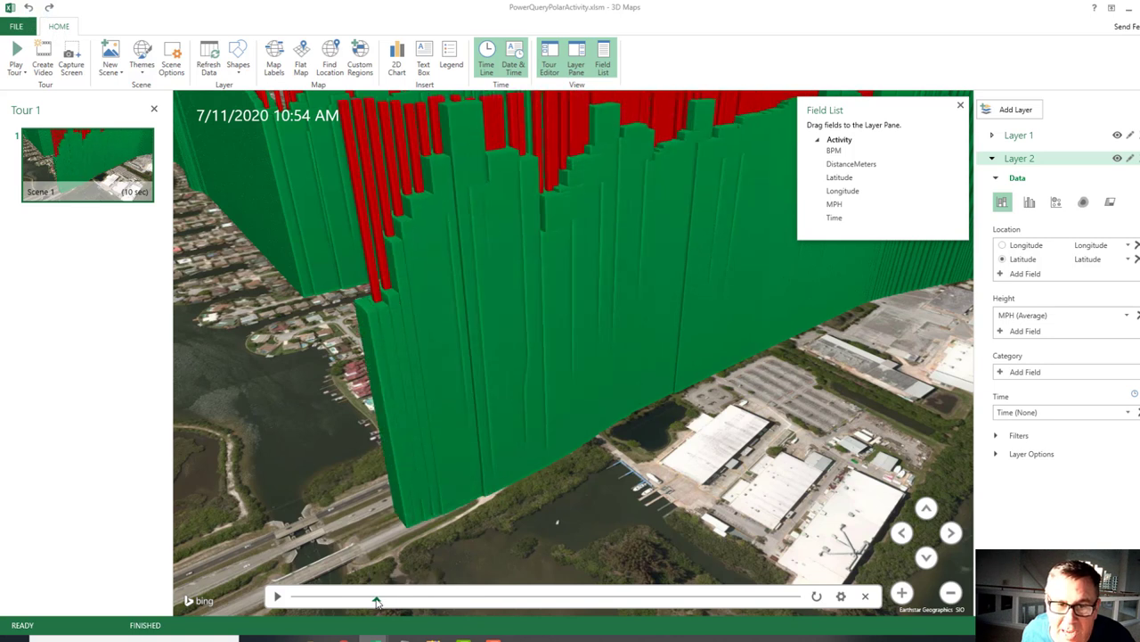
drag(377, 601, 378, 602)
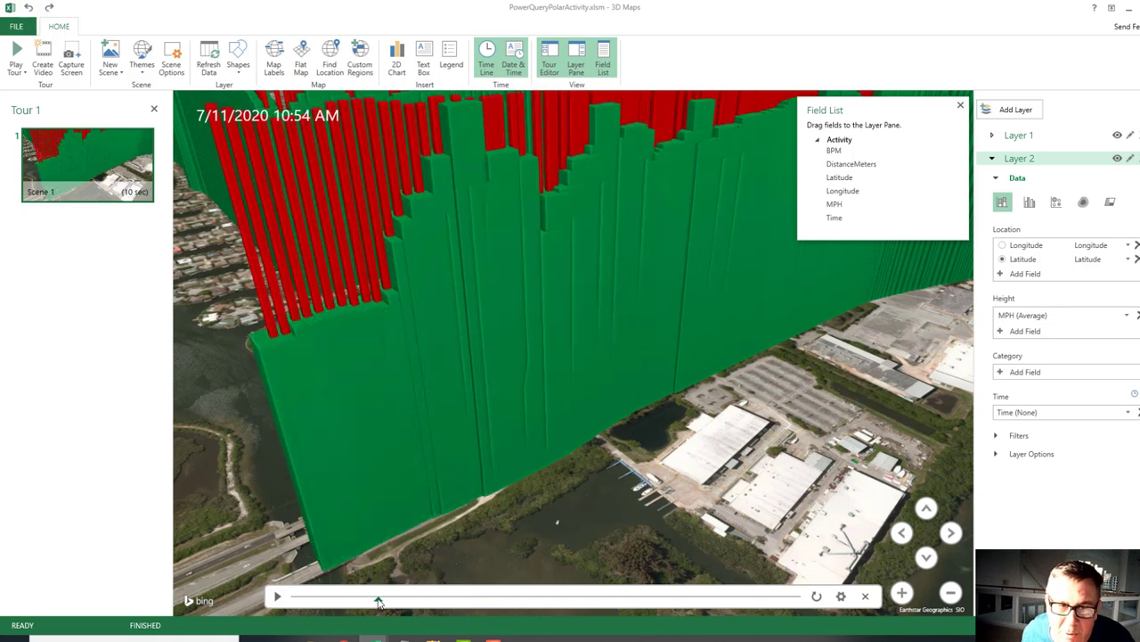
mouse_move(457, 156)
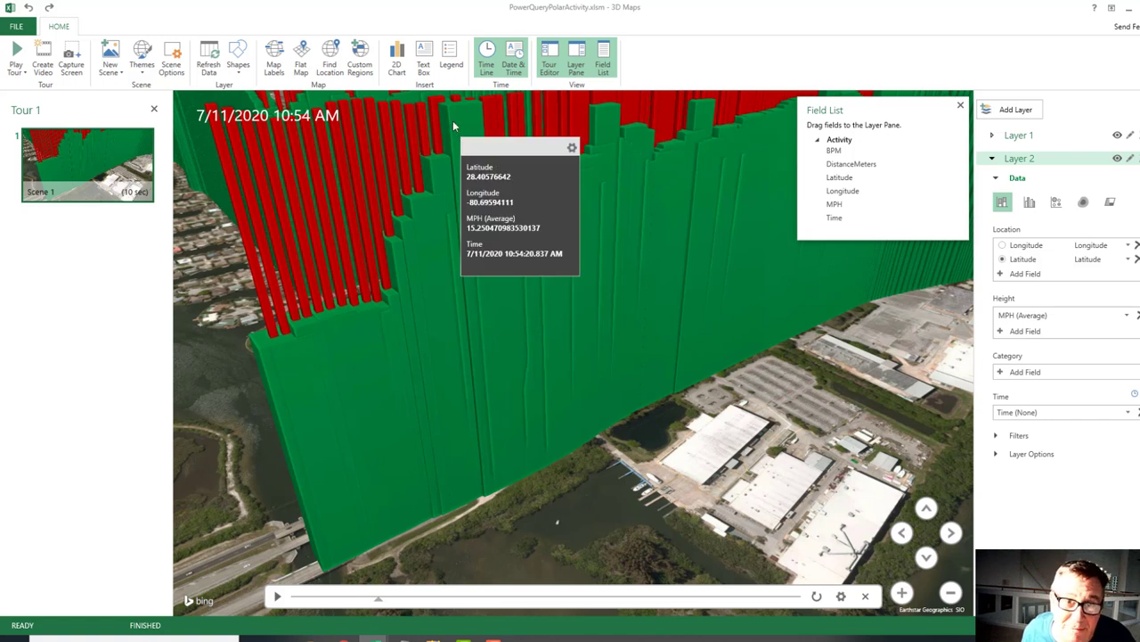
mouse_move(266, 355)
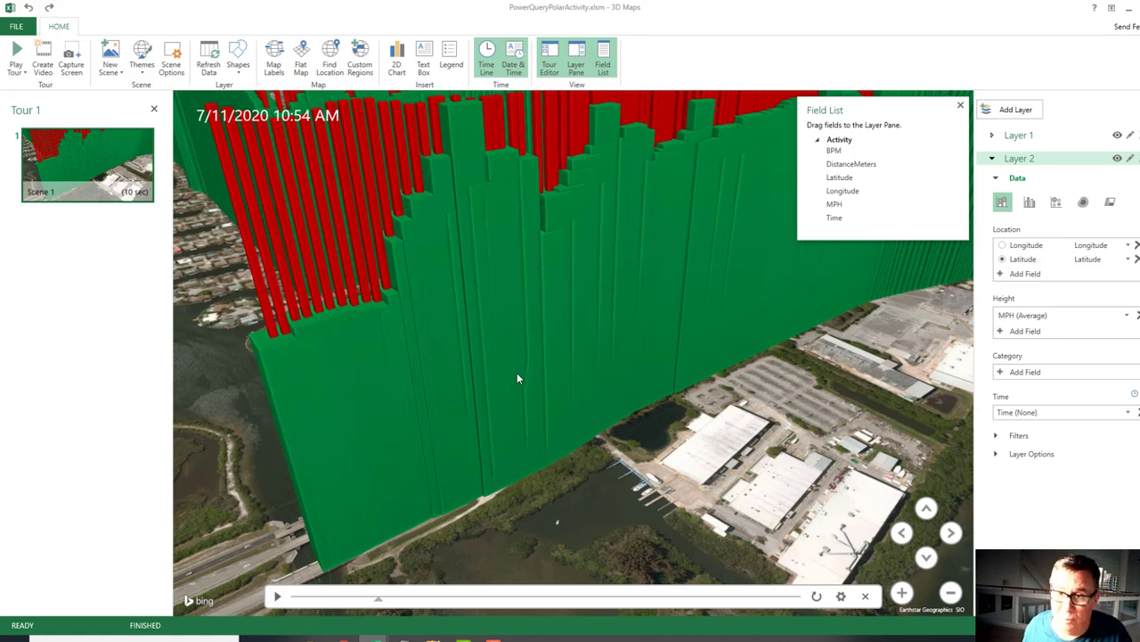
mouse_move(518, 378)
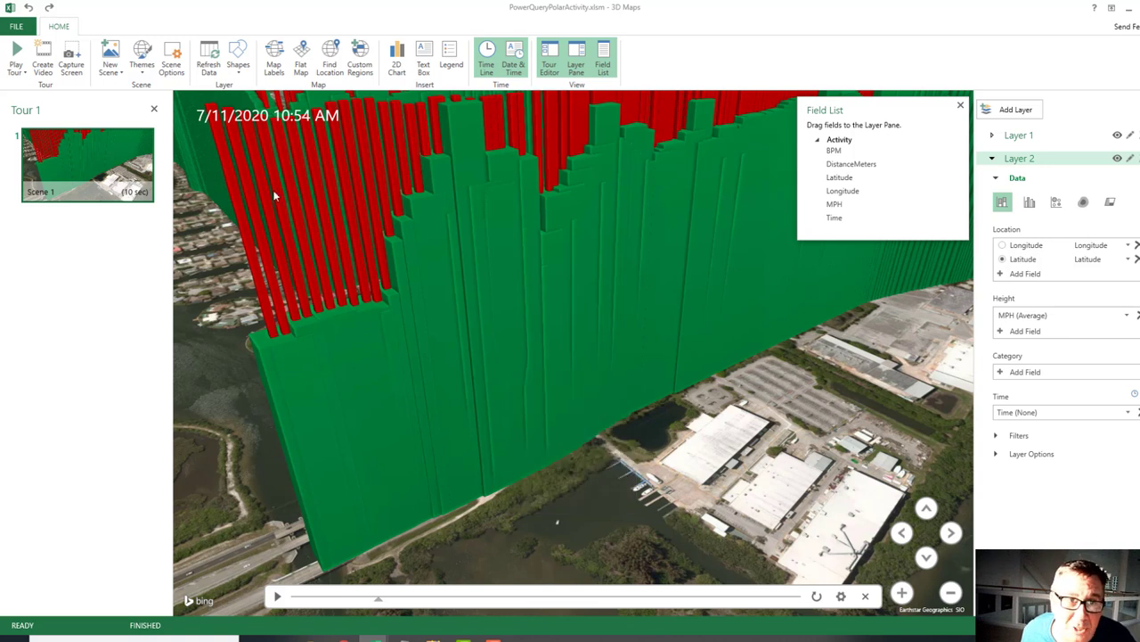
Step: Select a red BPM column to open Layer 1, then zoom the map out
click(222, 147)
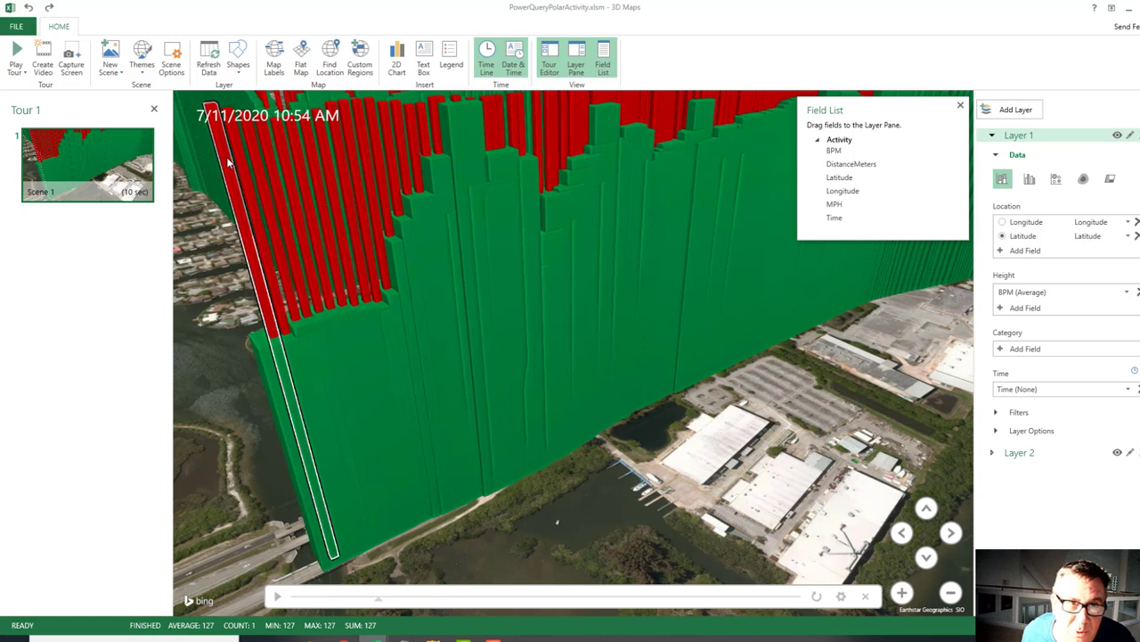
mouse_move(229, 163)
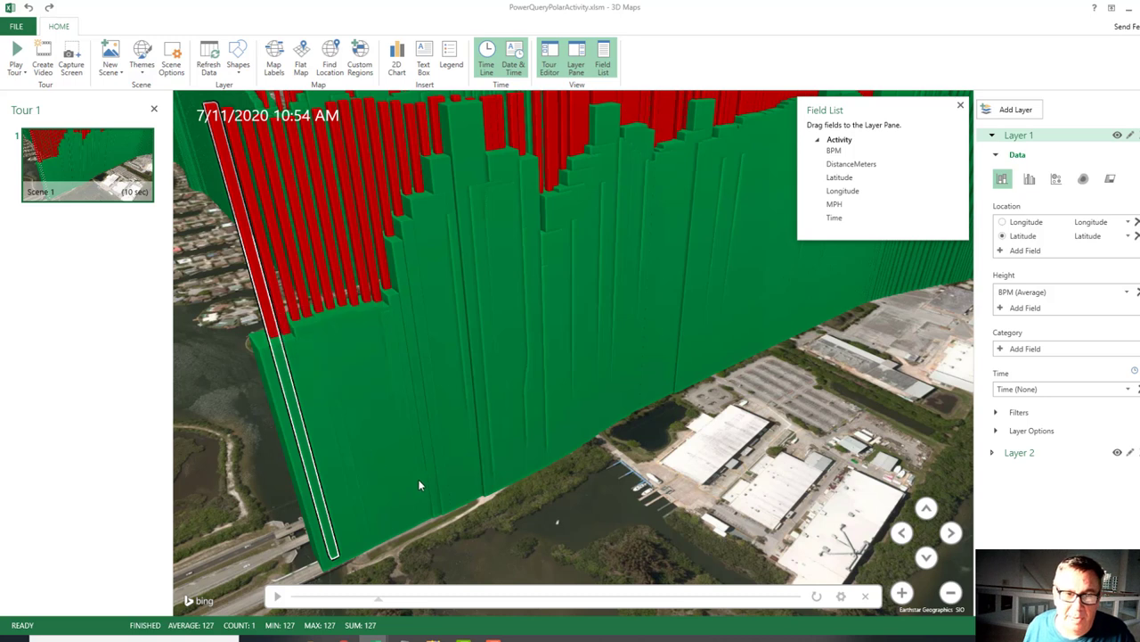
scroll(512, 515, down, 3)
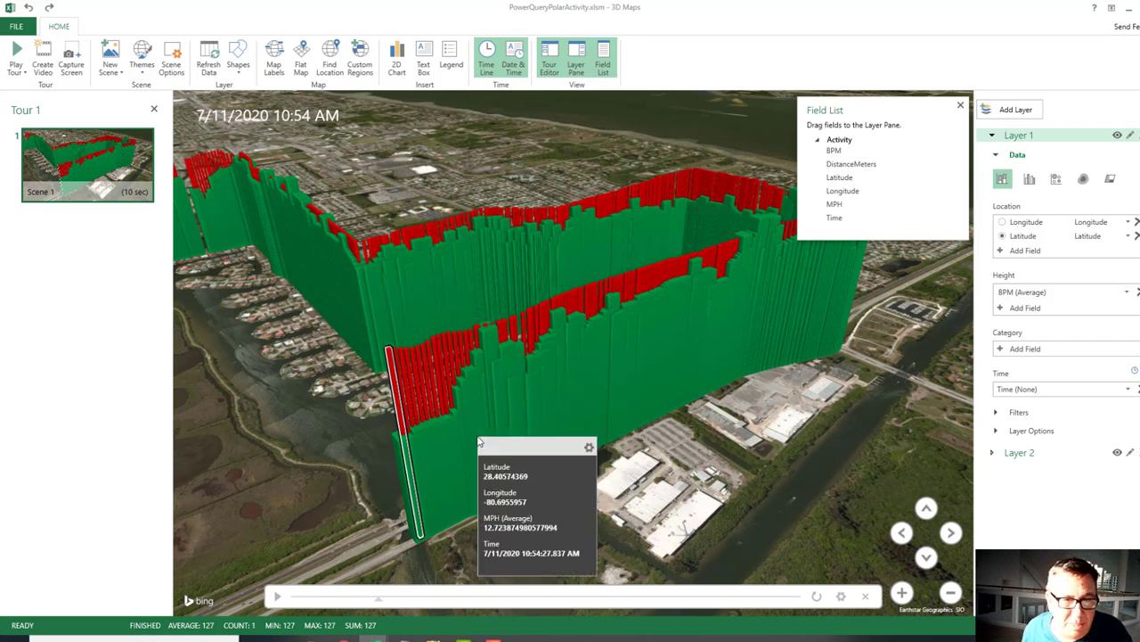
mouse_move(437, 390)
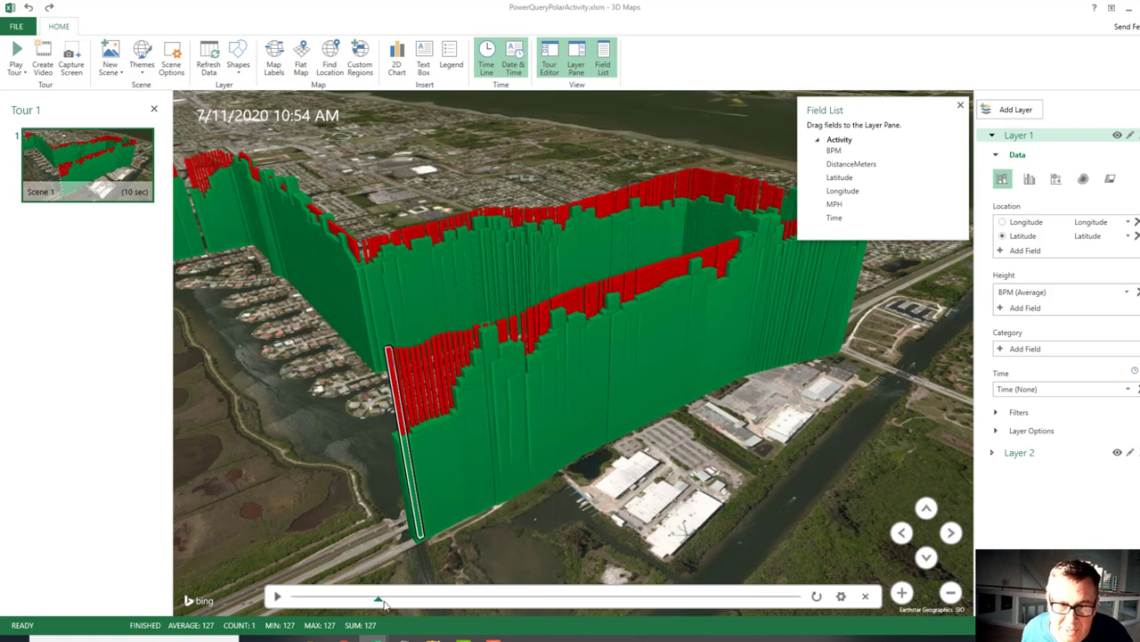
Step: Advance the ride to 10:58 AM, pan the map and read the 17.40 MPH data card
drag(376, 602, 380, 602)
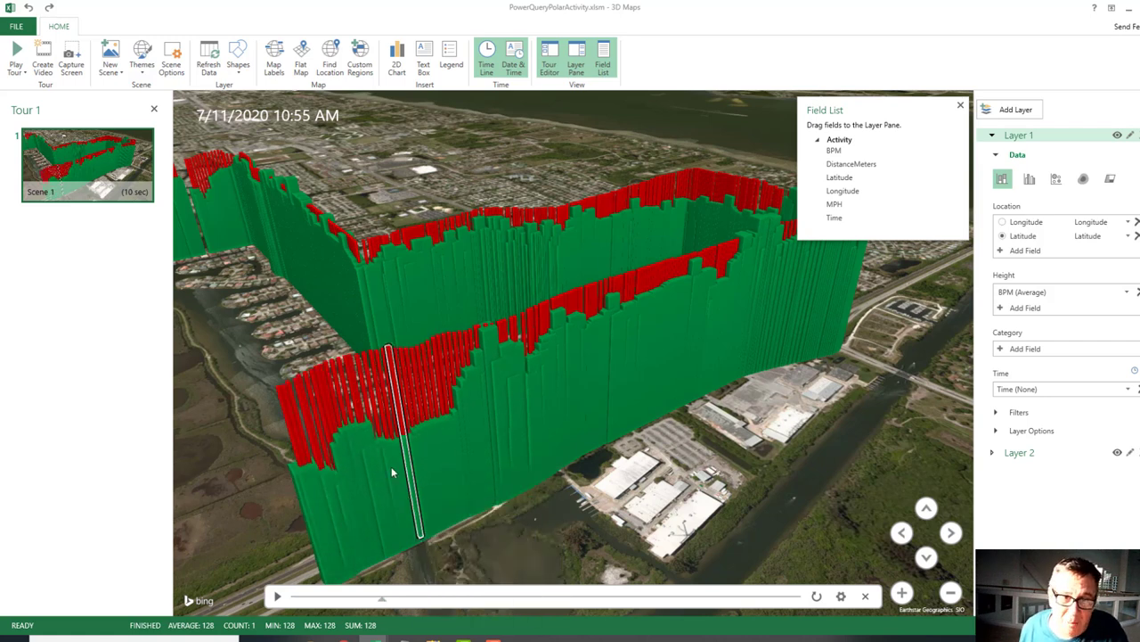
mouse_move(361, 429)
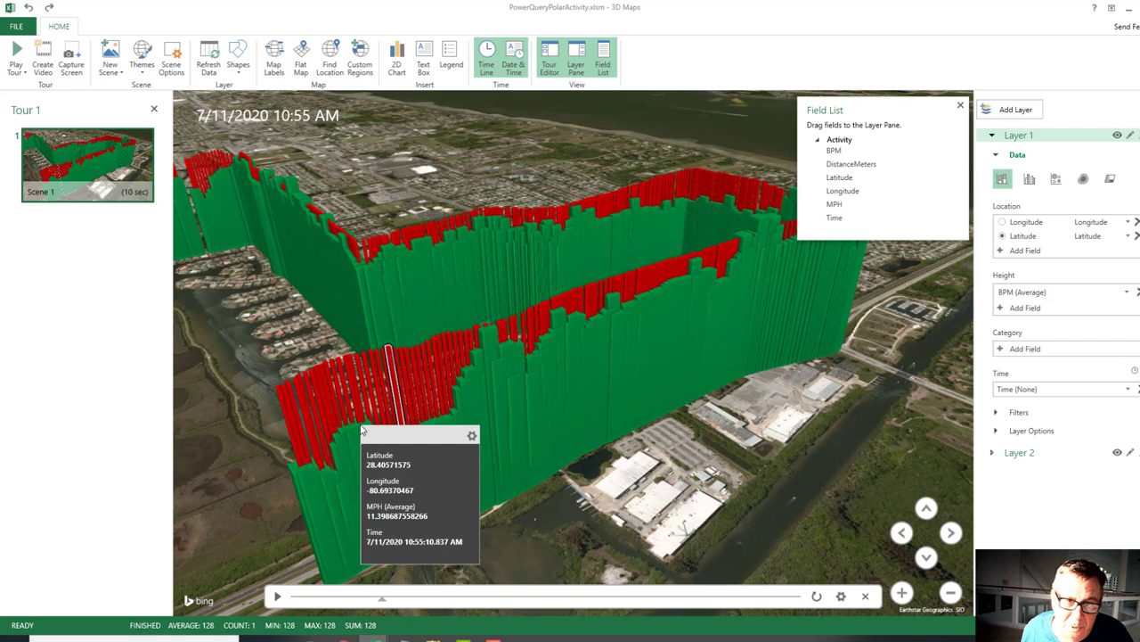
drag(382, 599, 401, 599)
drag(338, 493, 492, 415)
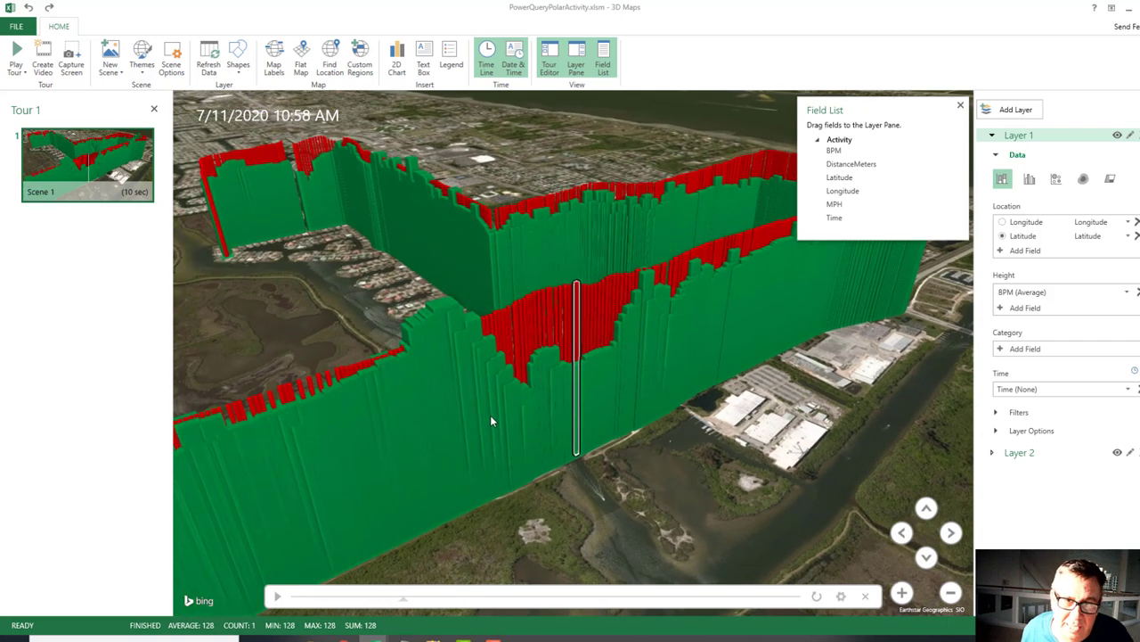
mouse_move(447, 317)
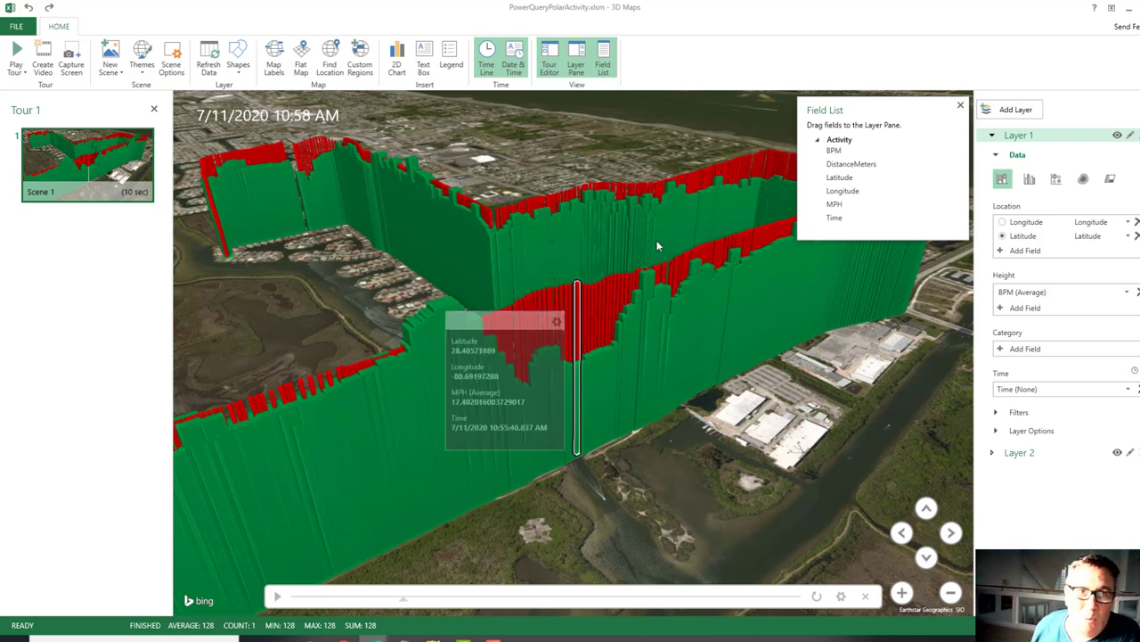
Step: Close 3D Maps and show Sheet4's 31-item Steps to Build list in Analyze_Polar_Flow_Data
key(alt+F4)
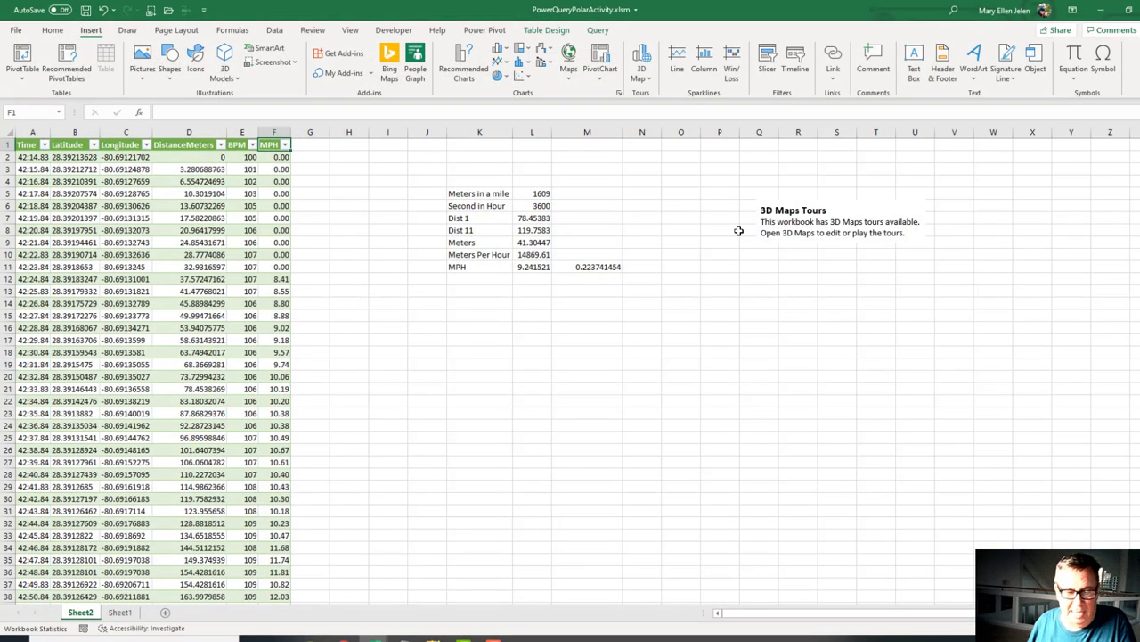
key(alt+Tab)
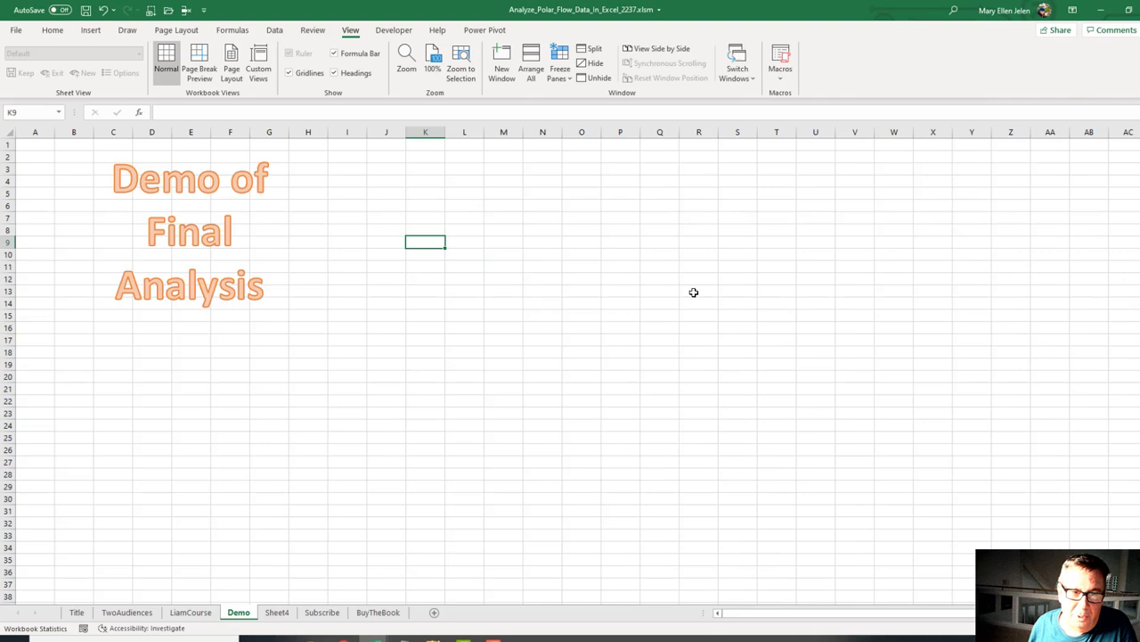
click(276, 612)
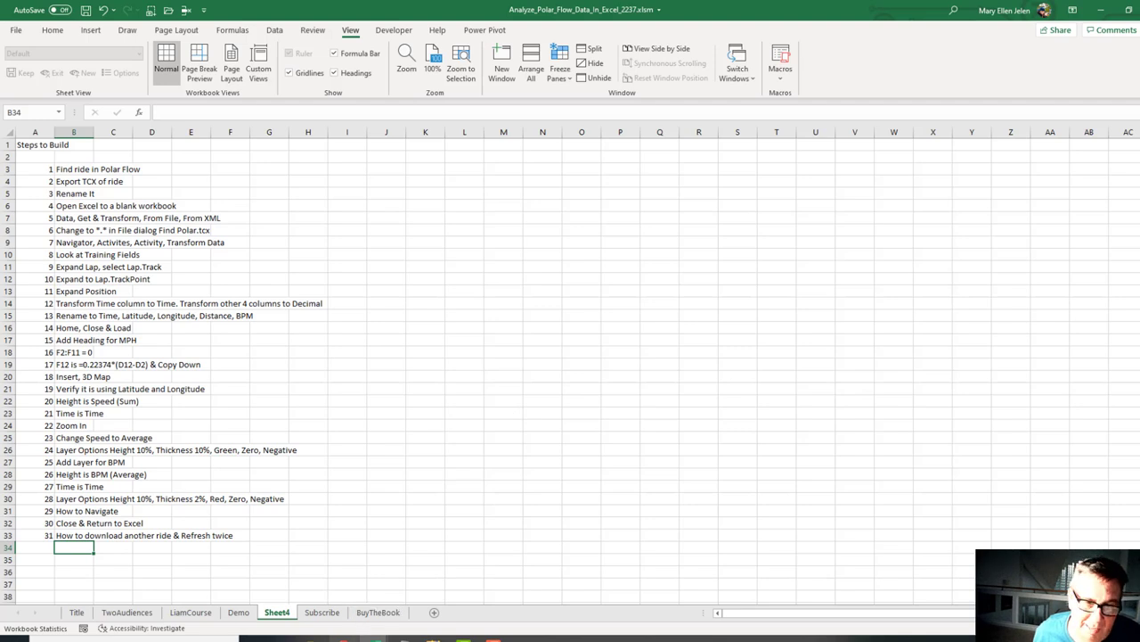
mouse_move(344, 636)
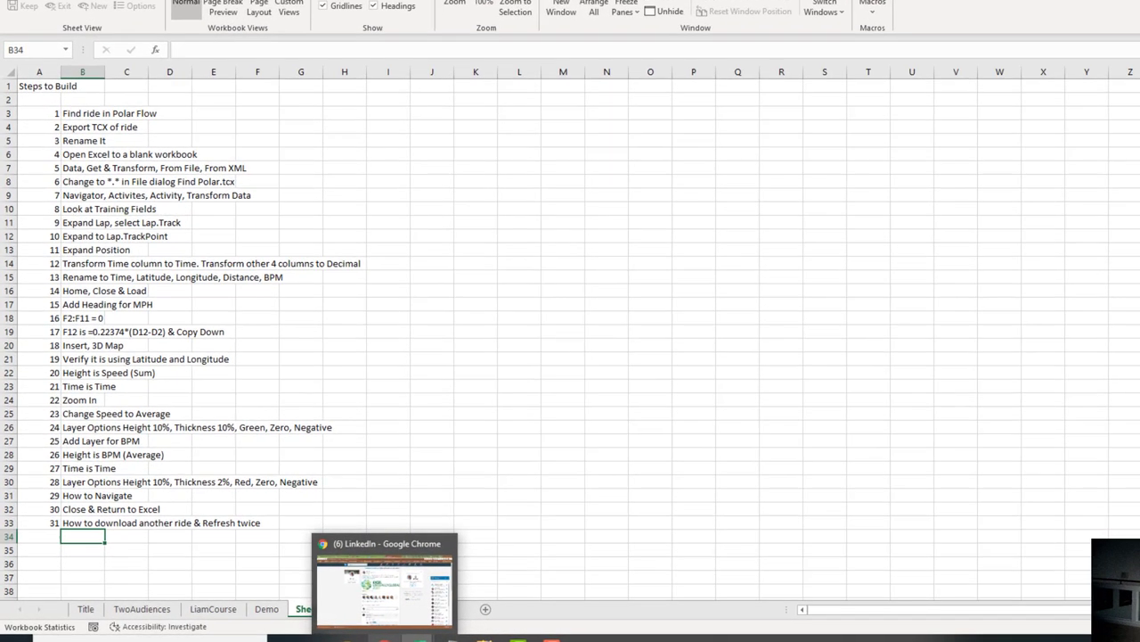
Step: Export the July 18 cycling session from the Polar Flow diary as Session (TCX)
click(343, 589)
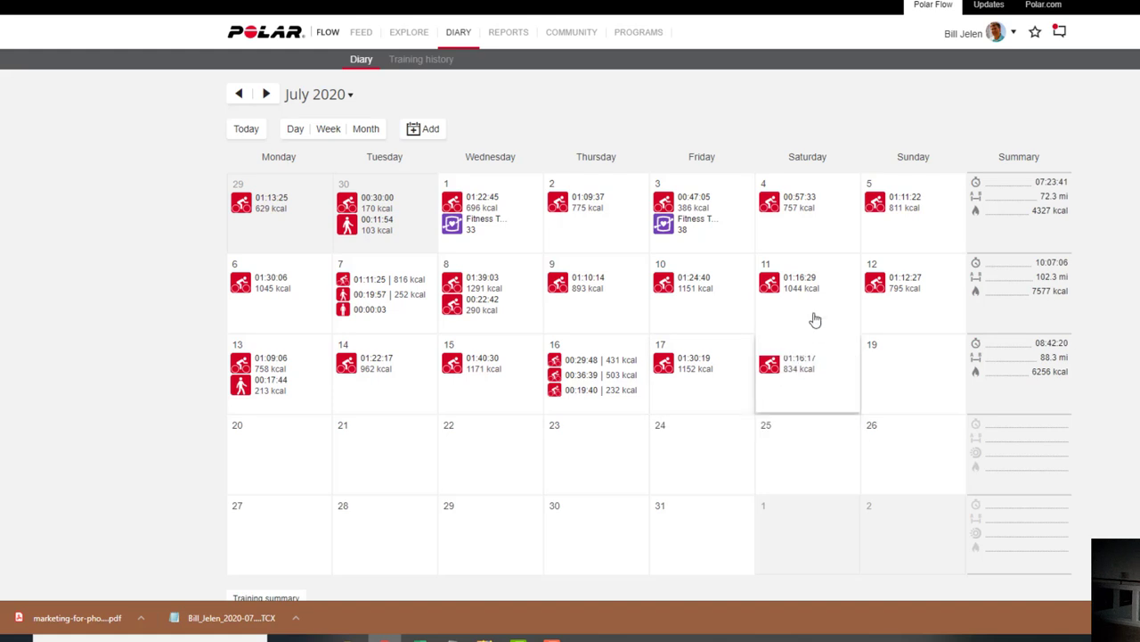
click(818, 362)
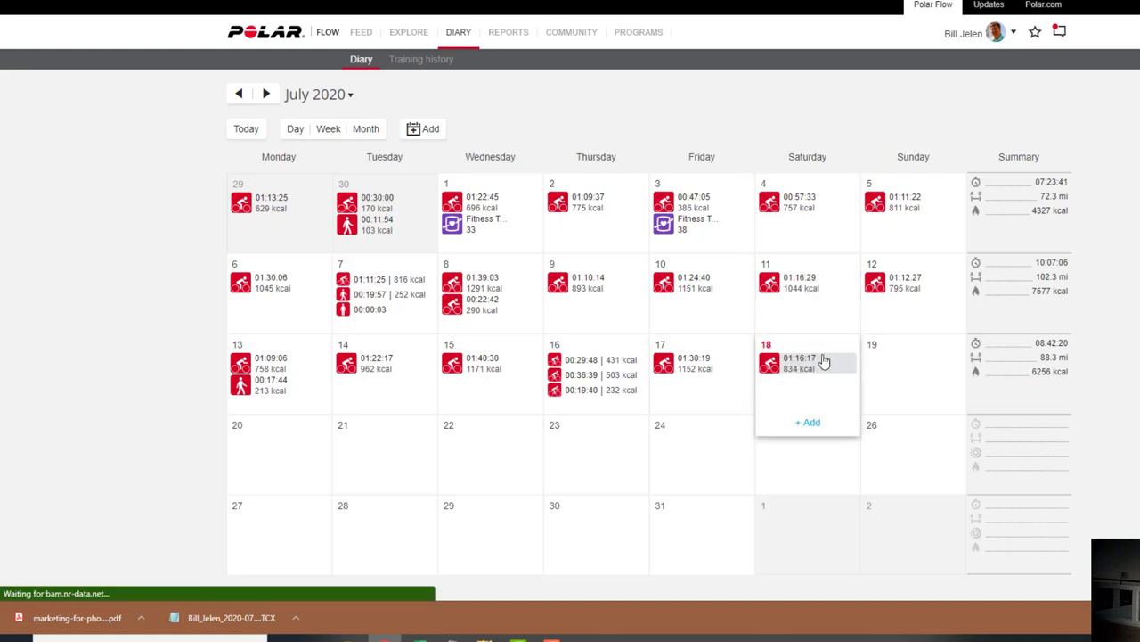
scroll(534, 402, down, 2)
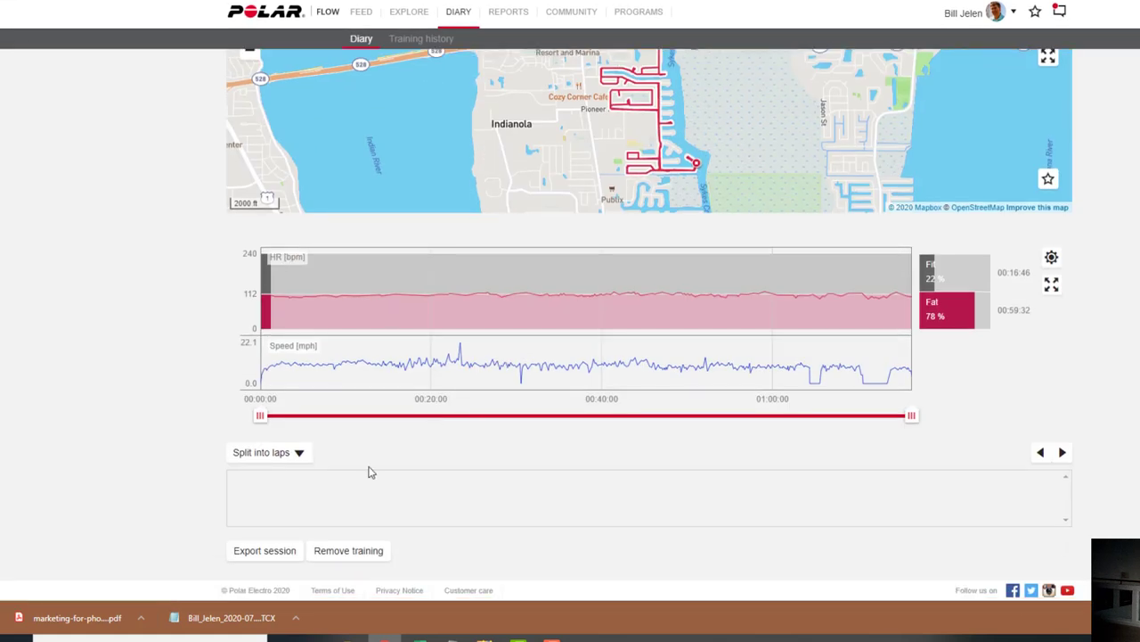
click(265, 553)
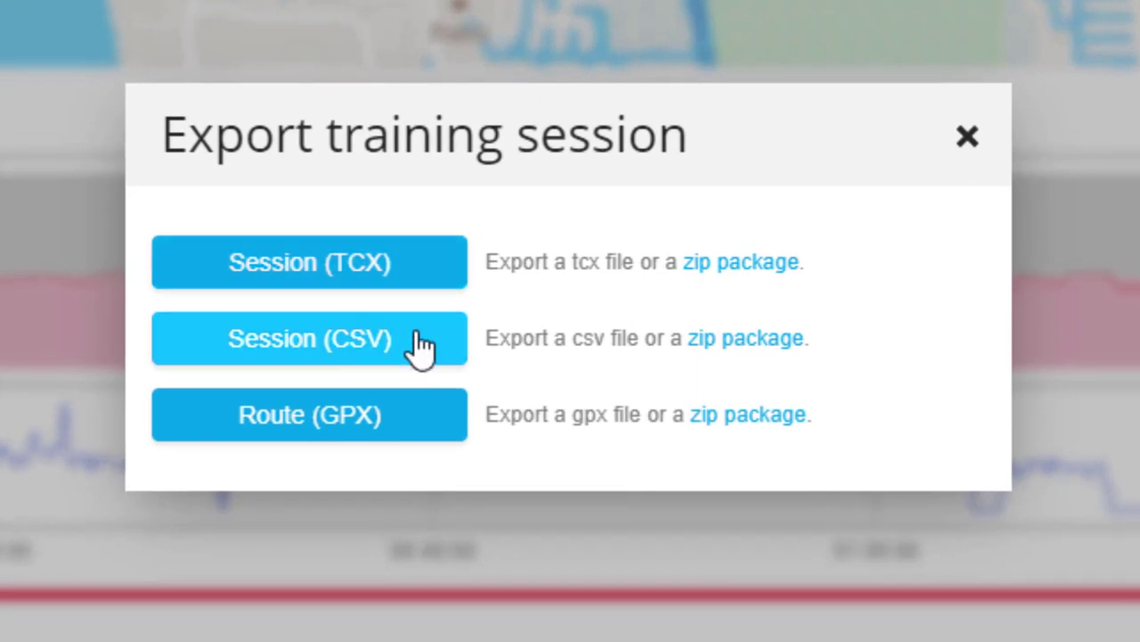
click(407, 267)
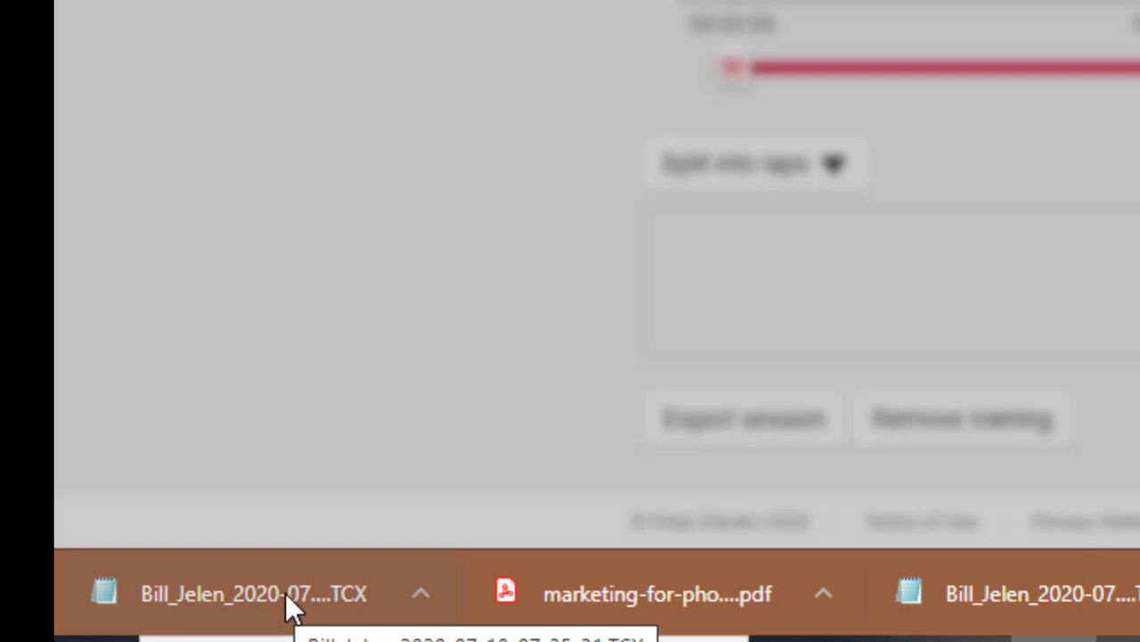
Step: Show the download in its folder and rename the older Polar.TCX to PolarBigLoop.TCX
click(423, 590)
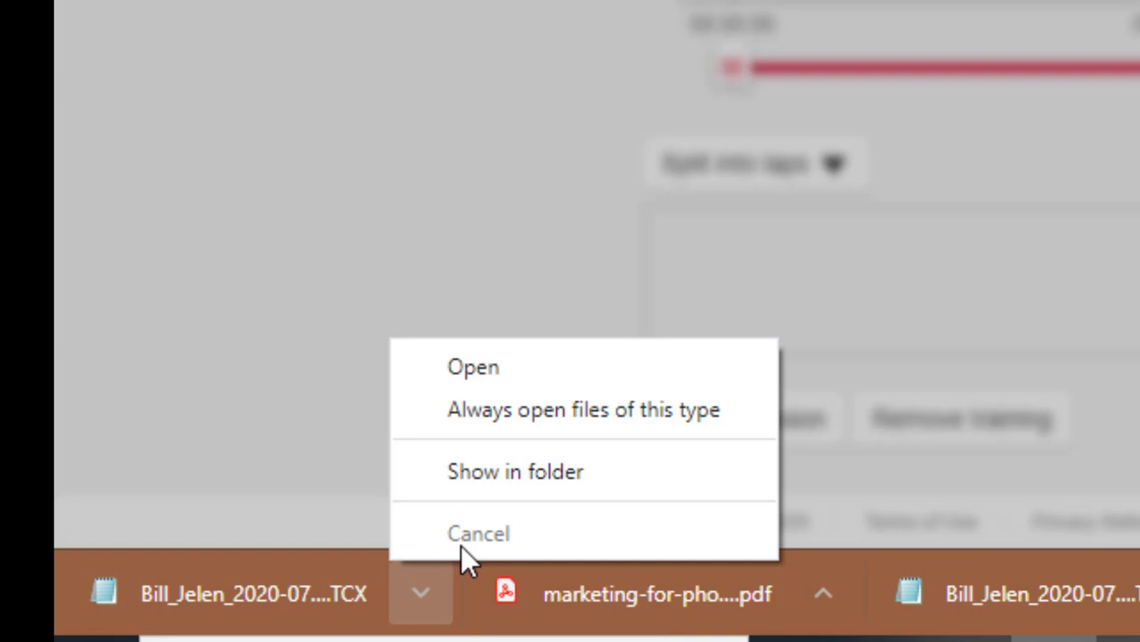
click(496, 469)
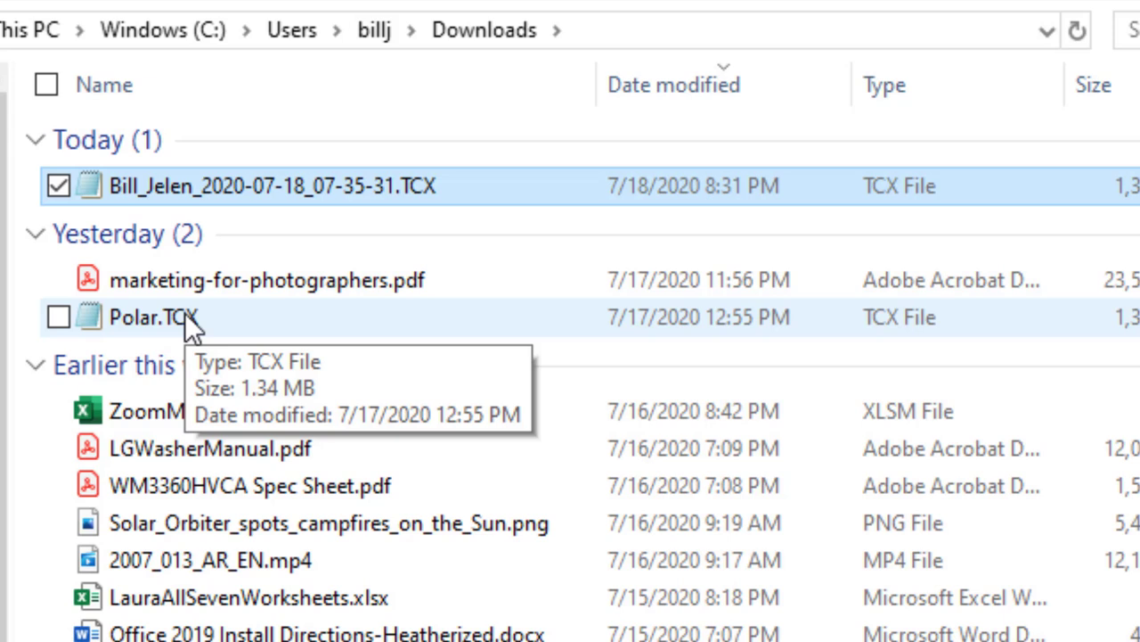
click(152, 312)
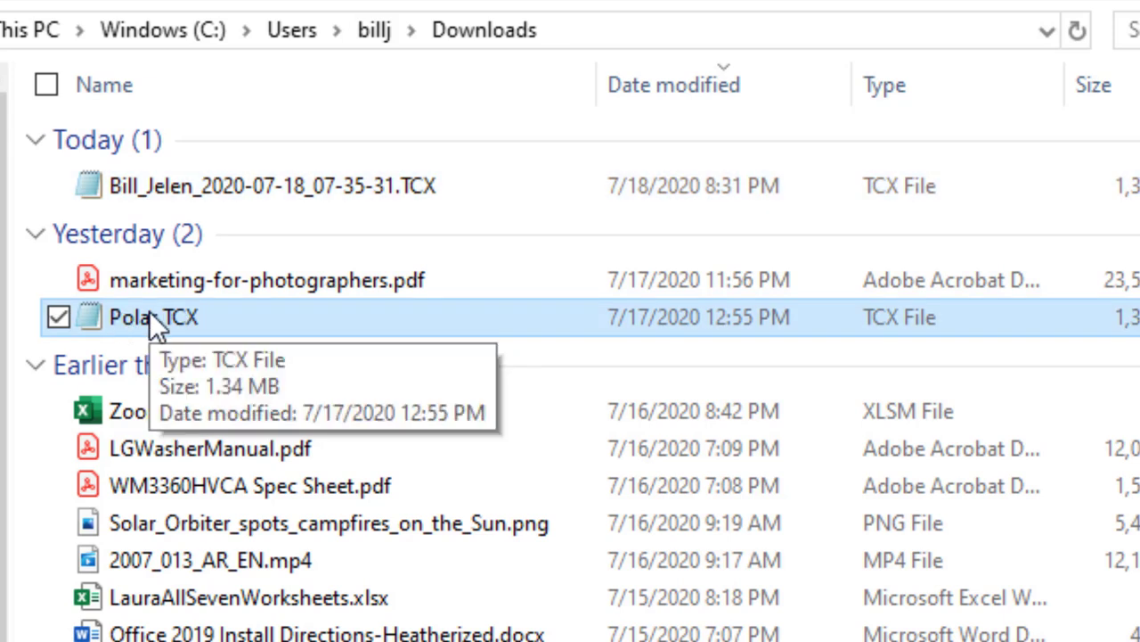
right_click(149, 312)
key(m)
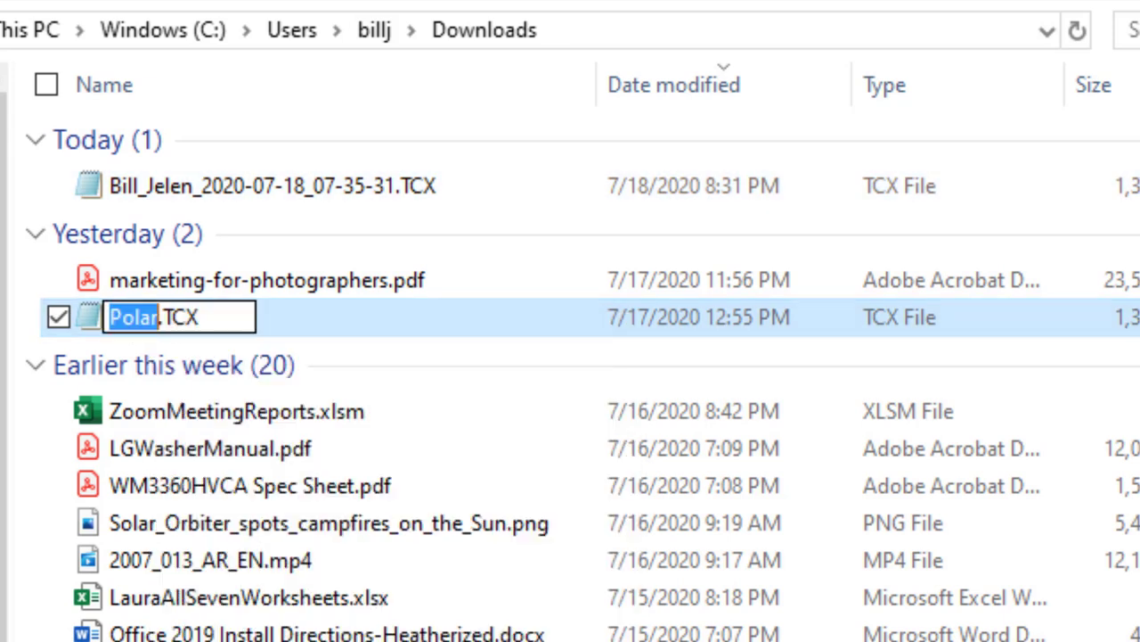
key(Right)
text(BigLo)
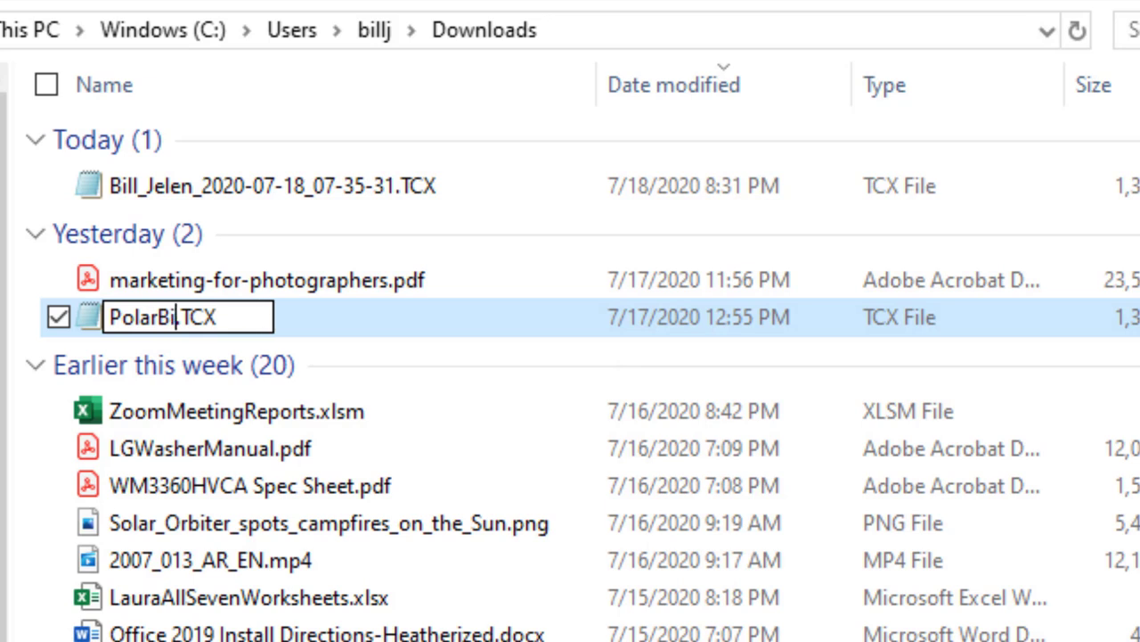
text(op)
key(Return)
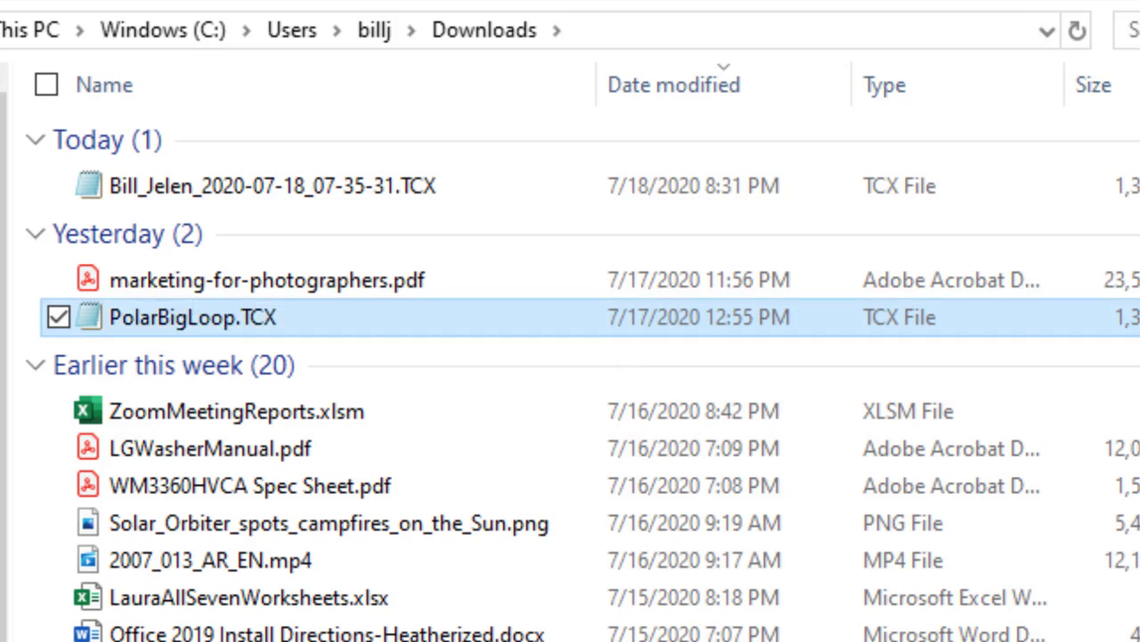
Step: Rename the newly downloaded ride file to Polar.TCX and open it in Notepad
click(317, 188)
right_click(317, 188)
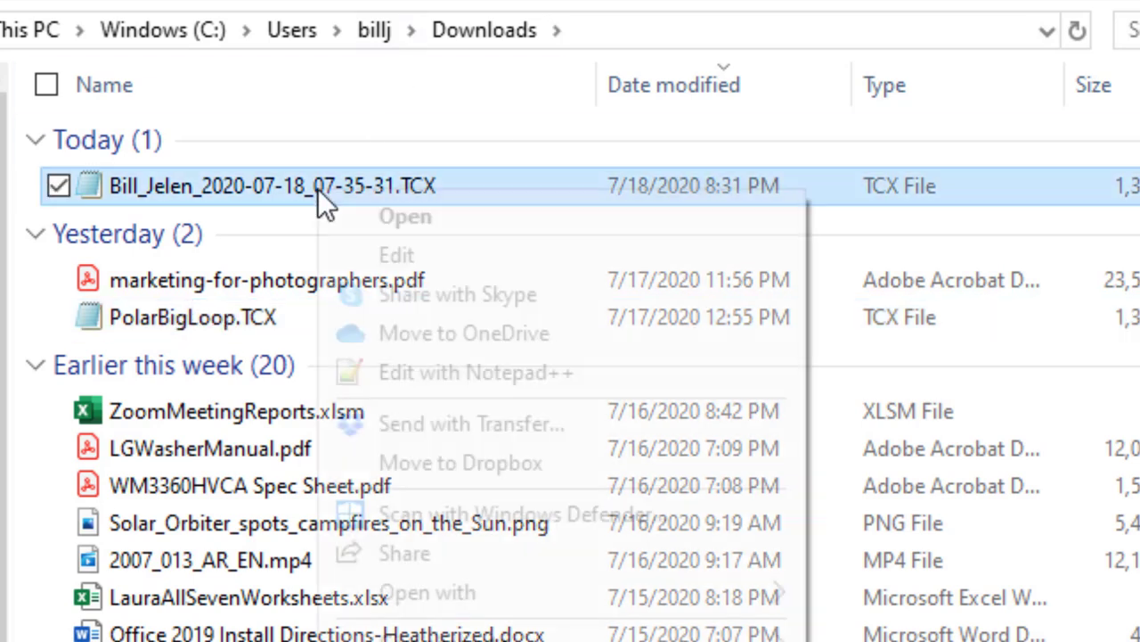
text(mPolar.TCX)
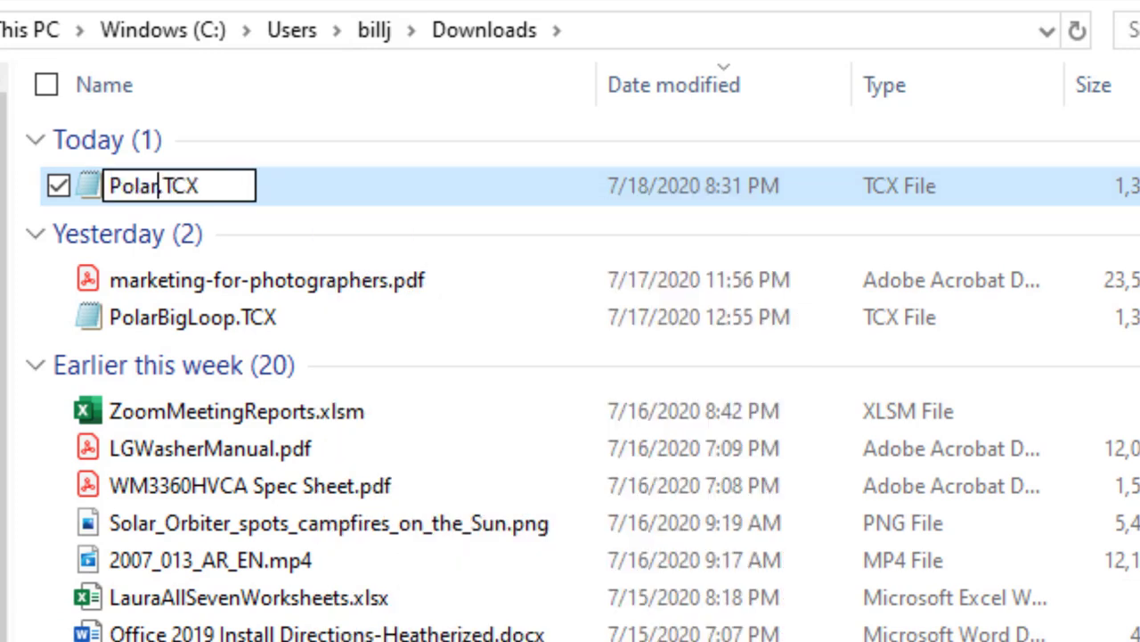
key(Return)
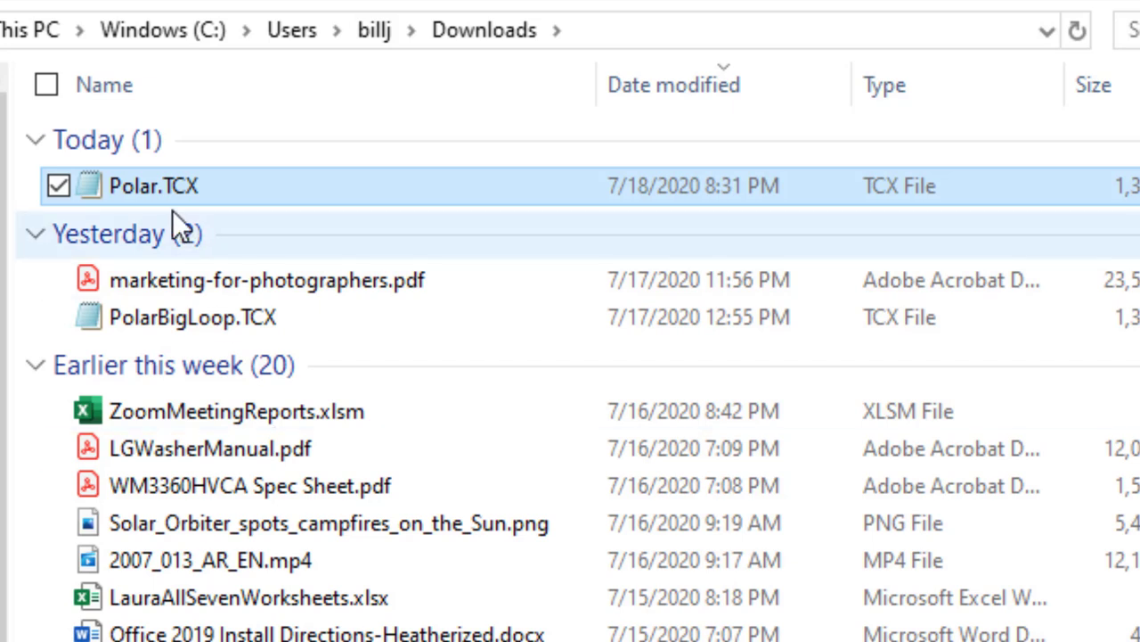
right_click(166, 203)
click(428, 181)
Step: Scroll to the top of Polar.TCX and locate where the Track element starts
scroll(654, 386, down, 3)
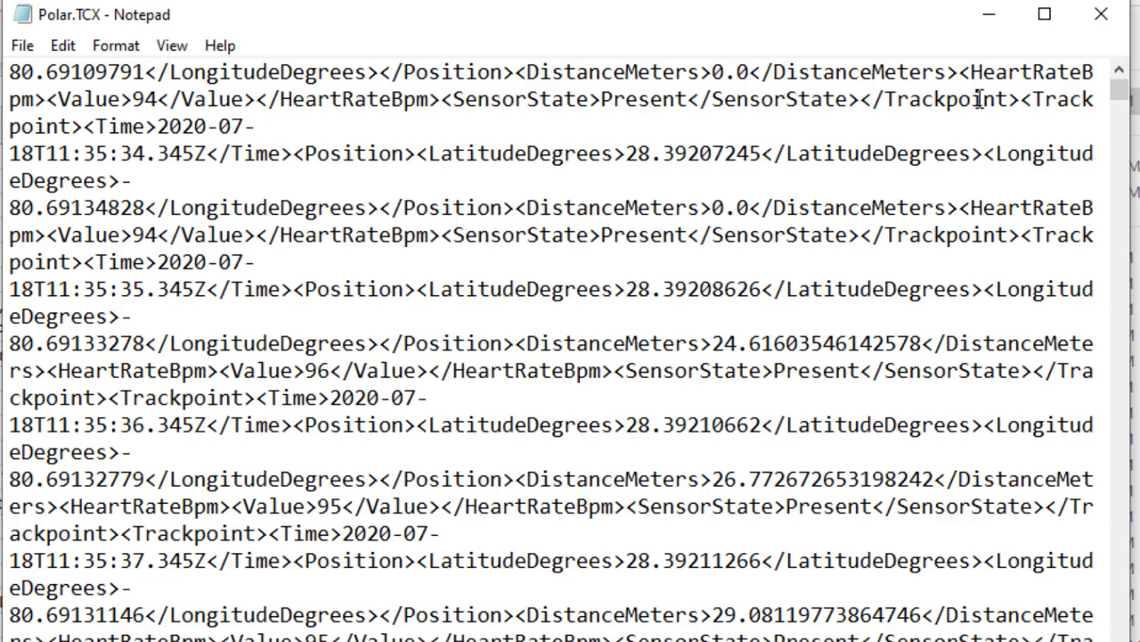
scroll(724, 178, up, 1)
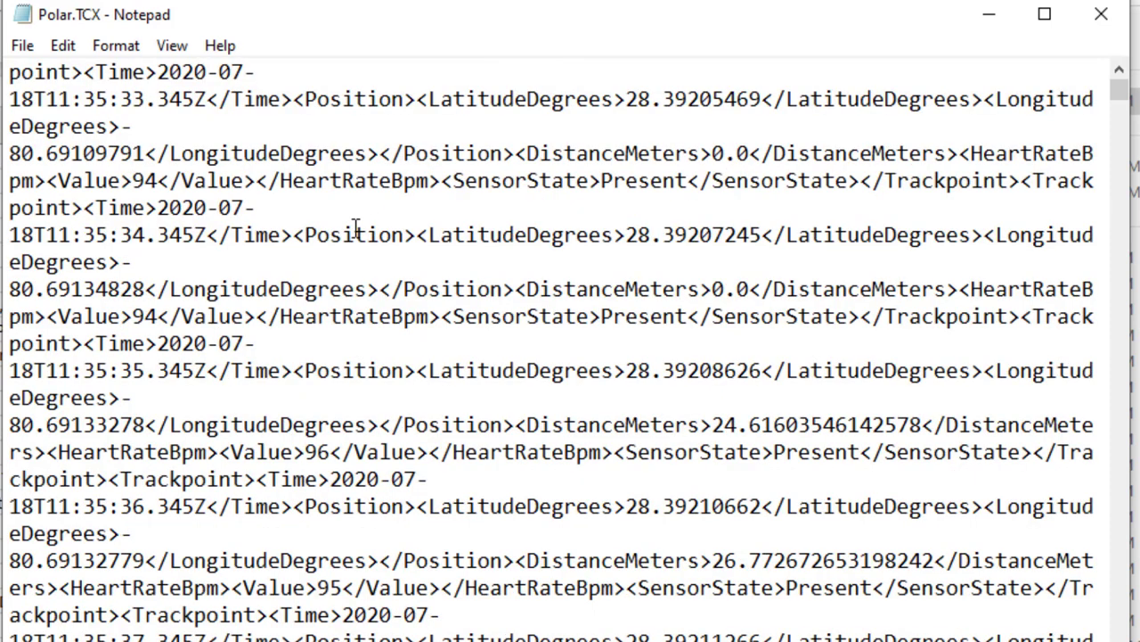
scroll(356, 228, up, 1)
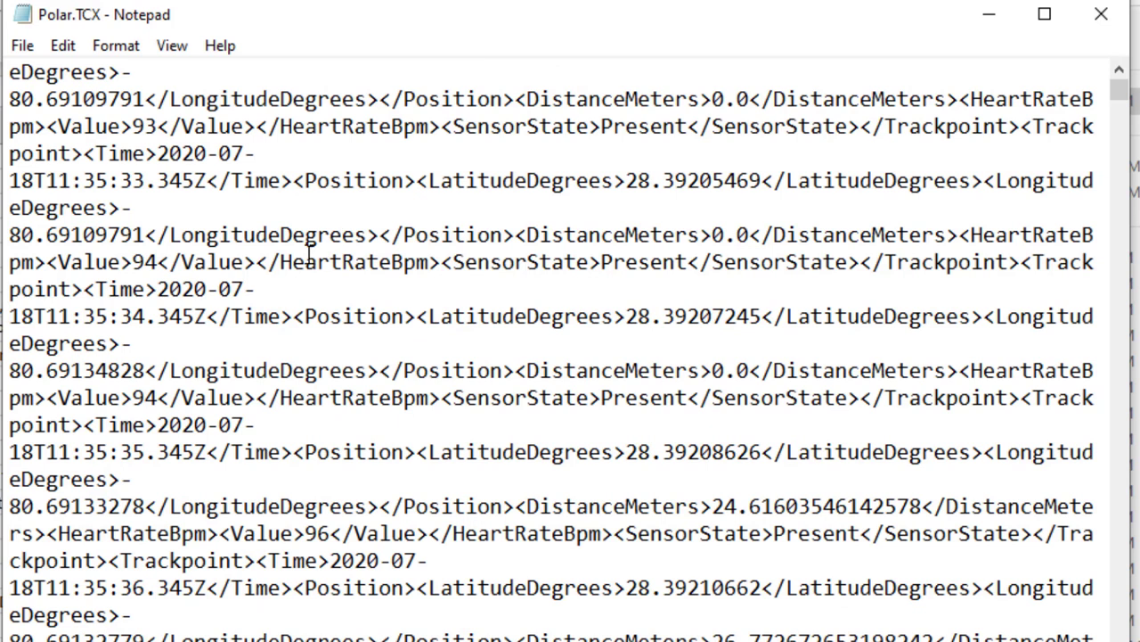
scroll(276, 267, up, 3)
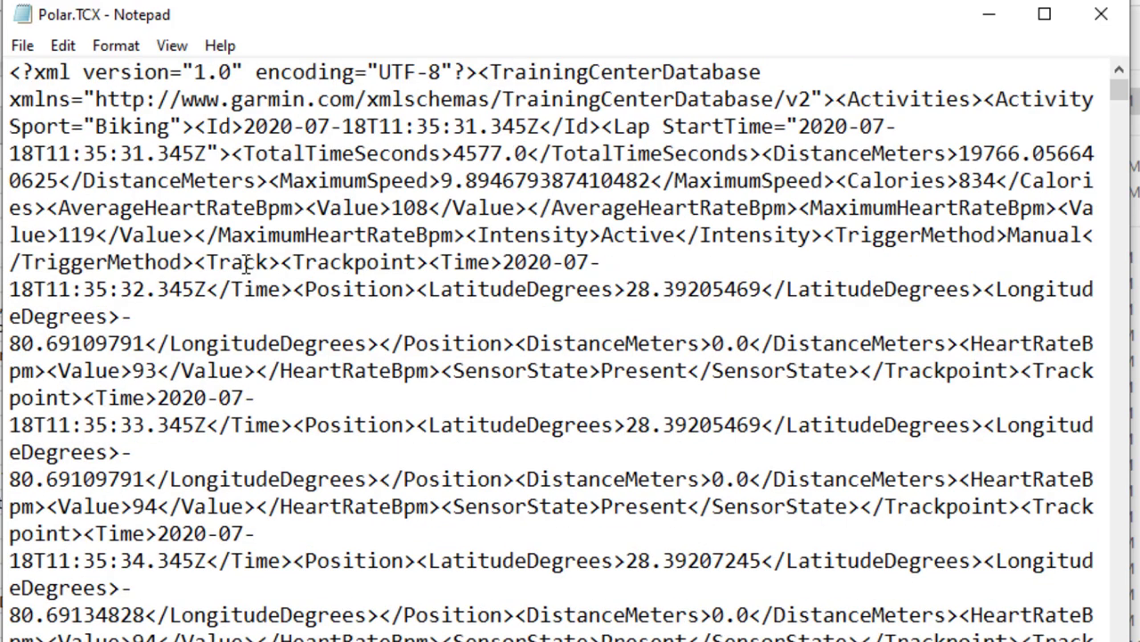
click(233, 262)
Step: Close the TCX text file, copy the Downloads folder path and add a blank worksheet
click(1101, 14)
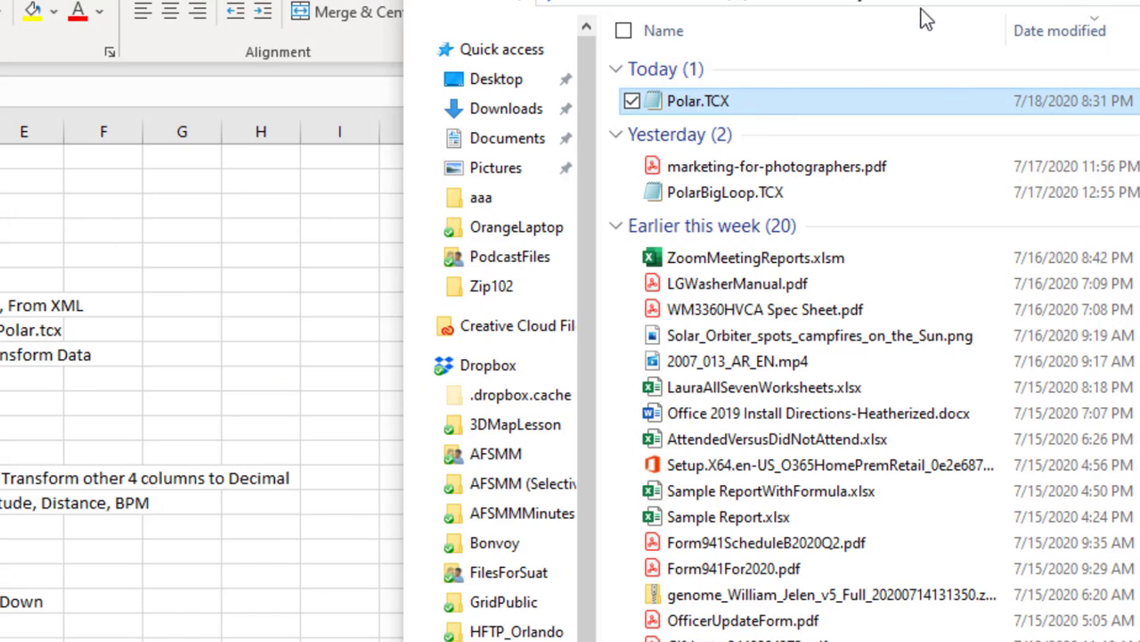
click(987, 7)
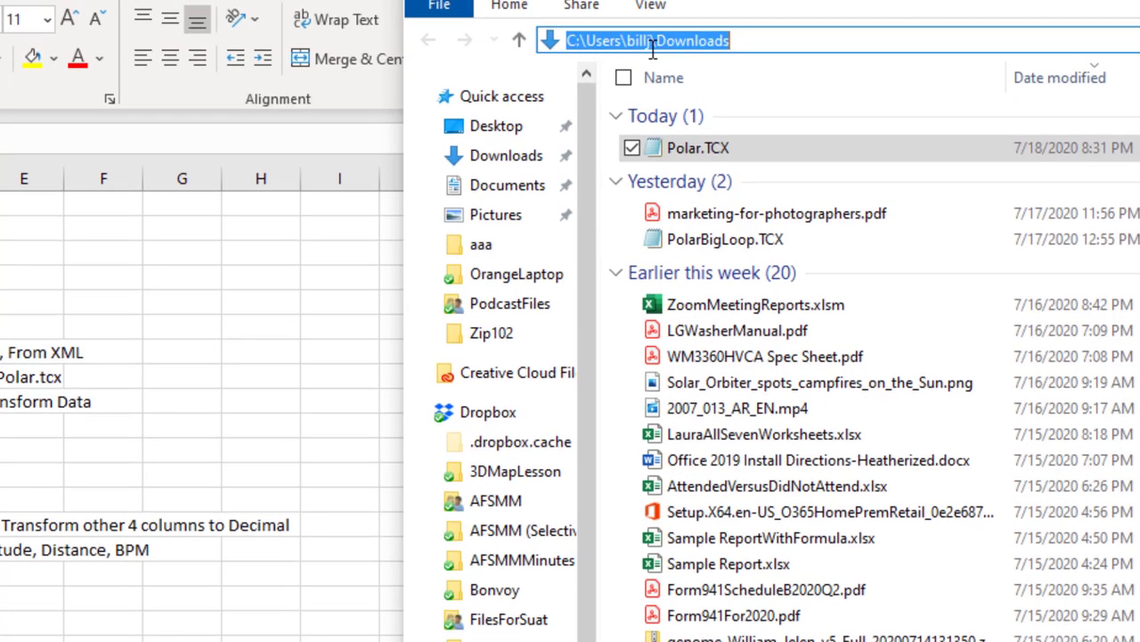
key(ctrl+c)
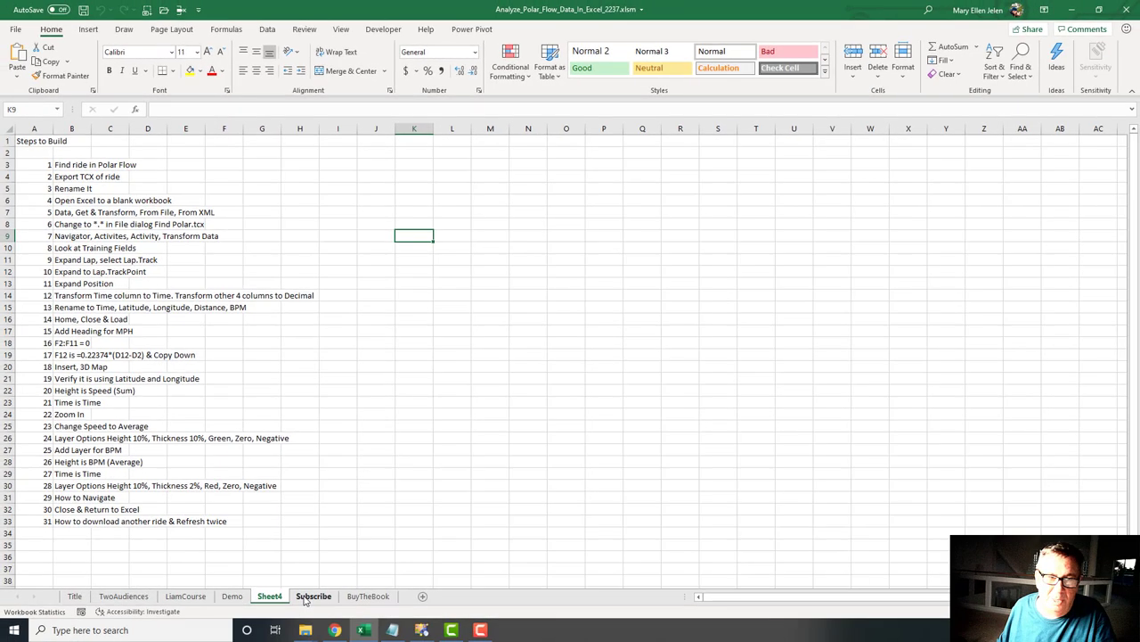
click(312, 595)
key(shift+F11)
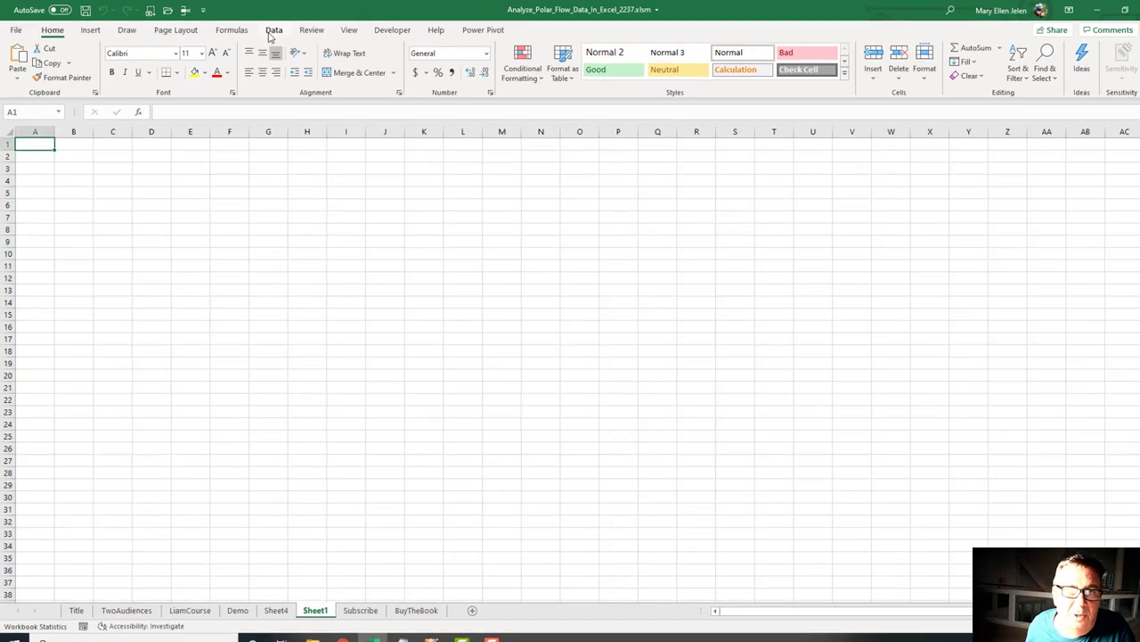
Step: Start an XML data import and browse to the Downloads folder
click(266, 34)
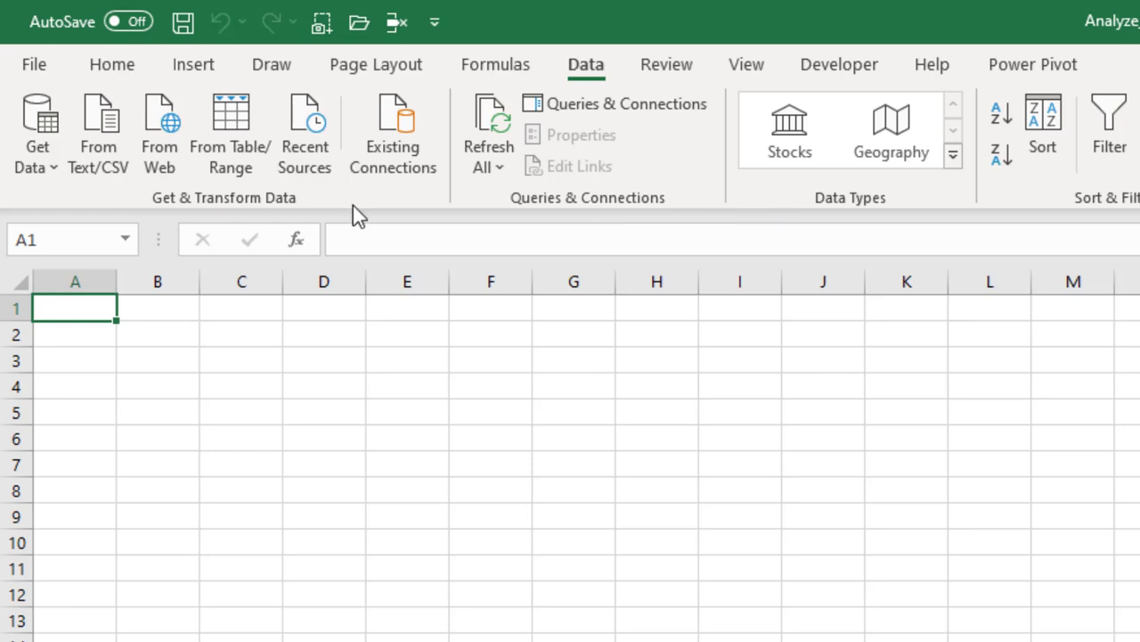
click(59, 168)
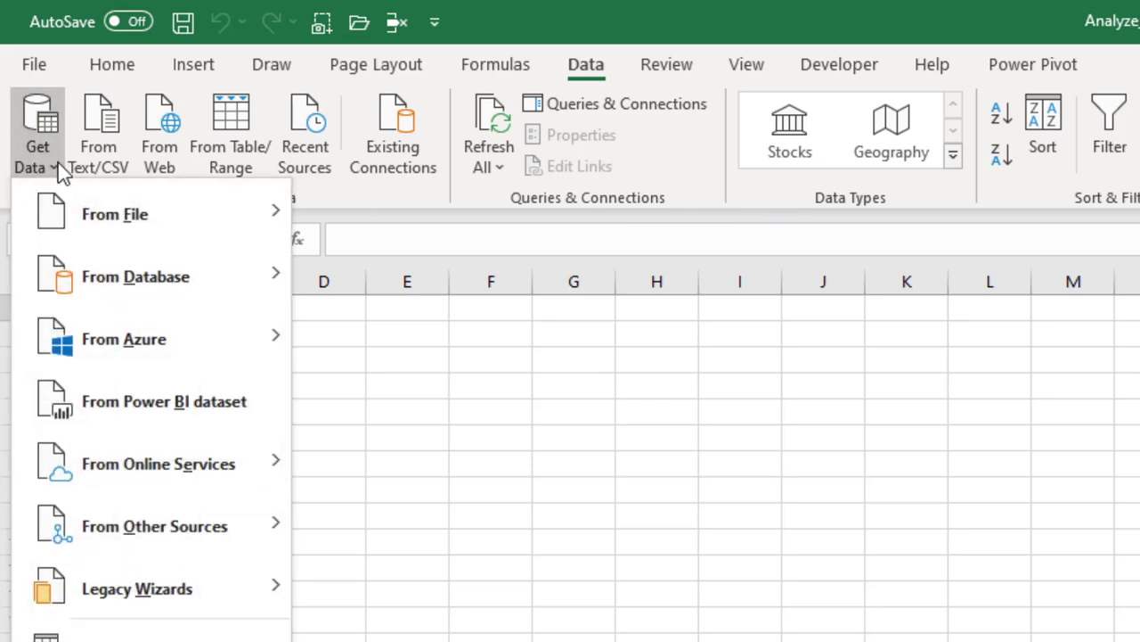
mouse_move(87, 214)
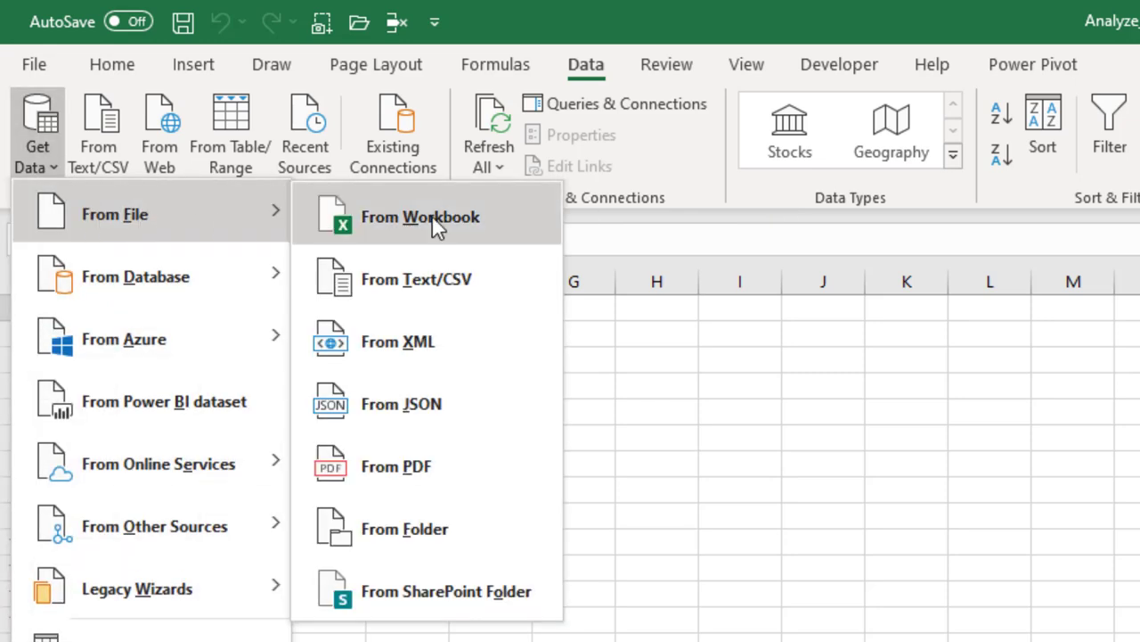
click(425, 341)
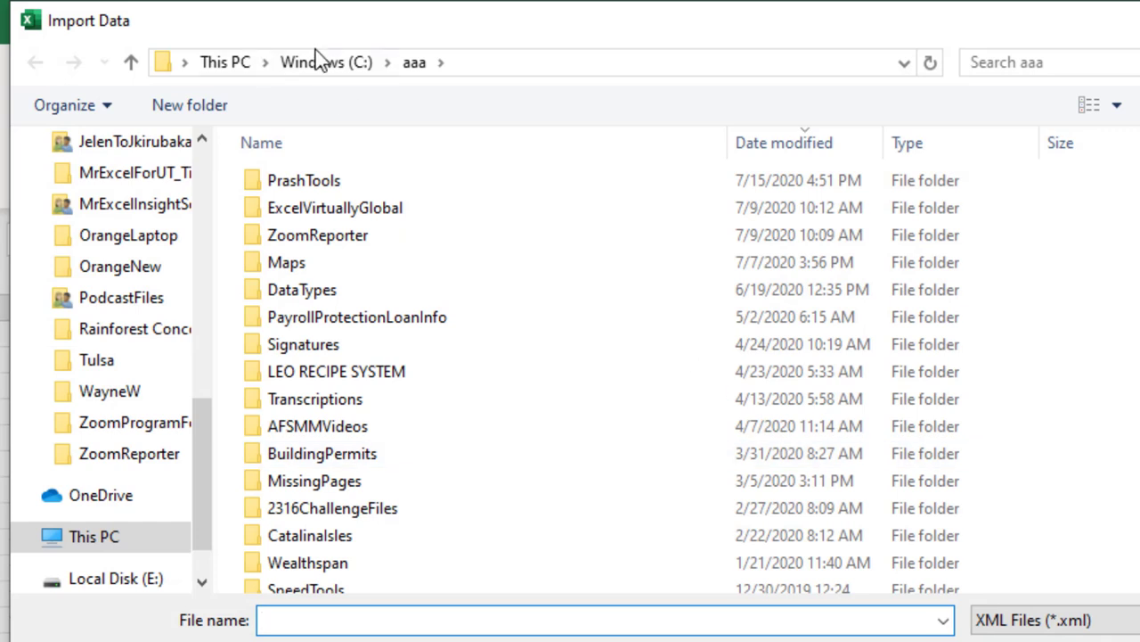
key(ctrl+v)
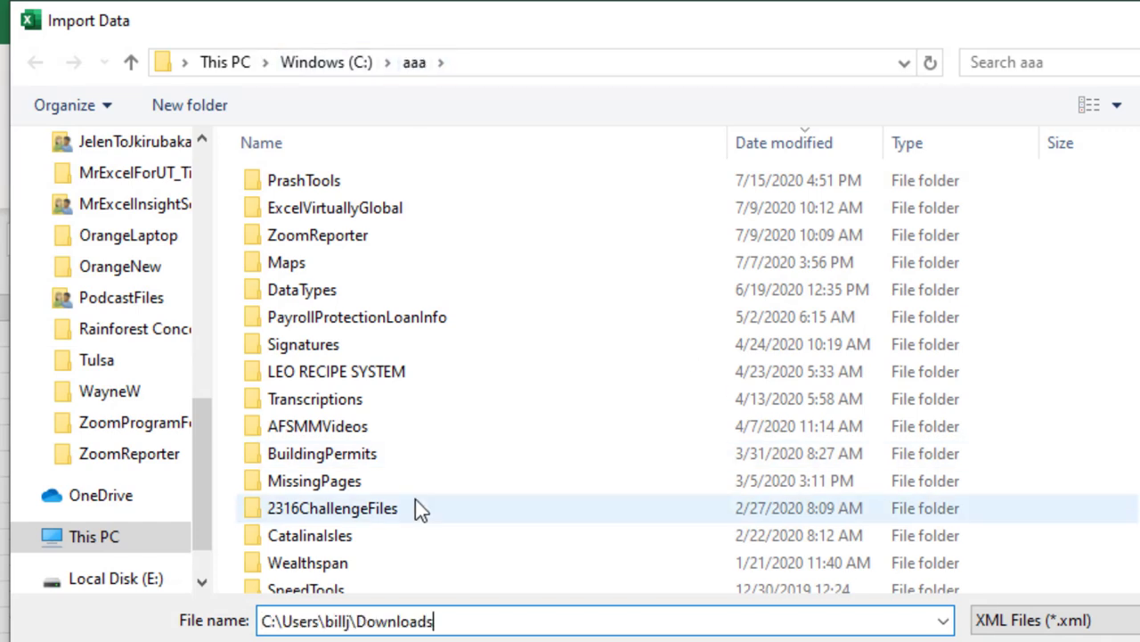
key(Return)
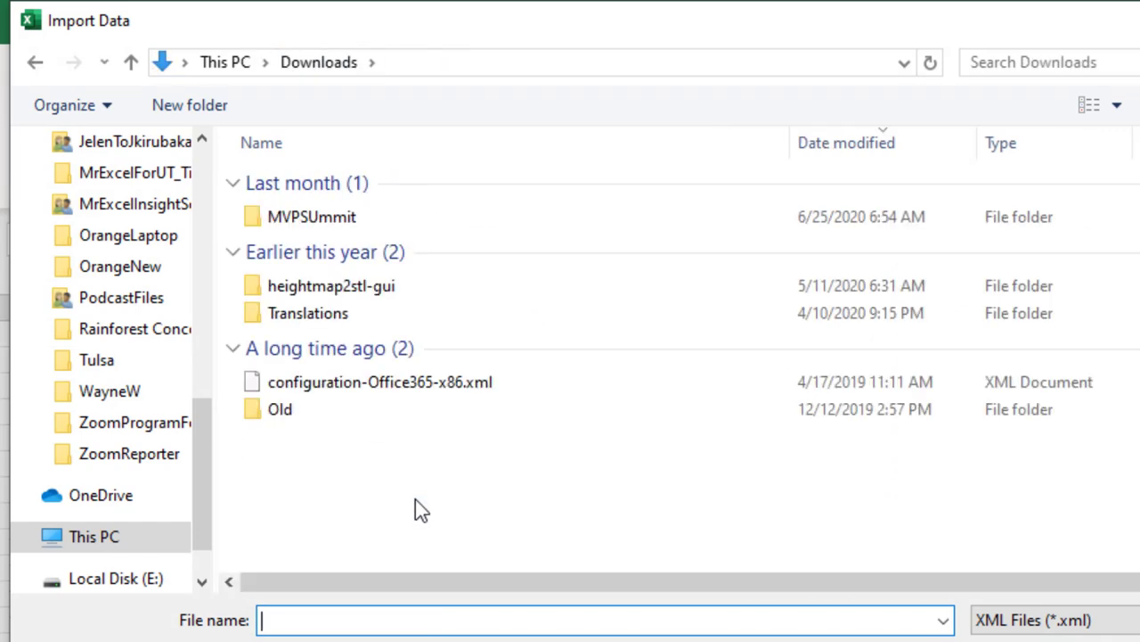
Step: Show all file types and import Polar.TCX
click(1042, 624)
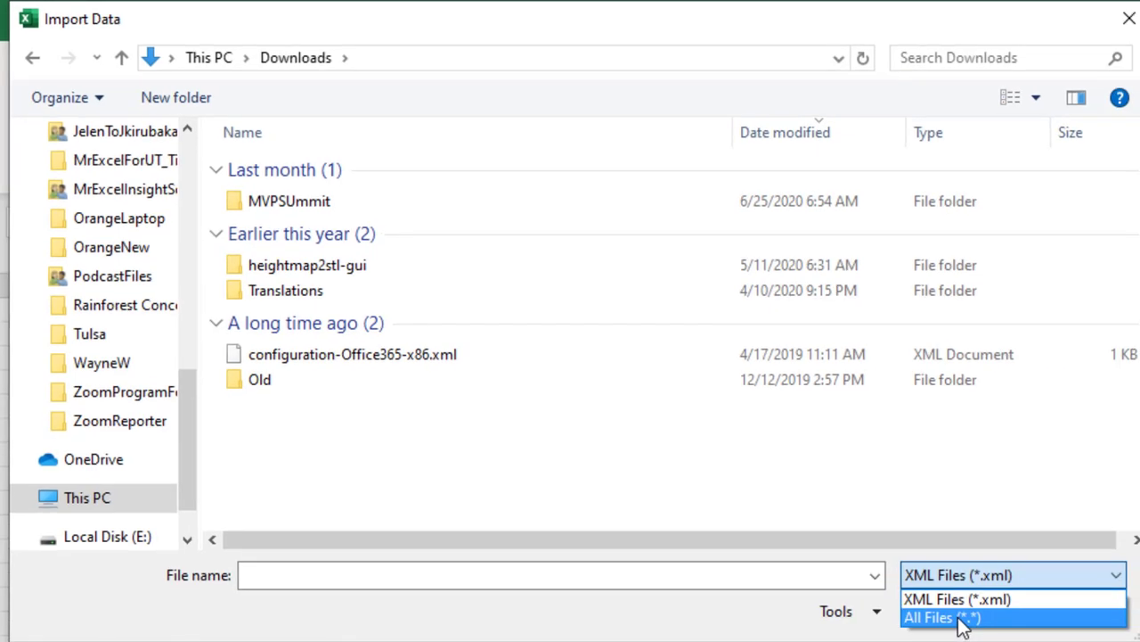
click(960, 618)
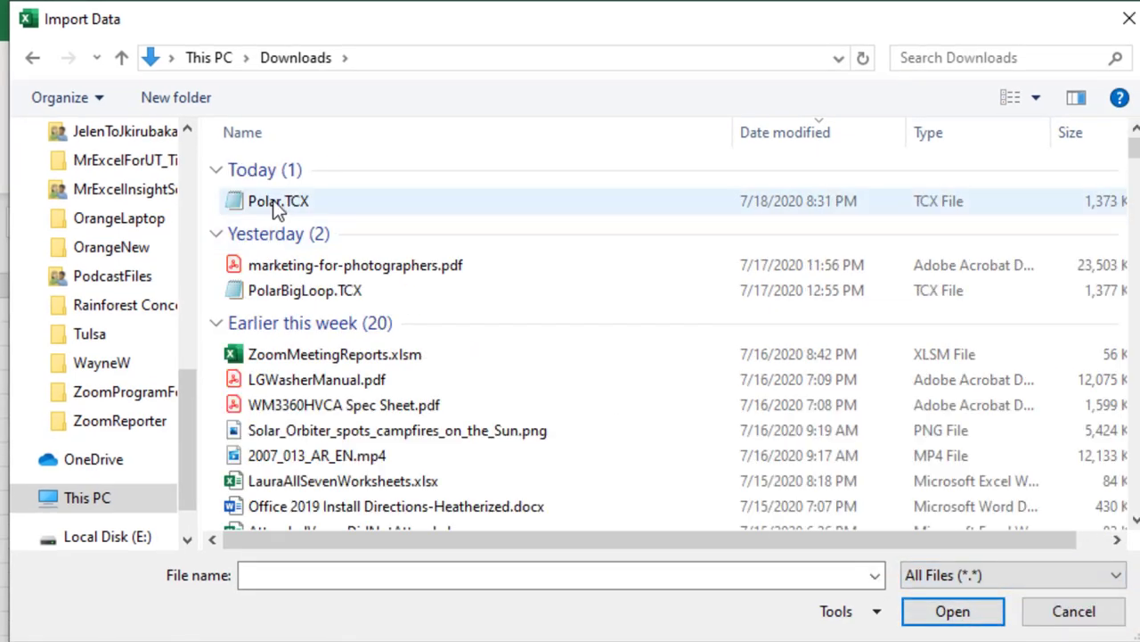
click(278, 203)
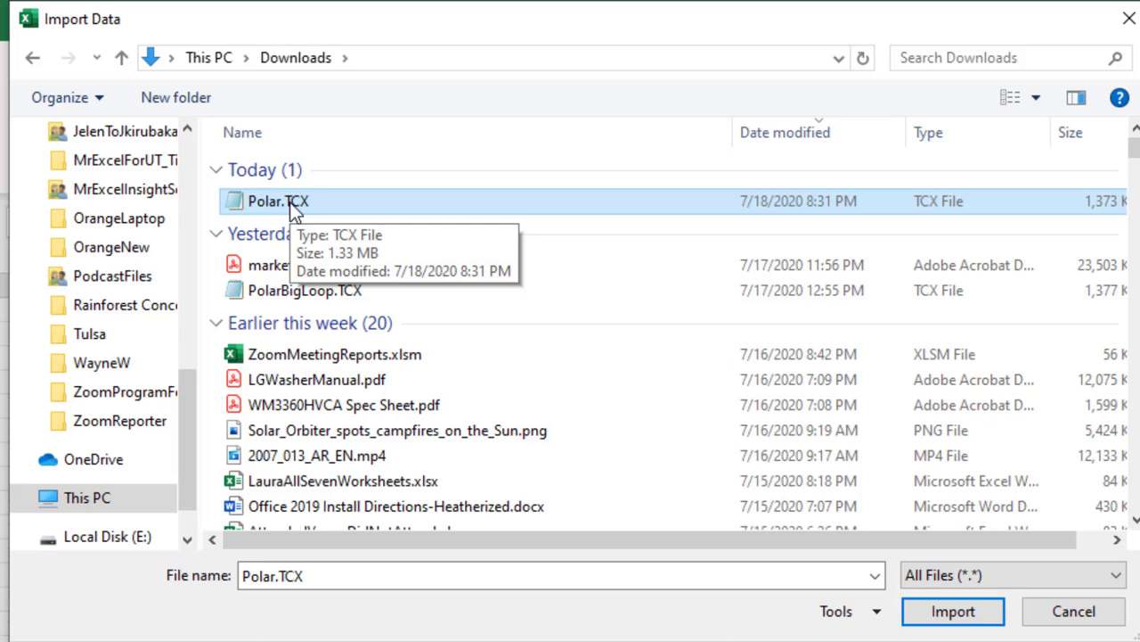
click(955, 611)
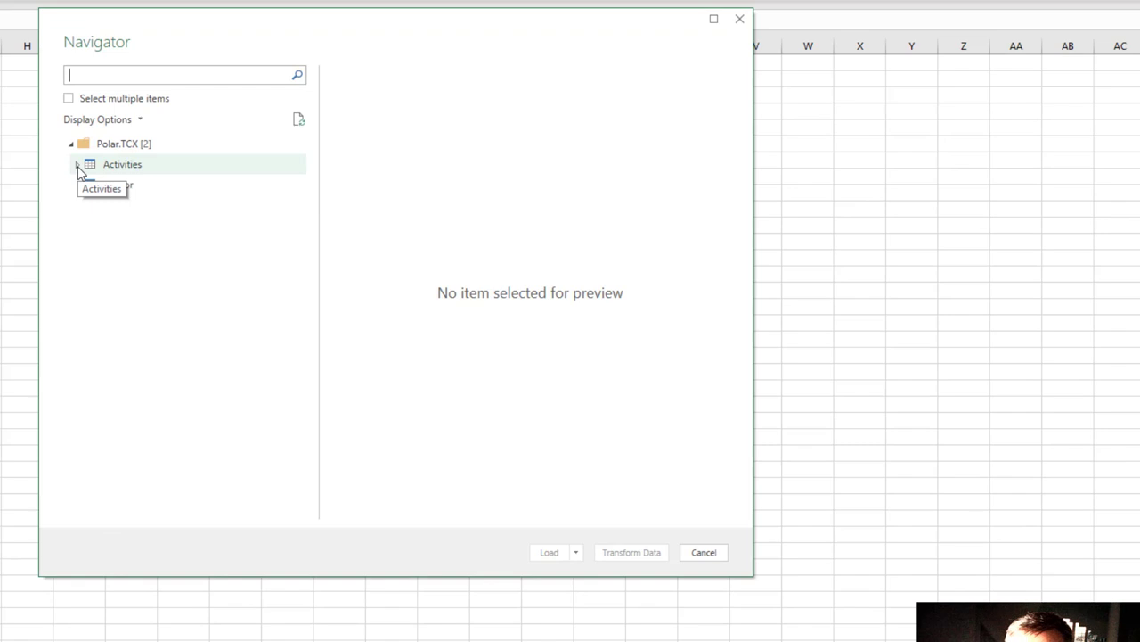
Step: Preview the Activity table under Activities and send it to the Power Query Editor
click(77, 167)
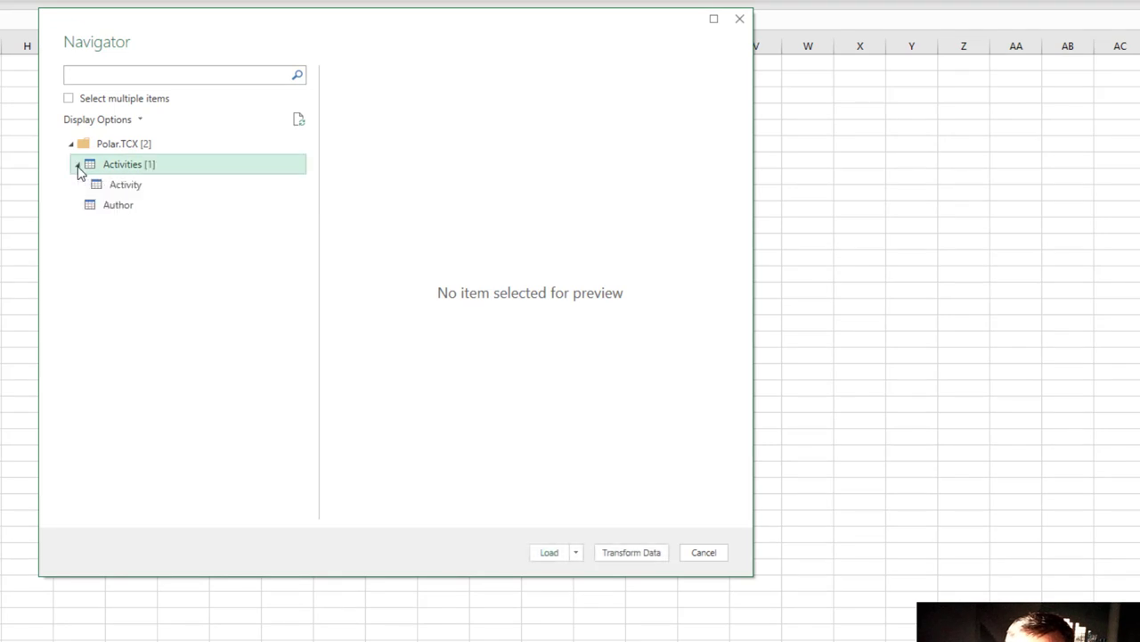
click(122, 189)
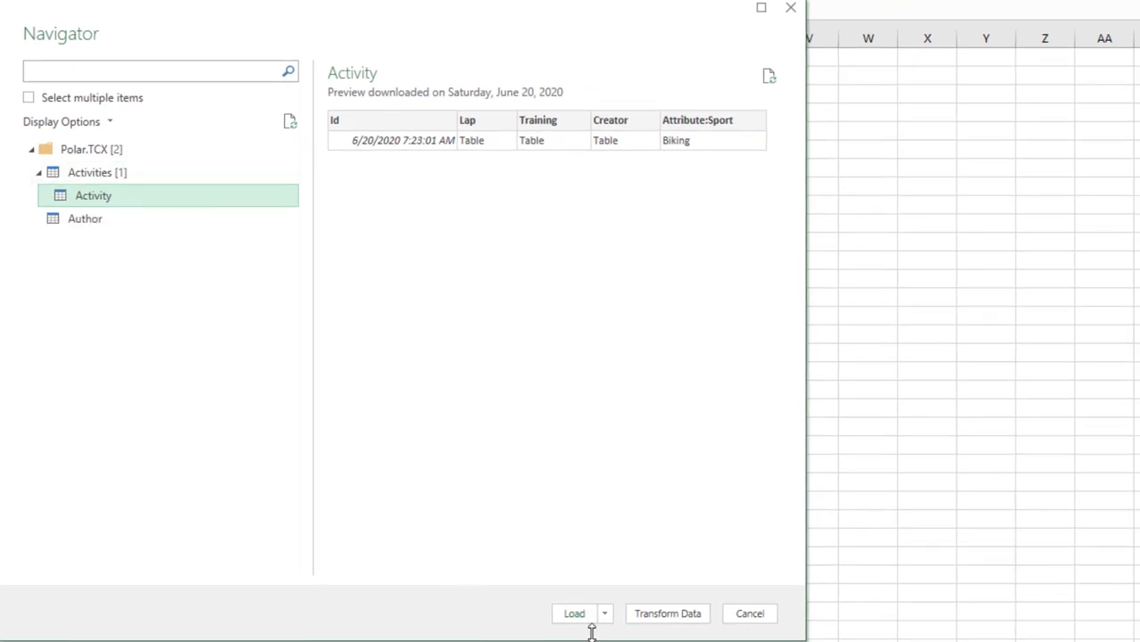
click(660, 617)
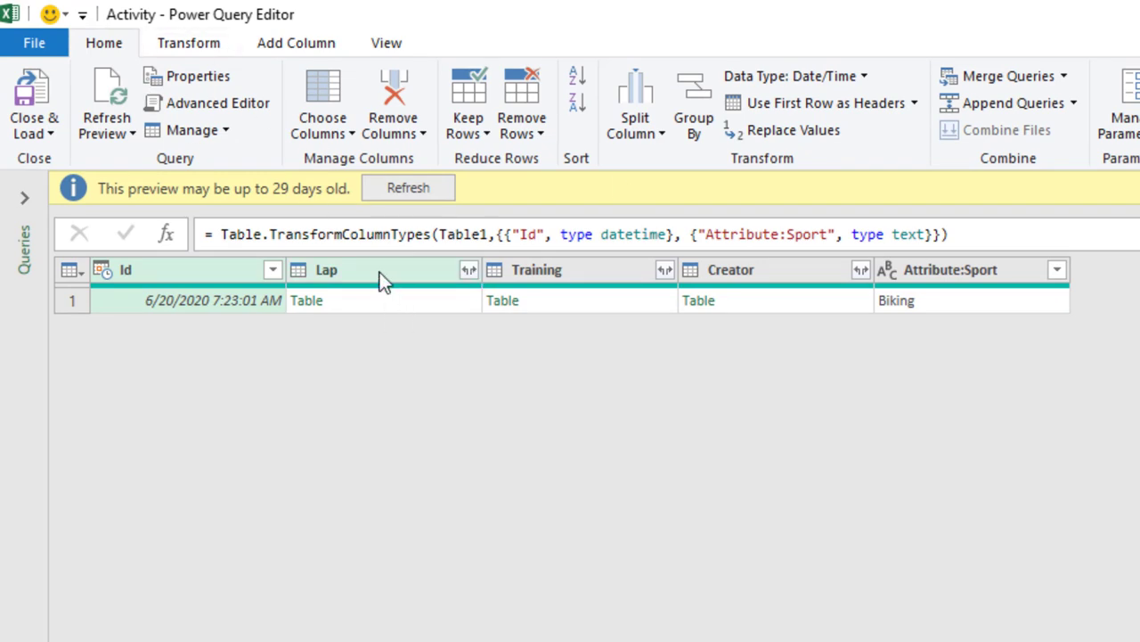
Step: Expand the Lap column to keep only its Track field
click(469, 270)
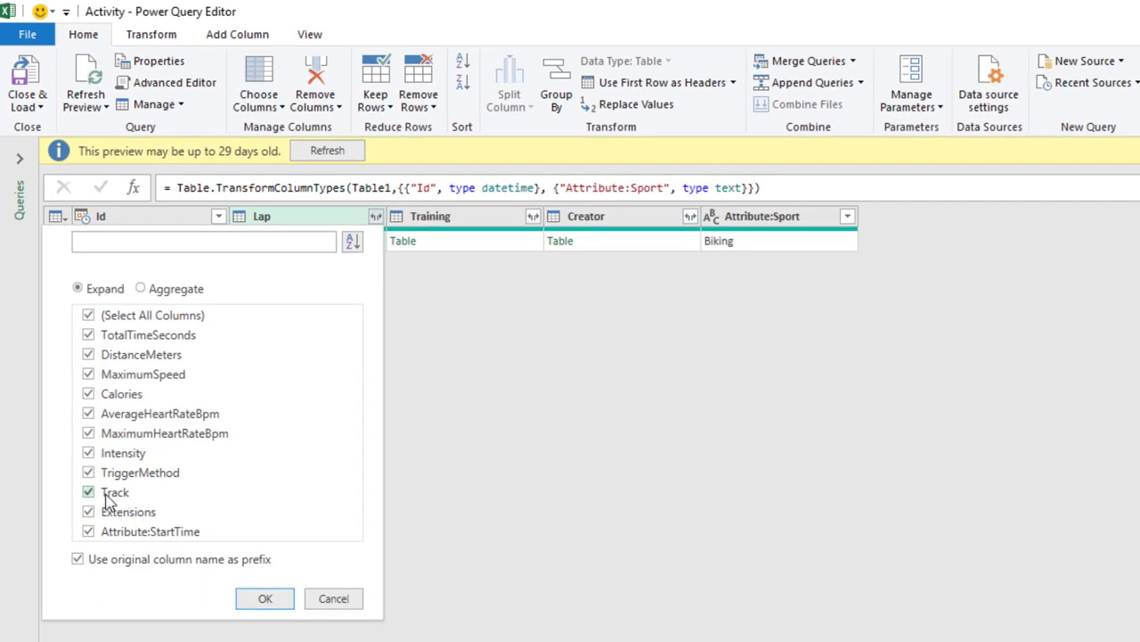
click(89, 318)
click(88, 492)
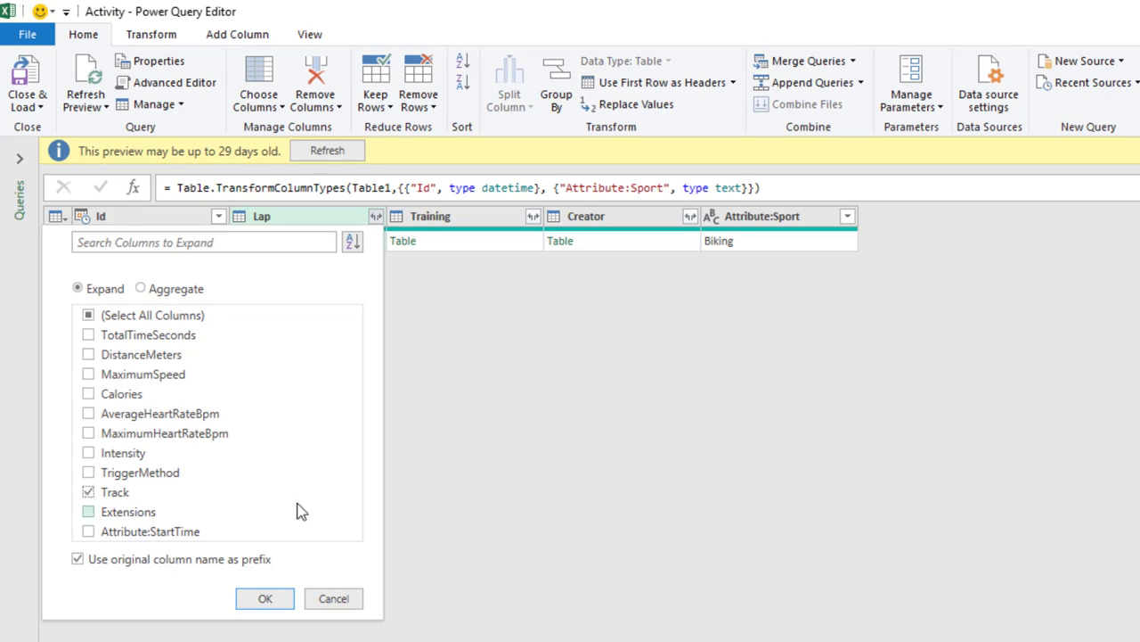
click(273, 601)
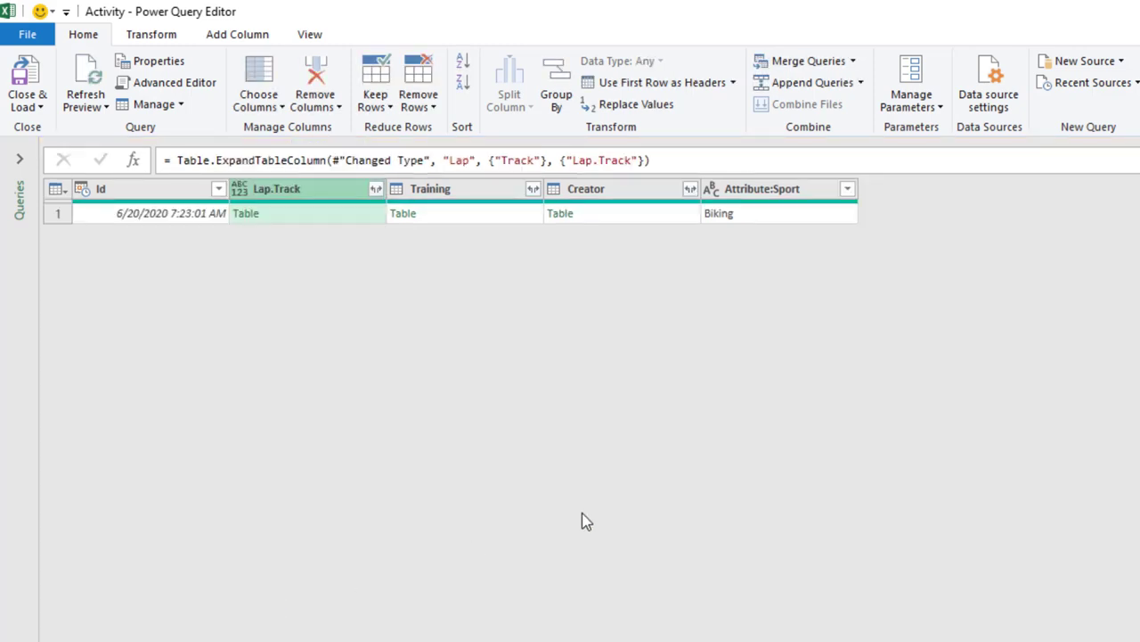
Step: Expand Lap.Track to Trackpoint, excluding SensorState and turning off column-name prefixes
click(376, 189)
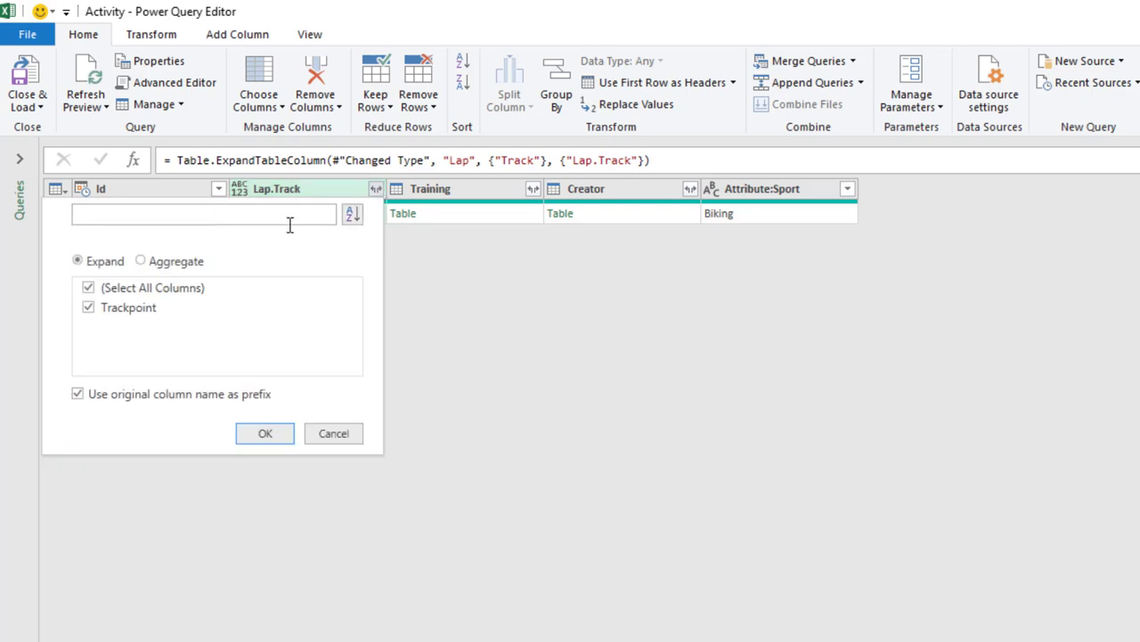
click(265, 437)
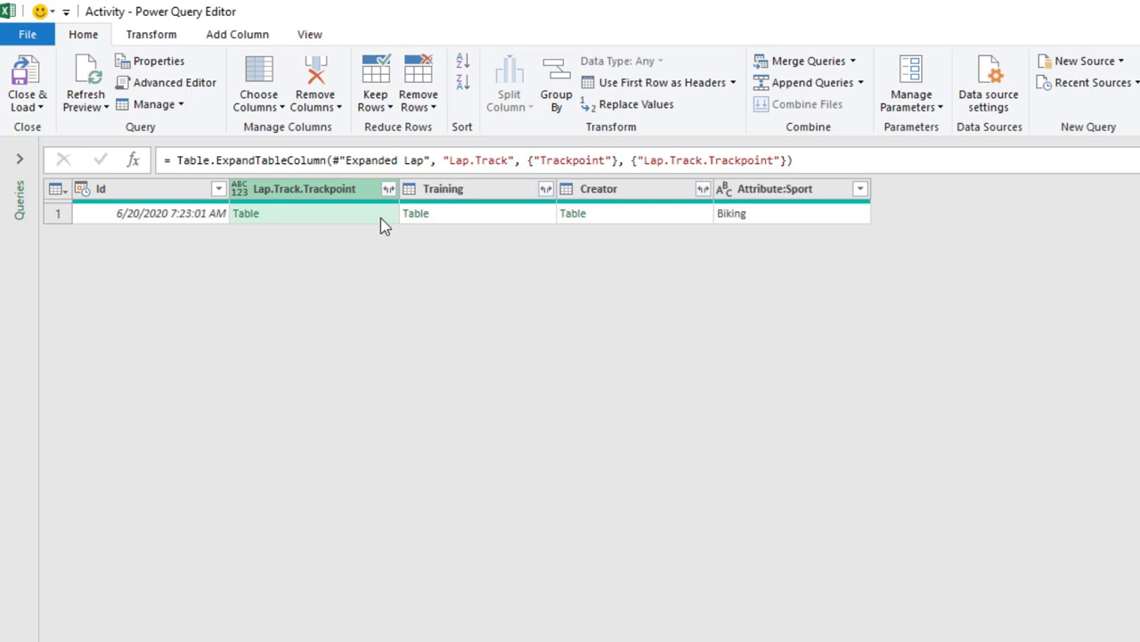
click(389, 191)
click(389, 190)
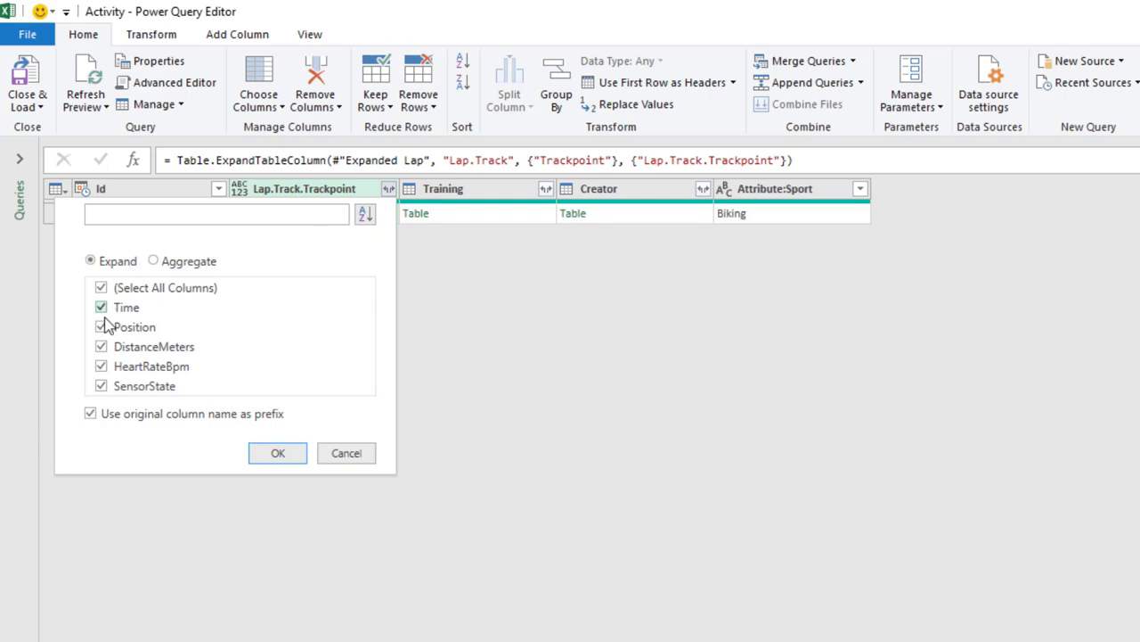
click(102, 388)
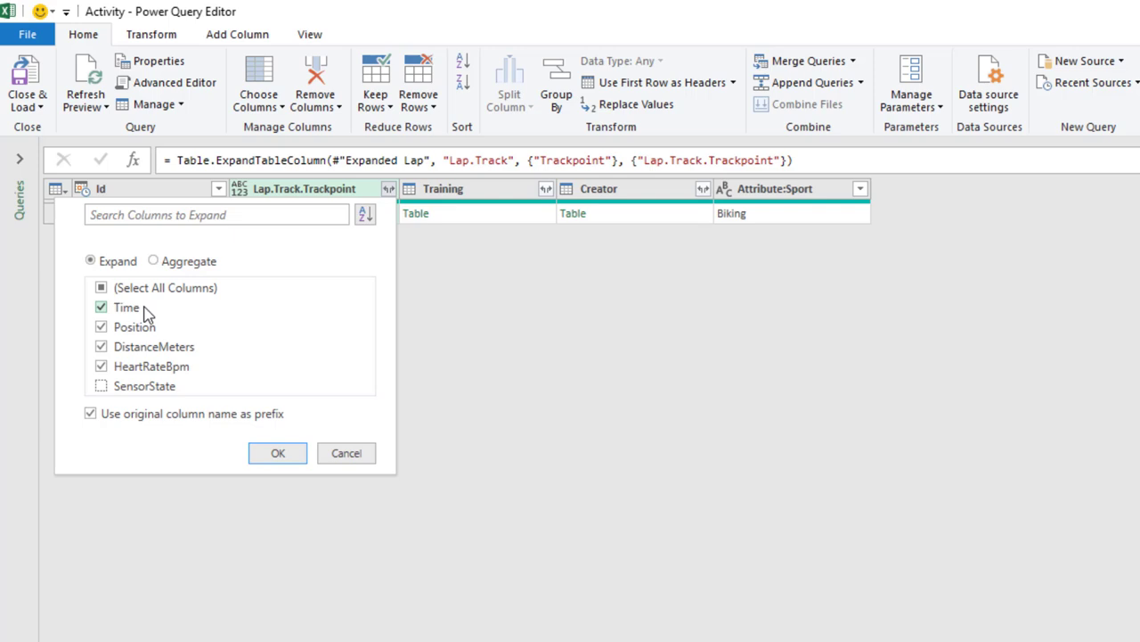
click(91, 415)
Step: Expand the trackpoints and remove the Training, Creator and Attribute:Sport columns
click(267, 453)
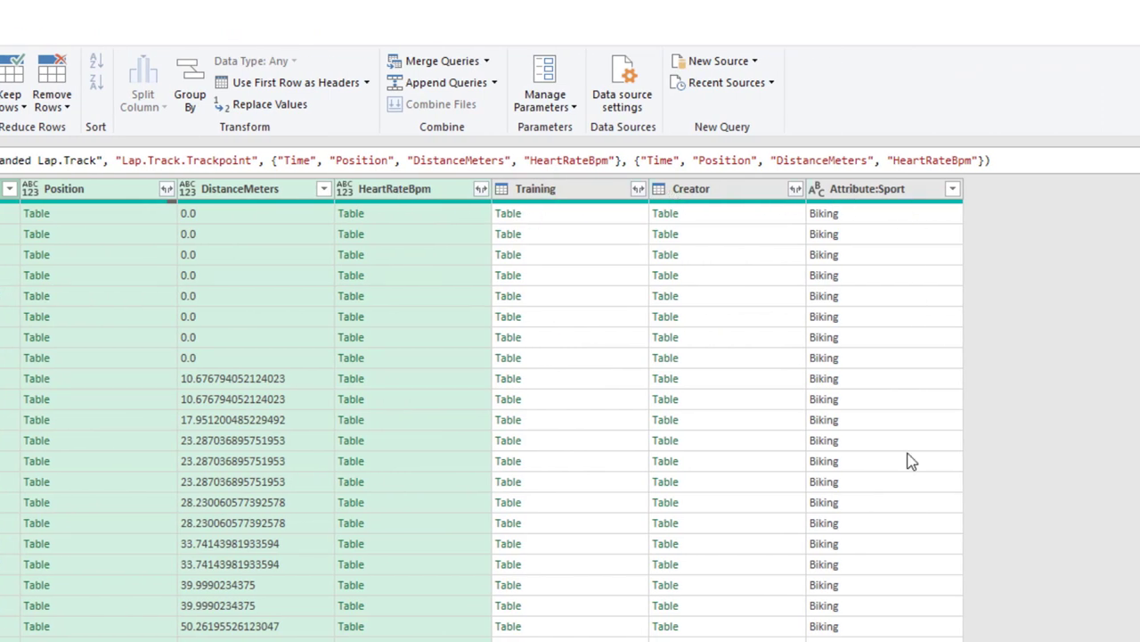
click(545, 193)
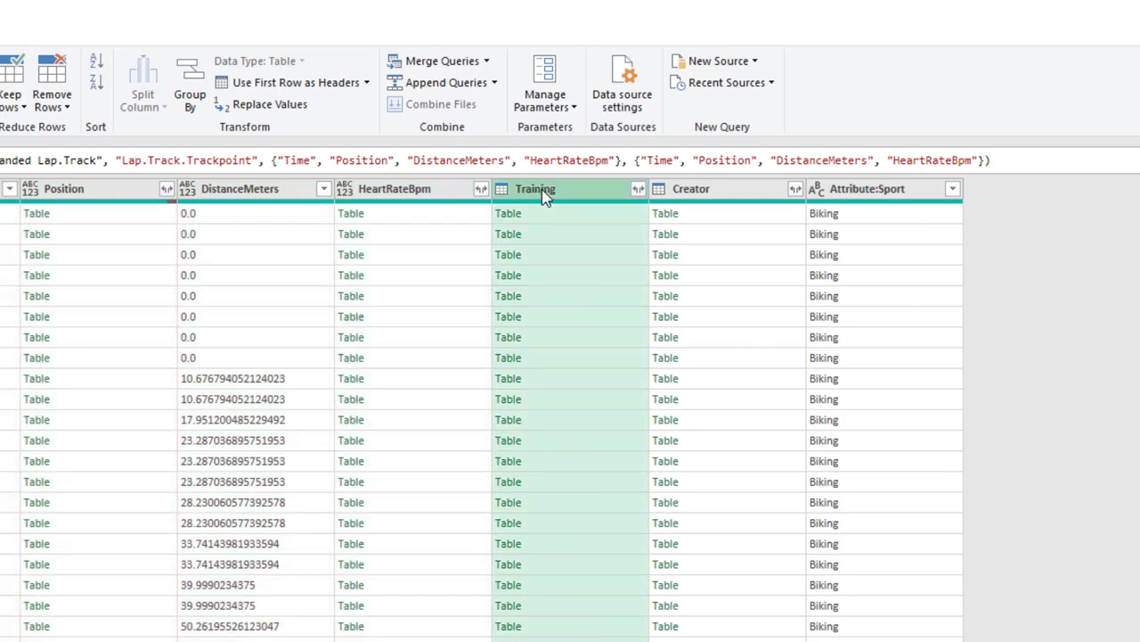
shift+click(877, 194)
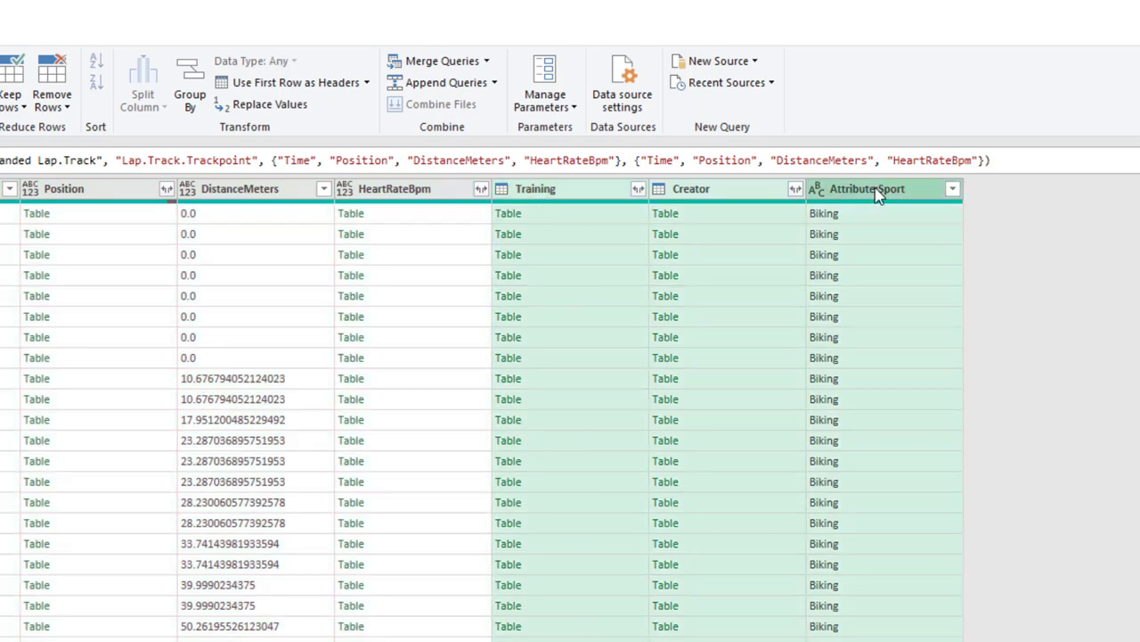
right_click(877, 194)
click(916, 228)
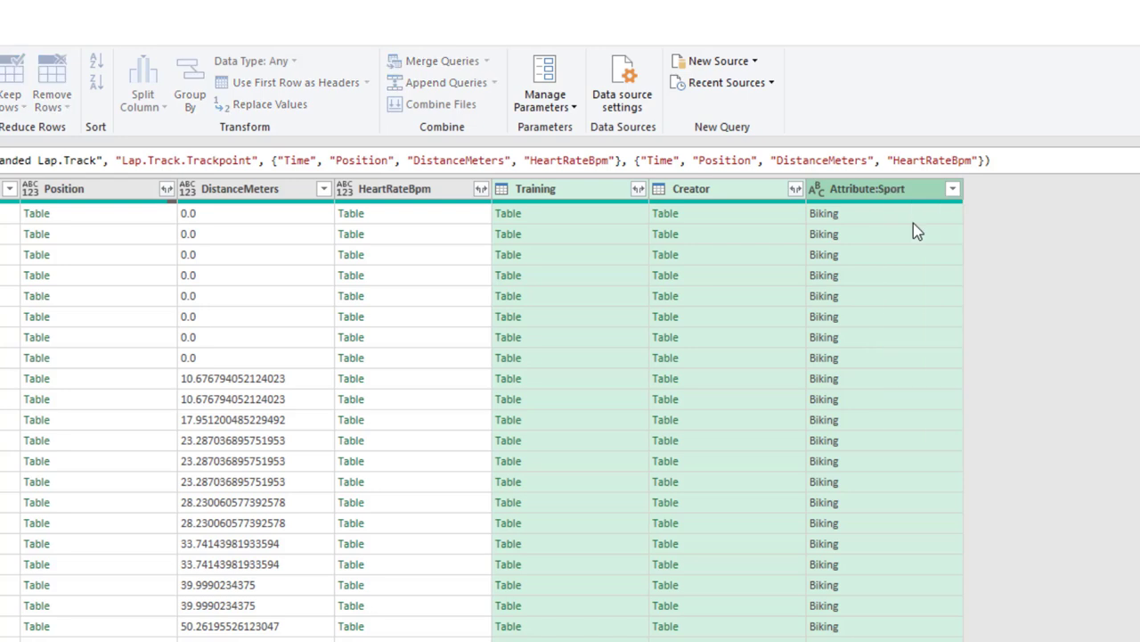
Step: Expand HeartRateBpm to its Value field and Position to LatitudeDegrees and LongitudeDegrees
click(480, 190)
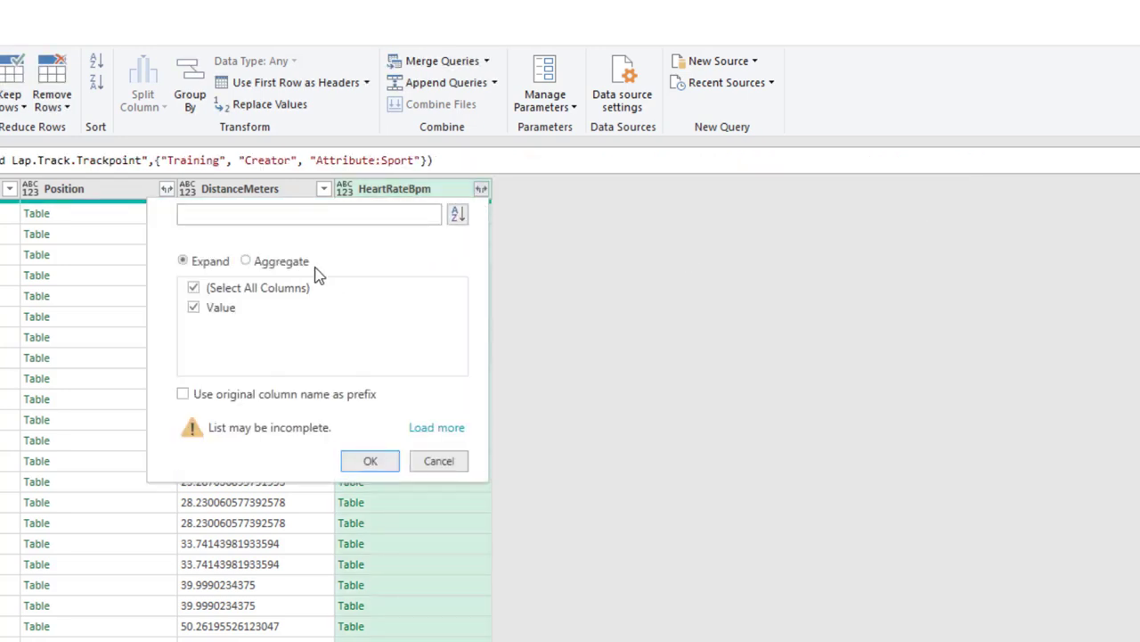
click(194, 289)
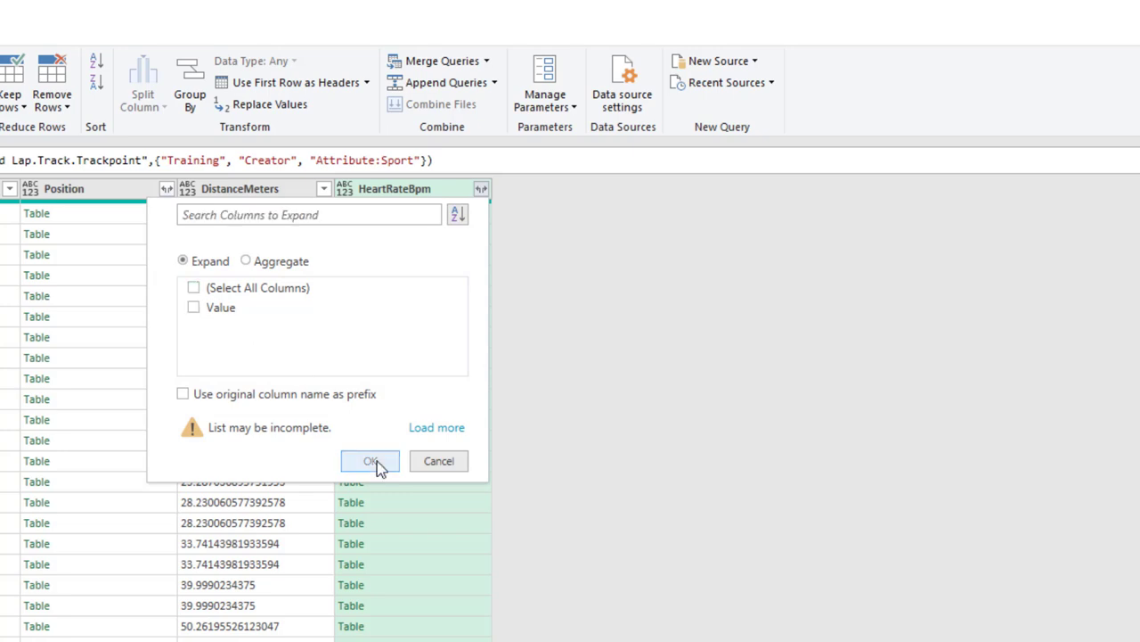
click(194, 307)
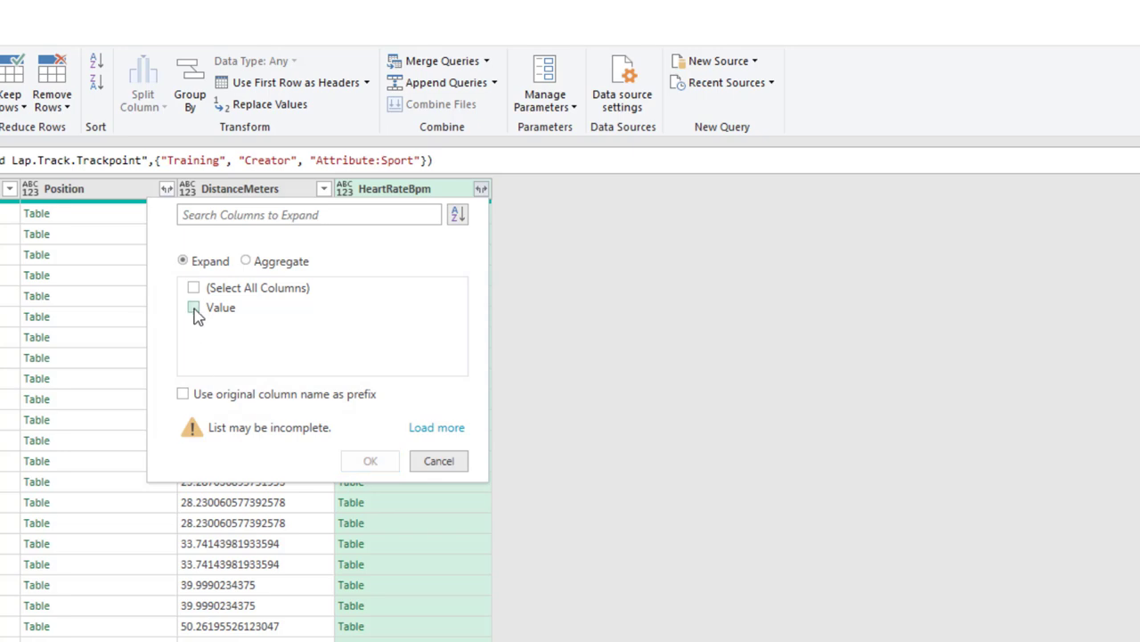
click(370, 462)
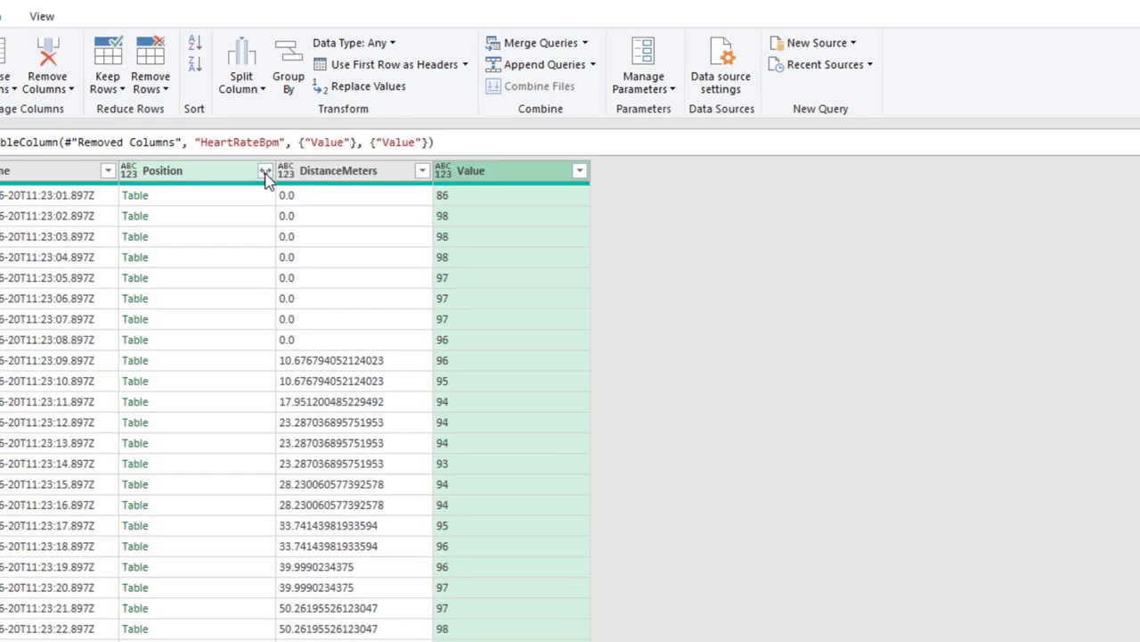
click(265, 172)
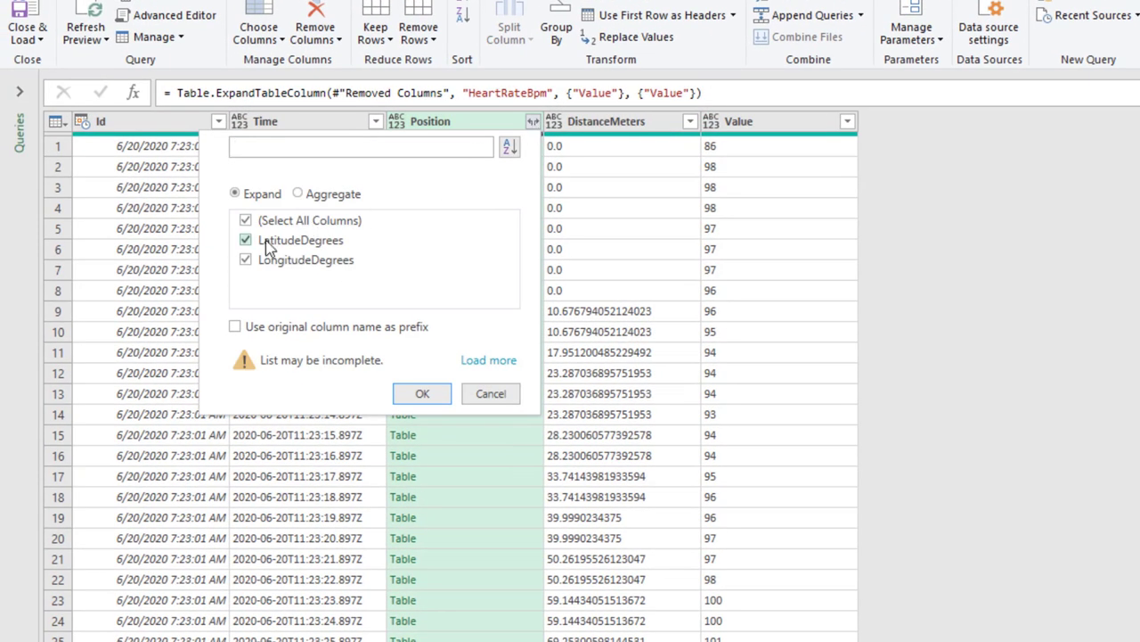
click(421, 395)
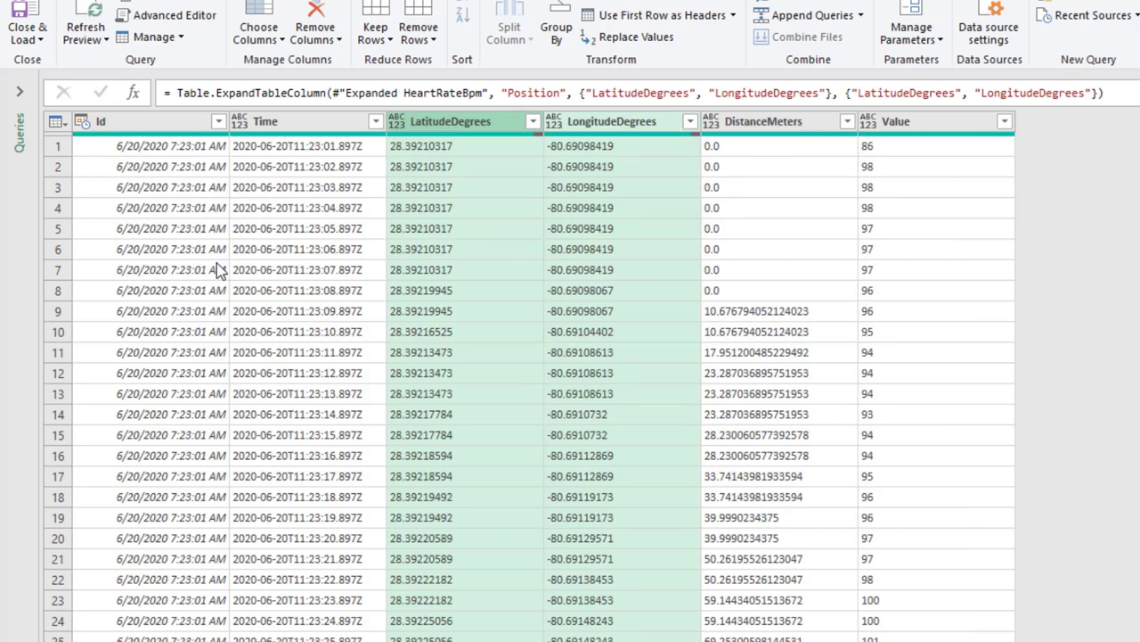
click(142, 127)
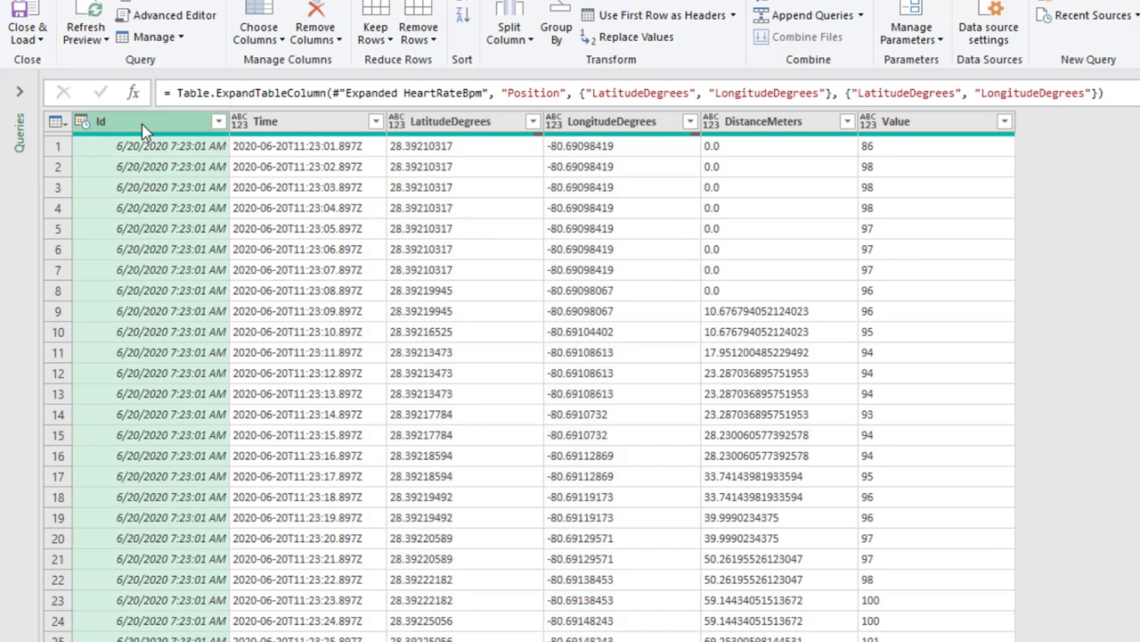
Step: Delete the Id column and set Time to Date/Time/Timezone
right_click(142, 129)
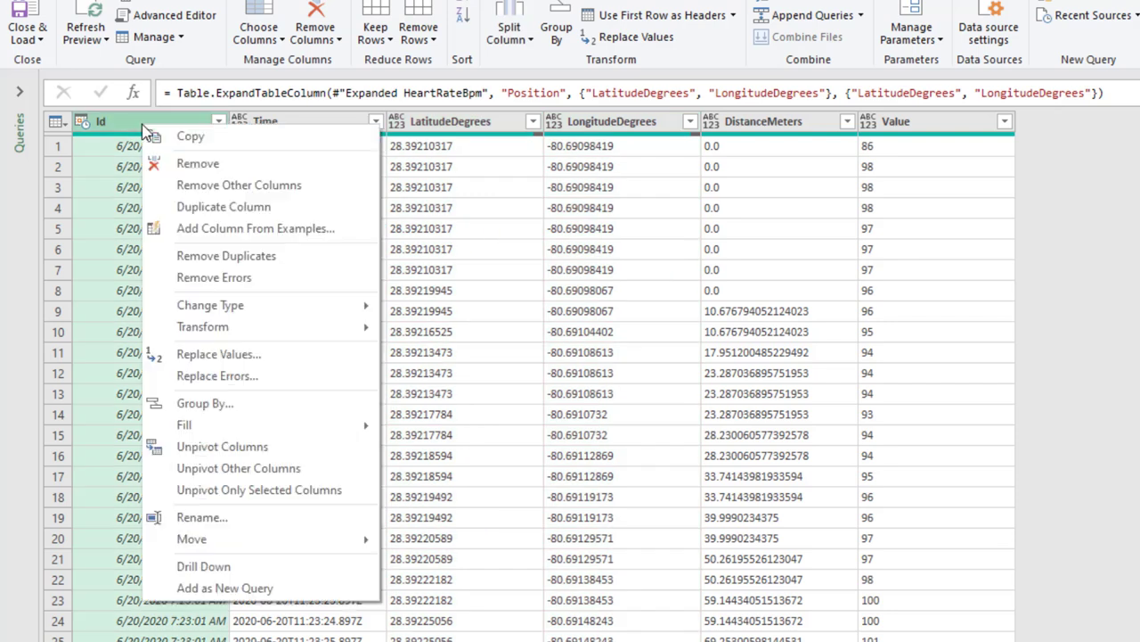
click(185, 166)
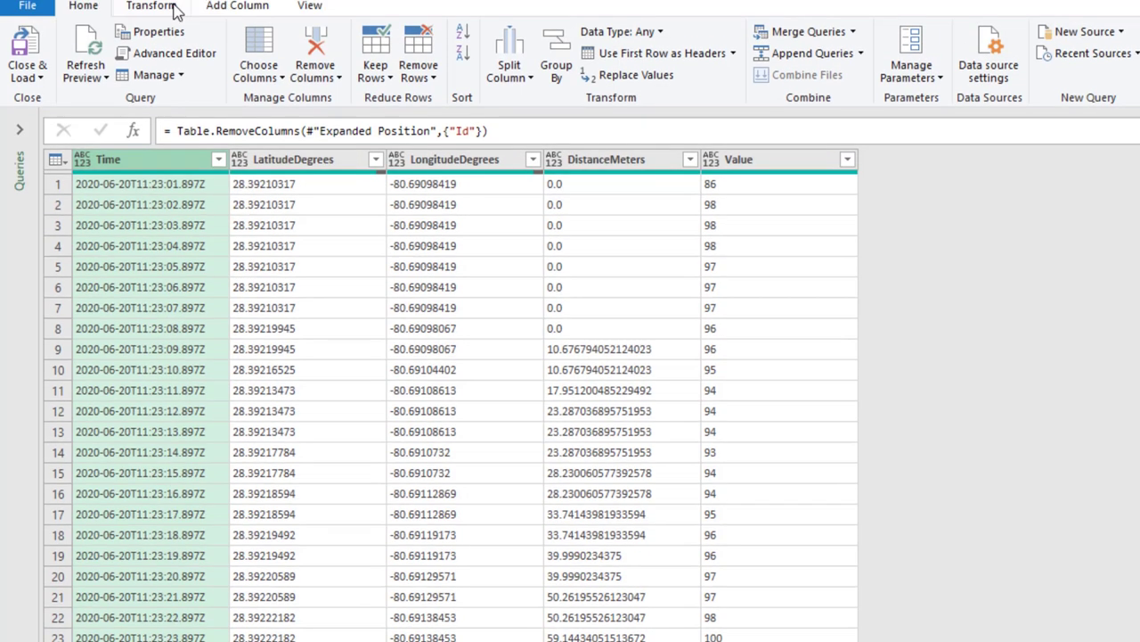
click(172, 6)
click(307, 33)
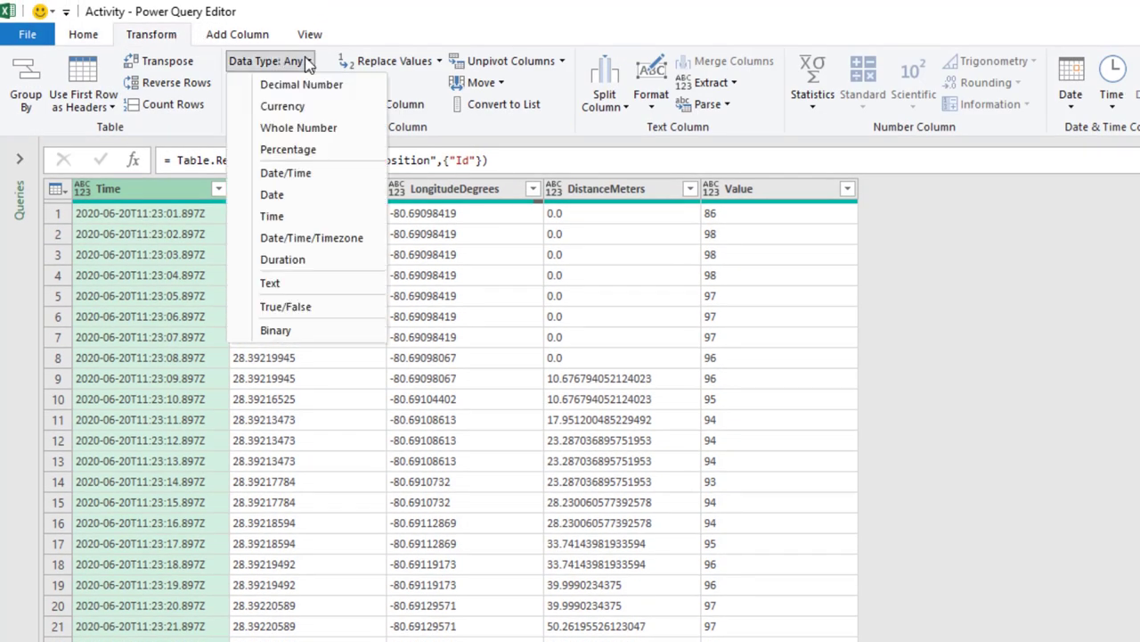
click(276, 217)
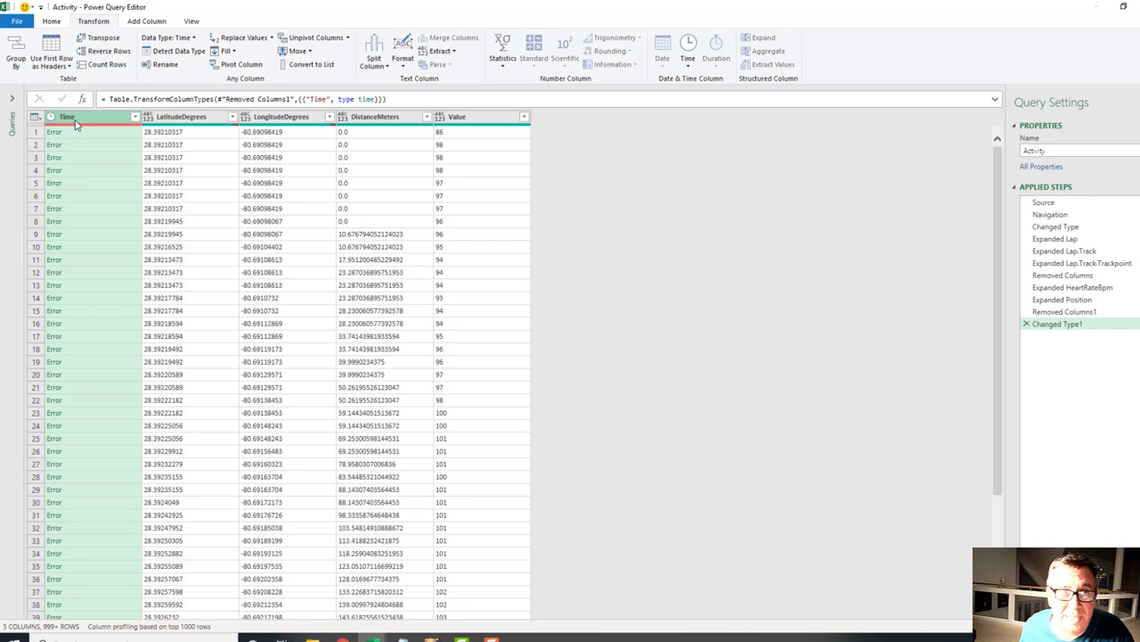
click(1026, 325)
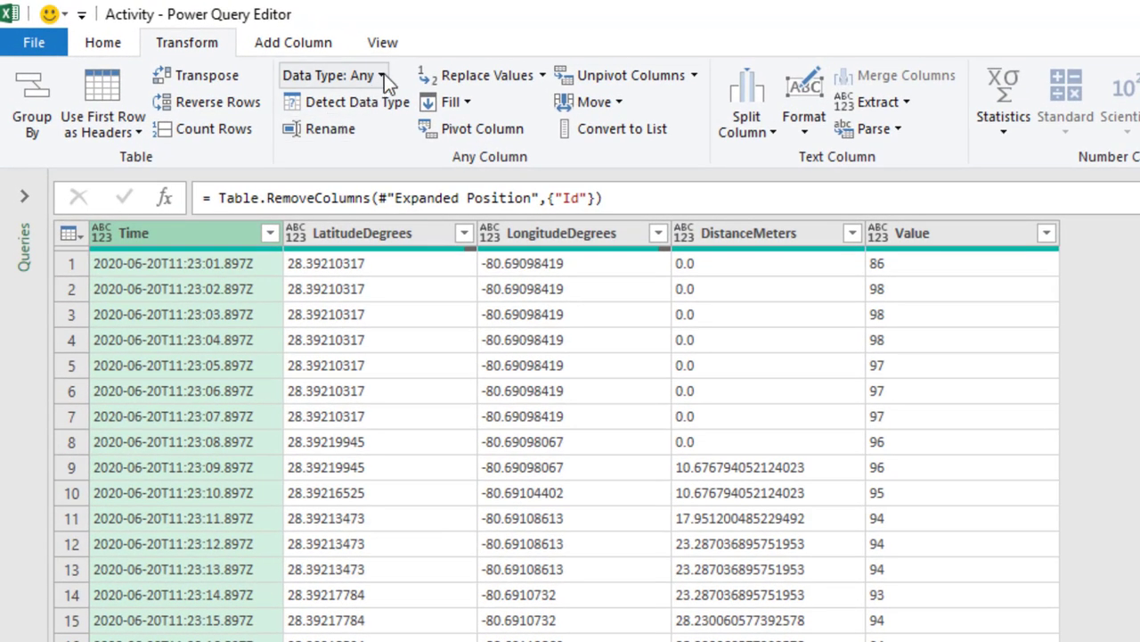
click(192, 38)
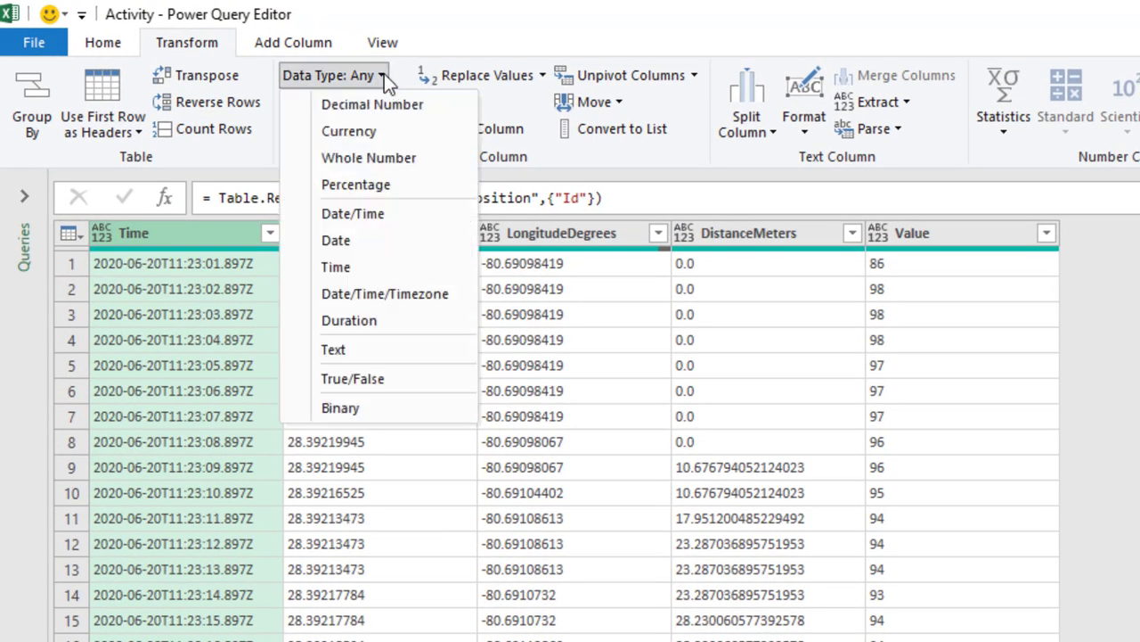
click(381, 294)
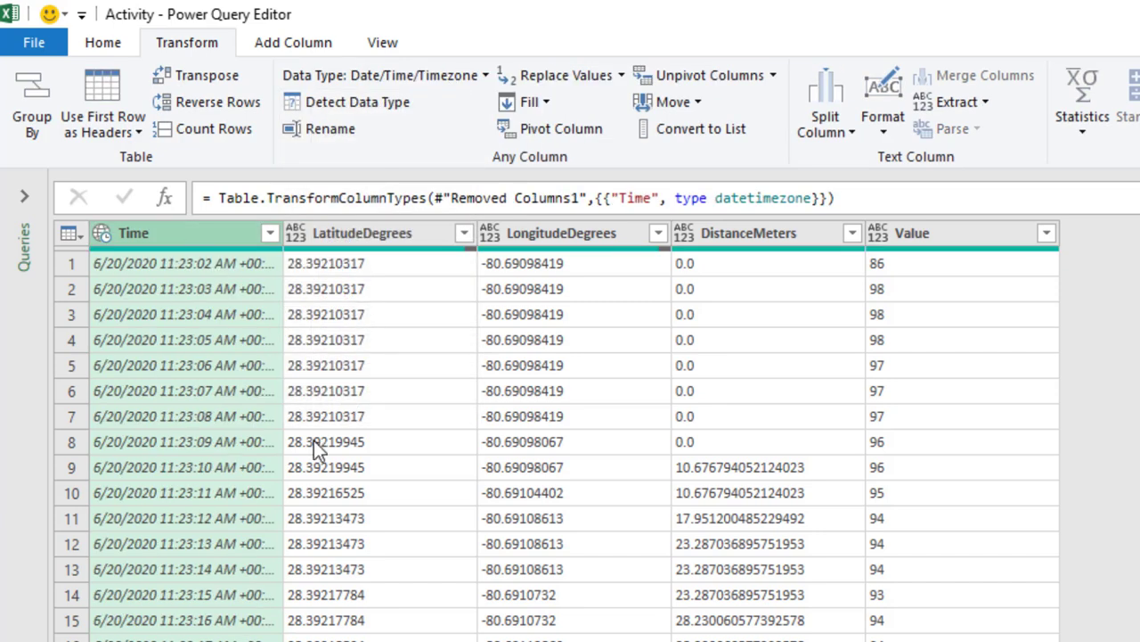
Step: Make LatitudeDegrees, LongitudeDegrees, DistanceMeters and Value Decimal Number columns
click(367, 239)
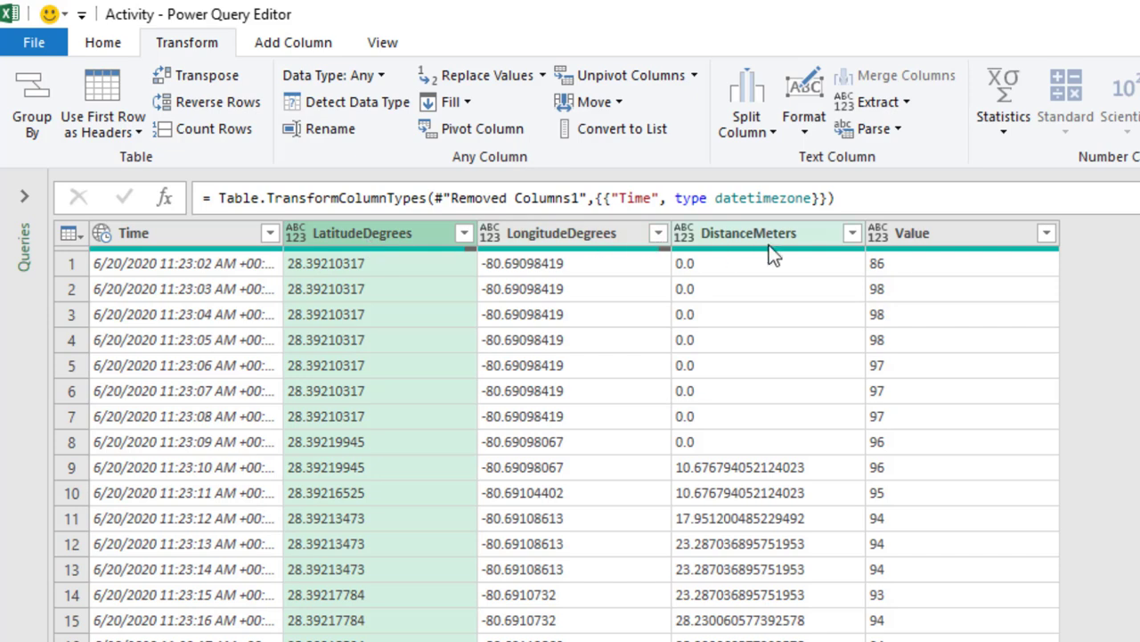
shift+click(907, 230)
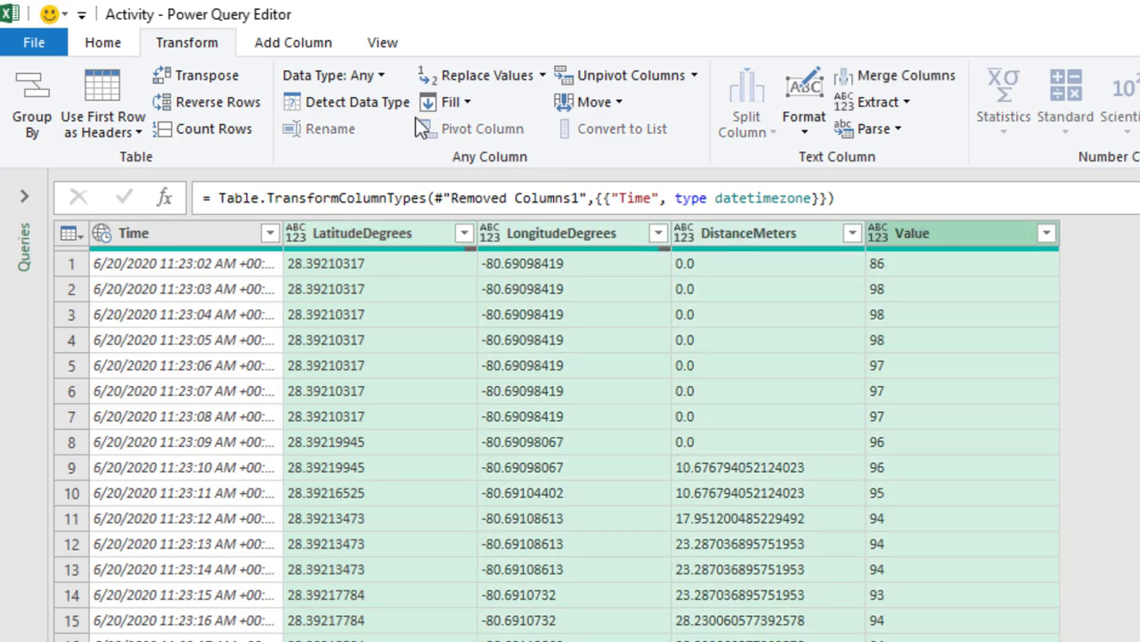
click(377, 74)
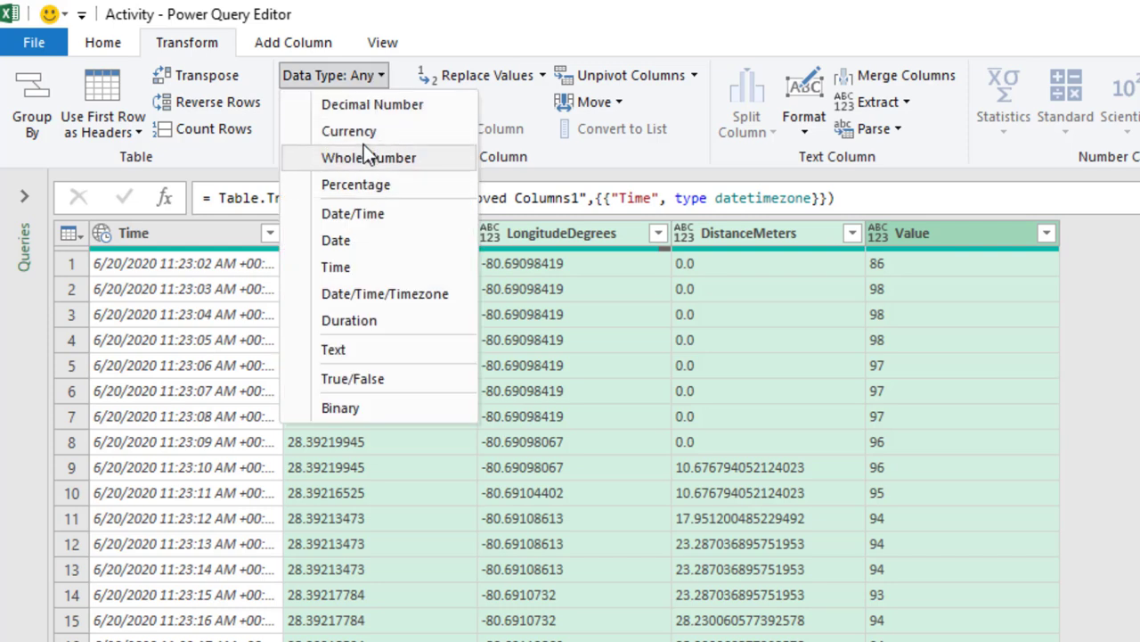
click(368, 111)
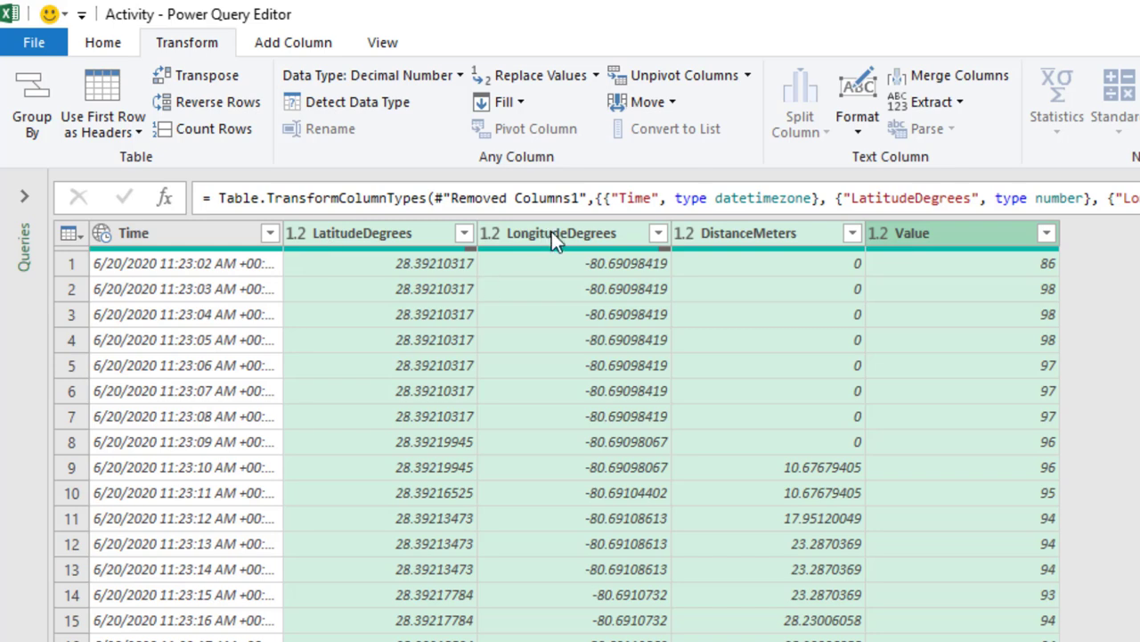
Step: Rename the Value column to BPM
click(967, 235)
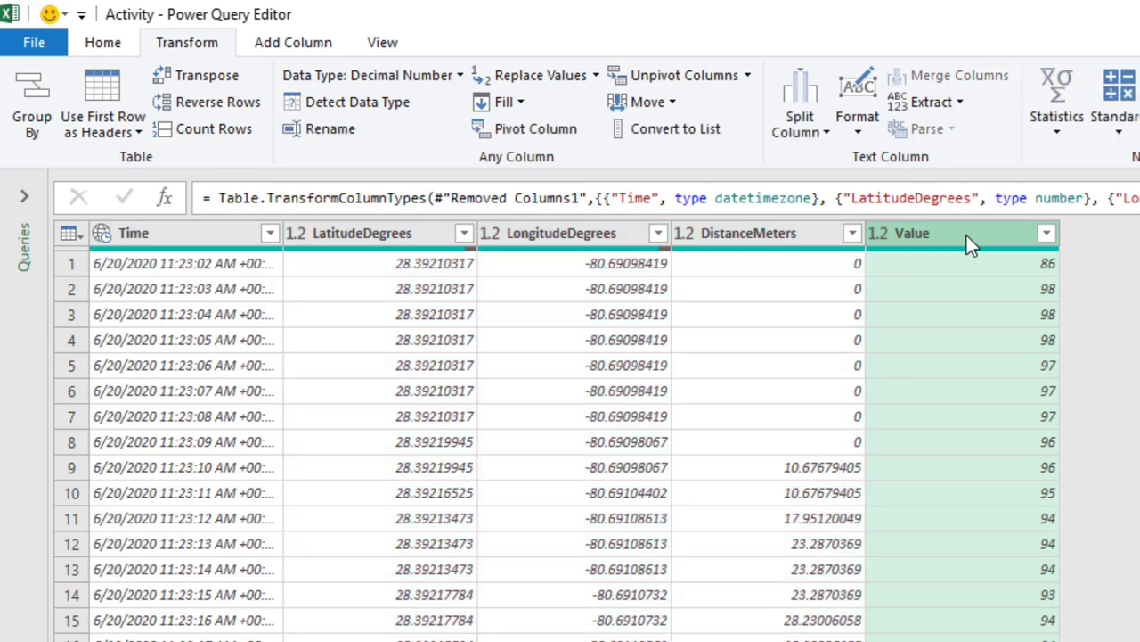
right_click(966, 236)
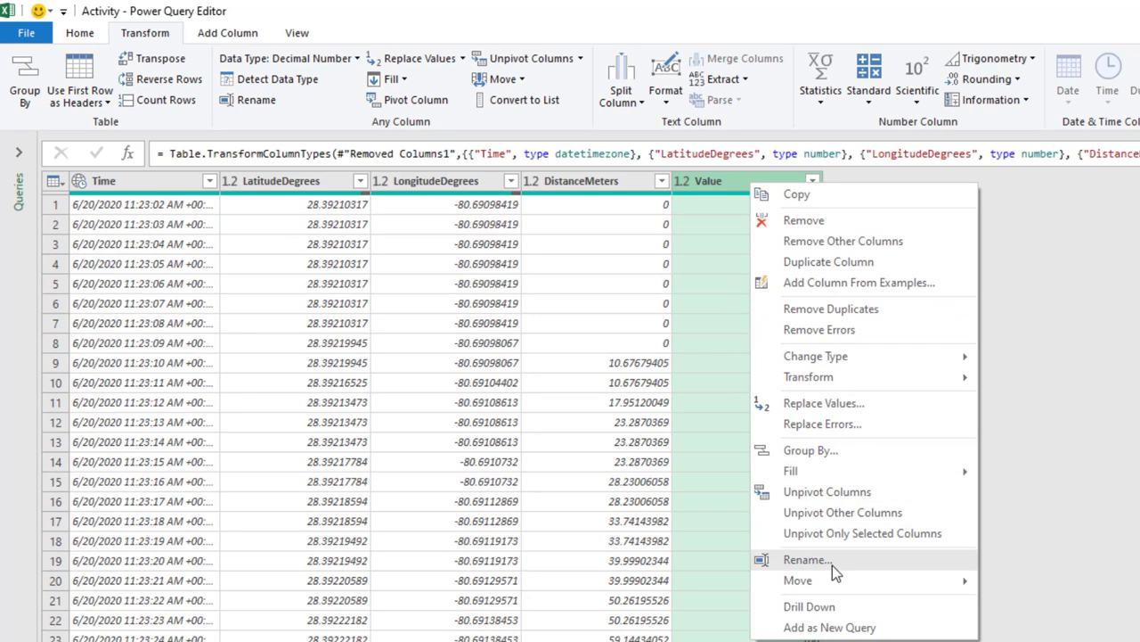
click(1063, 641)
text(B)
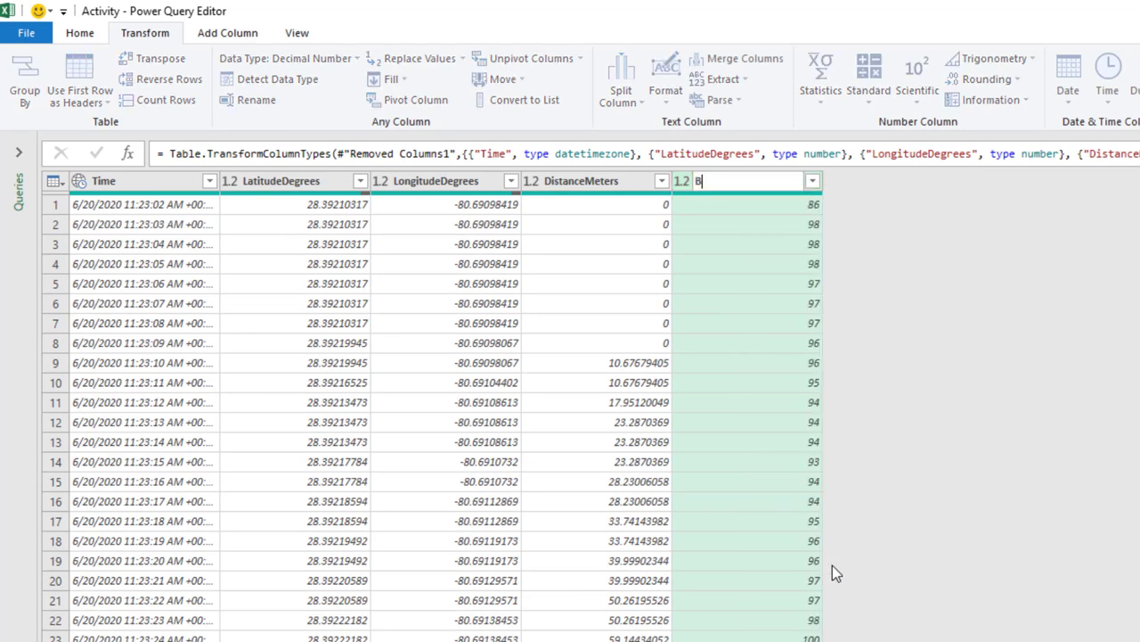
text(PM)
key(Return)
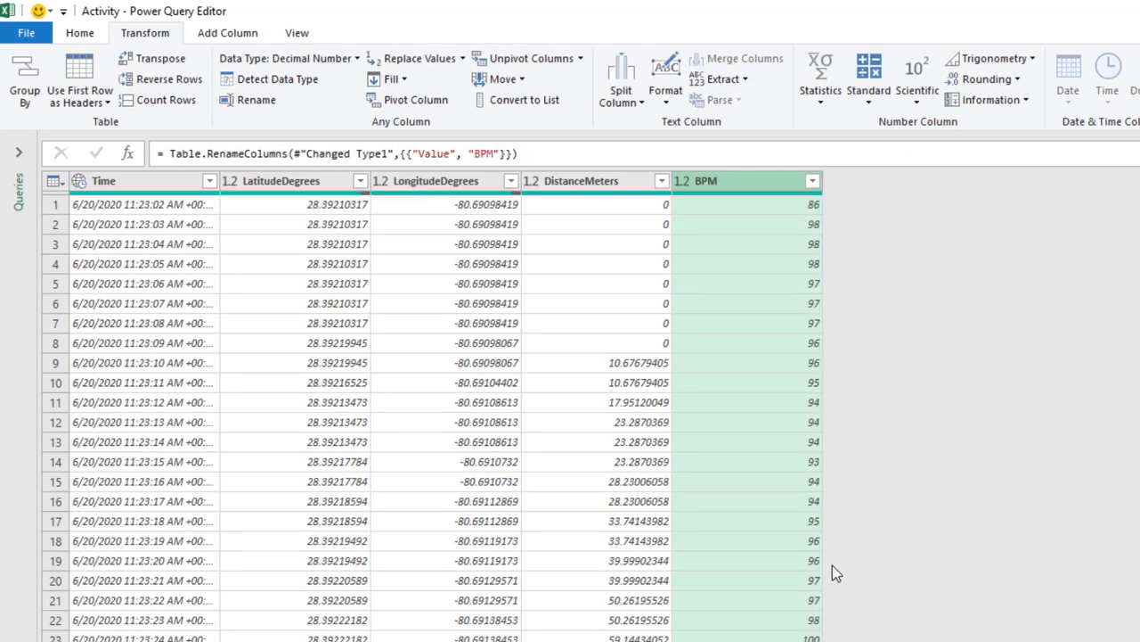
Step: Rename LongitudeDegrees to Longitude and LatitudeDegrees to Latitude
click(448, 186)
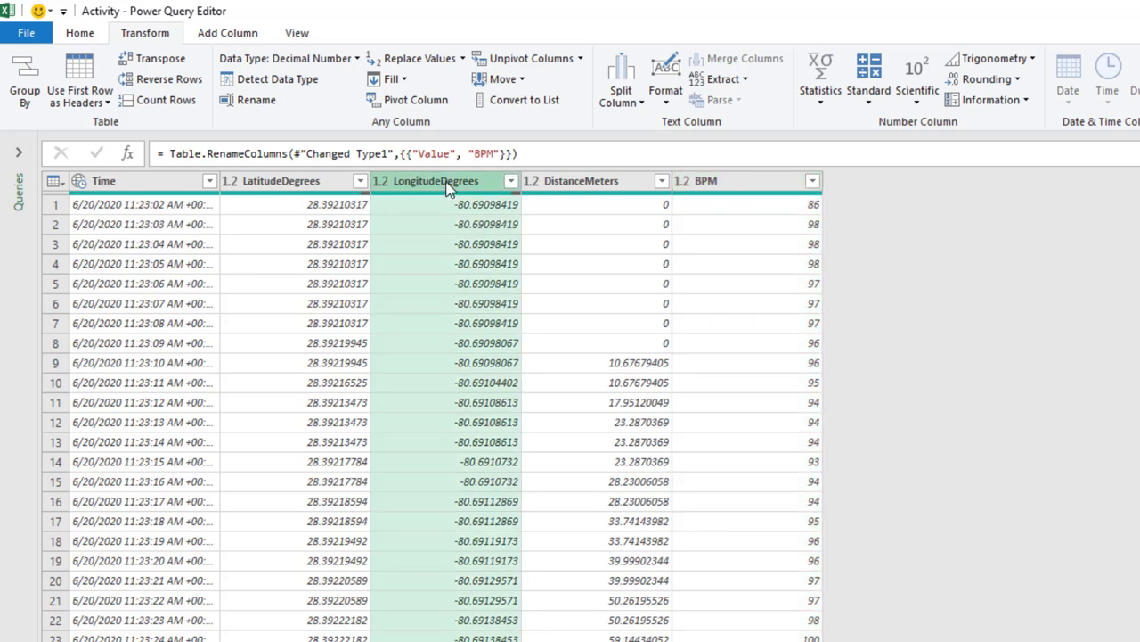
right_click(448, 185)
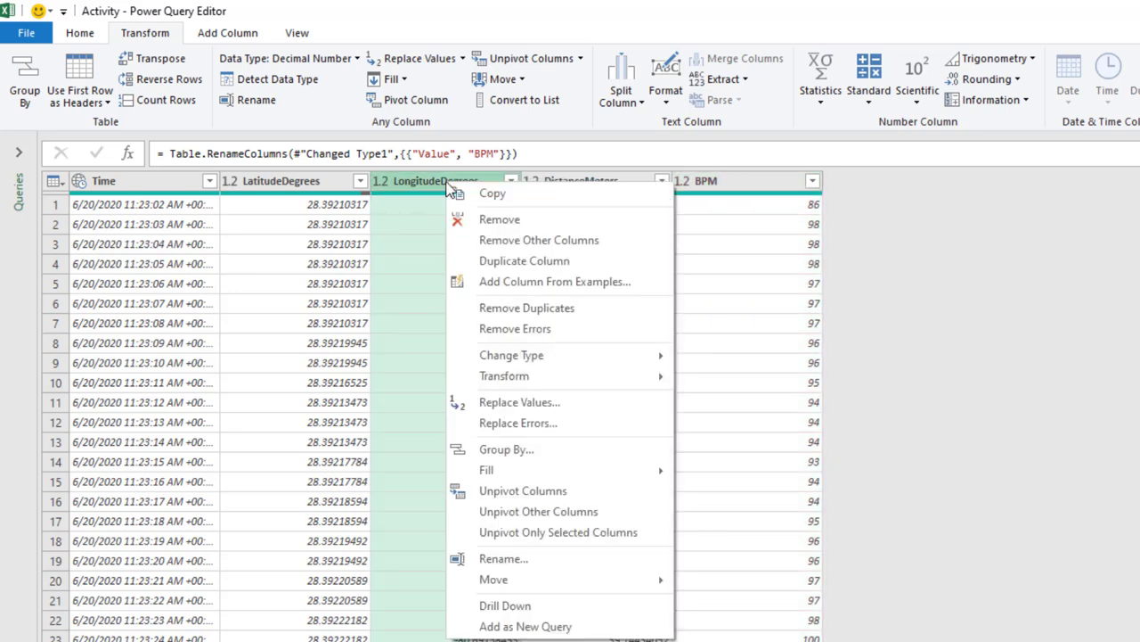
click(504, 558)
key(End)
key(BackSpace)
key(BackSpace)
key(BackSpace)
key(BackSpace)
key(BackSpace)
key(BackSpace)
key(BackSpace)
key(Return)
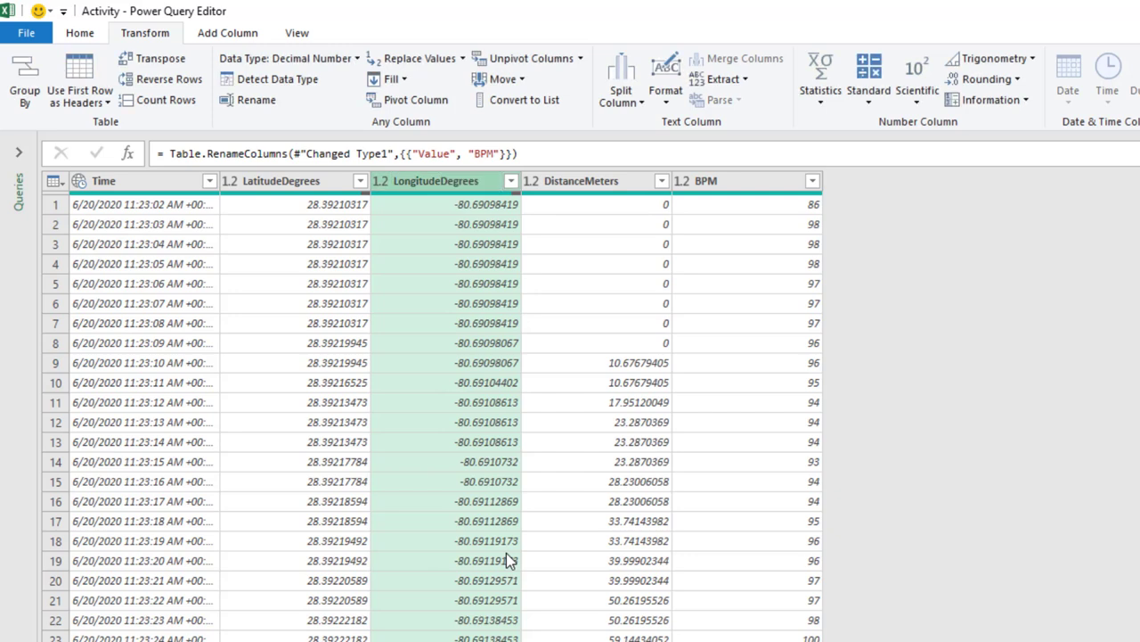
click(291, 189)
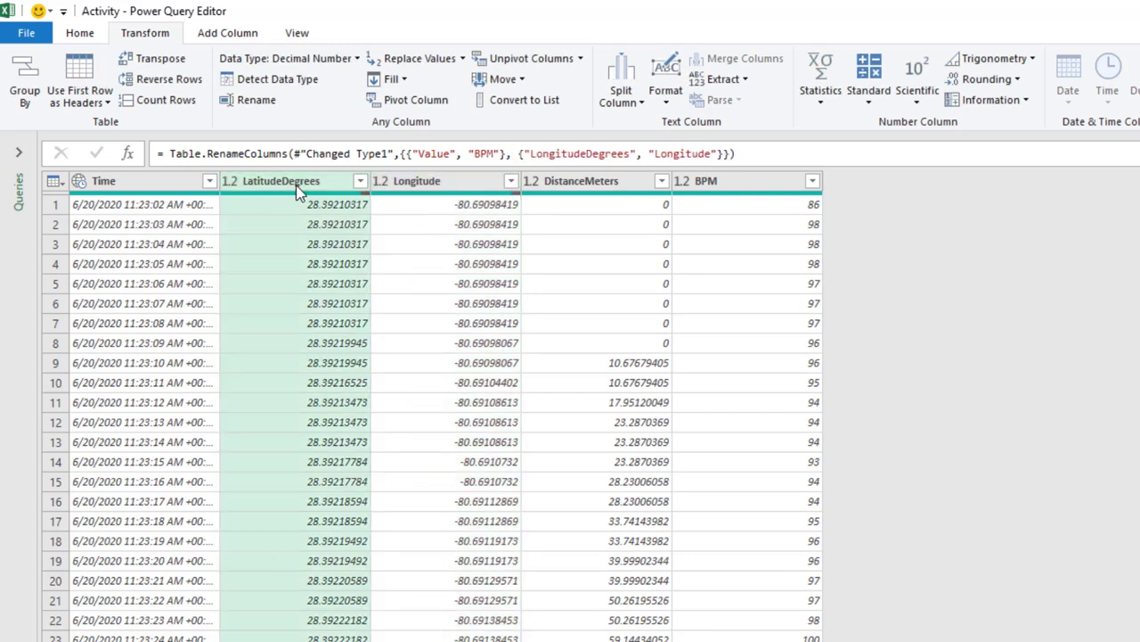
right_click(294, 187)
click(355, 567)
key(End)
key(BackSpace)
key(BackSpace)
key(BackSpace)
key(BackSpace)
key(BackSpace)
key(BackSpace)
key(BackSpace)
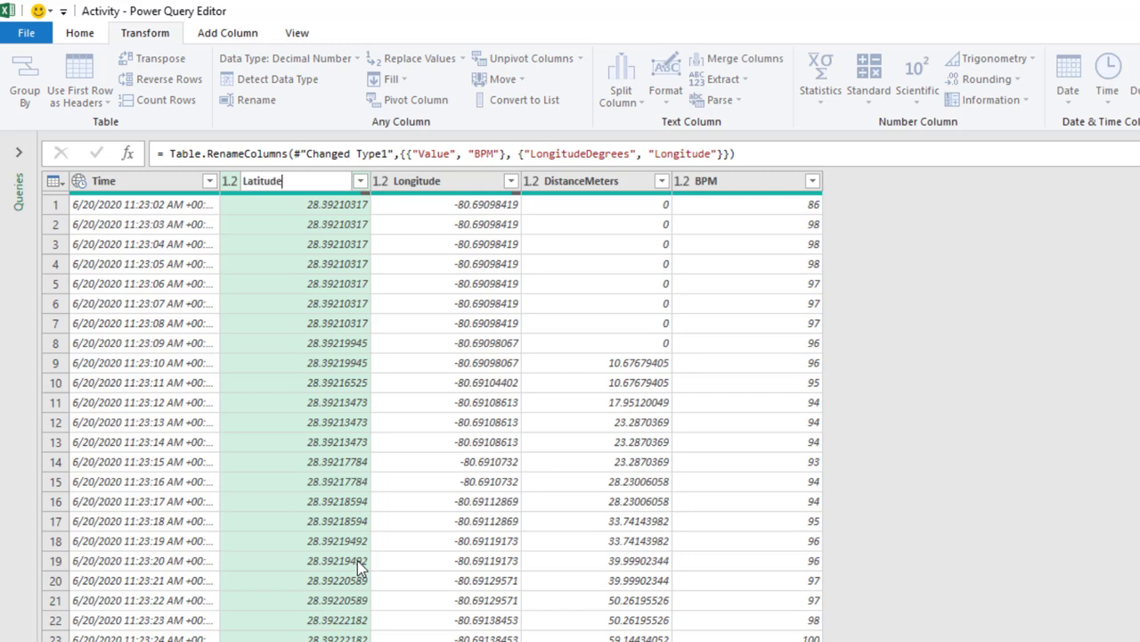
key(Return)
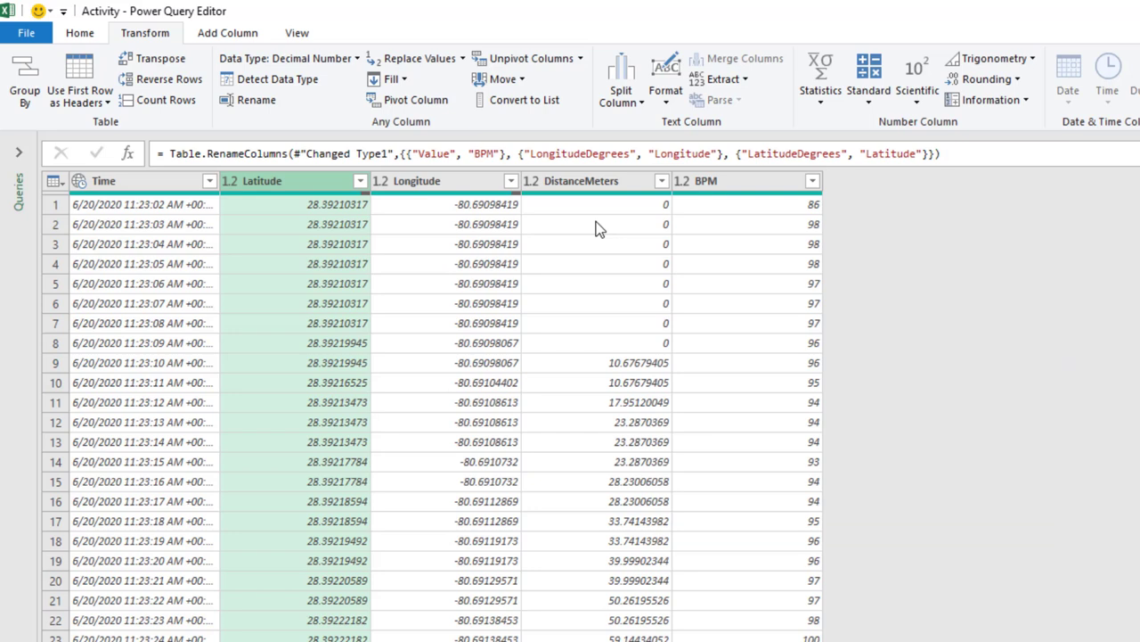
click(89, 34)
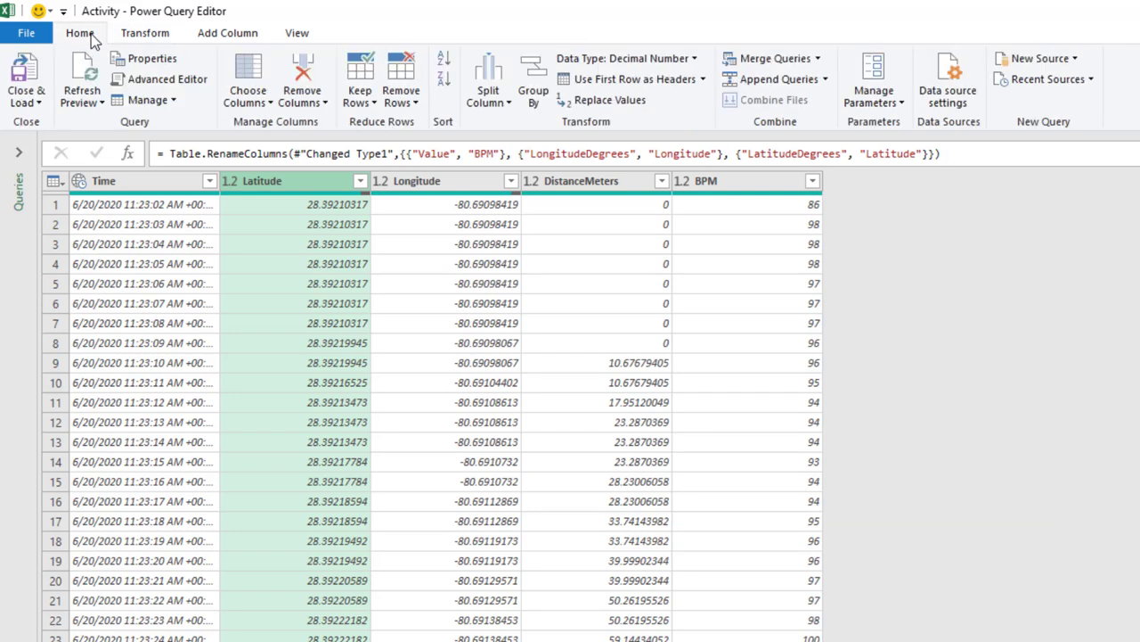
Step: Close & Load the Activity query, then add an MPH header in F1
click(36, 73)
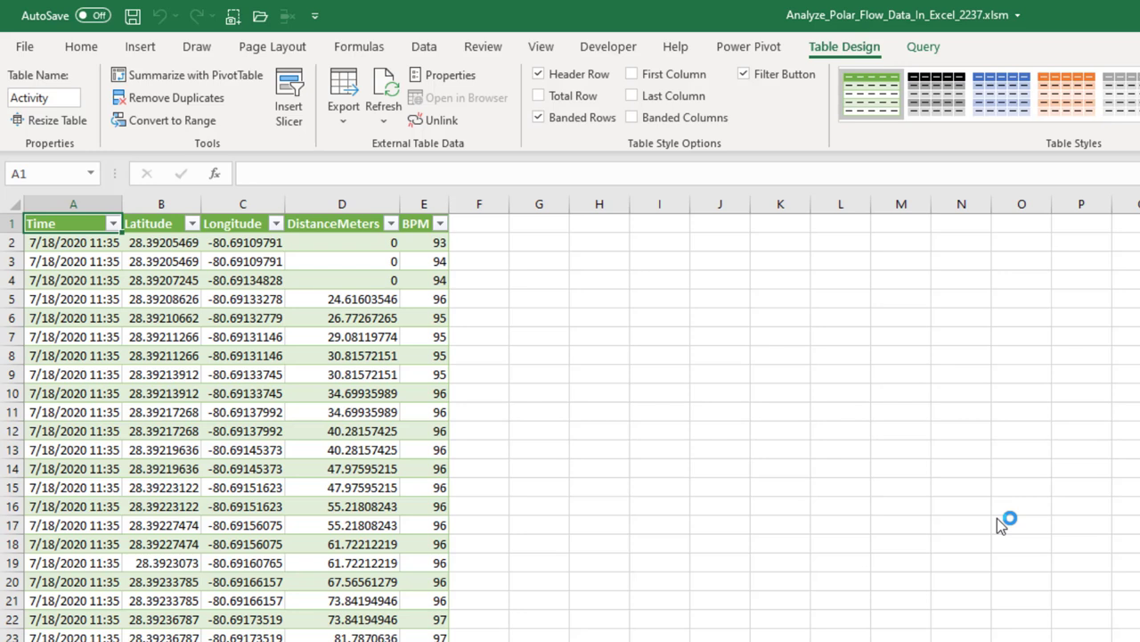
click(497, 227)
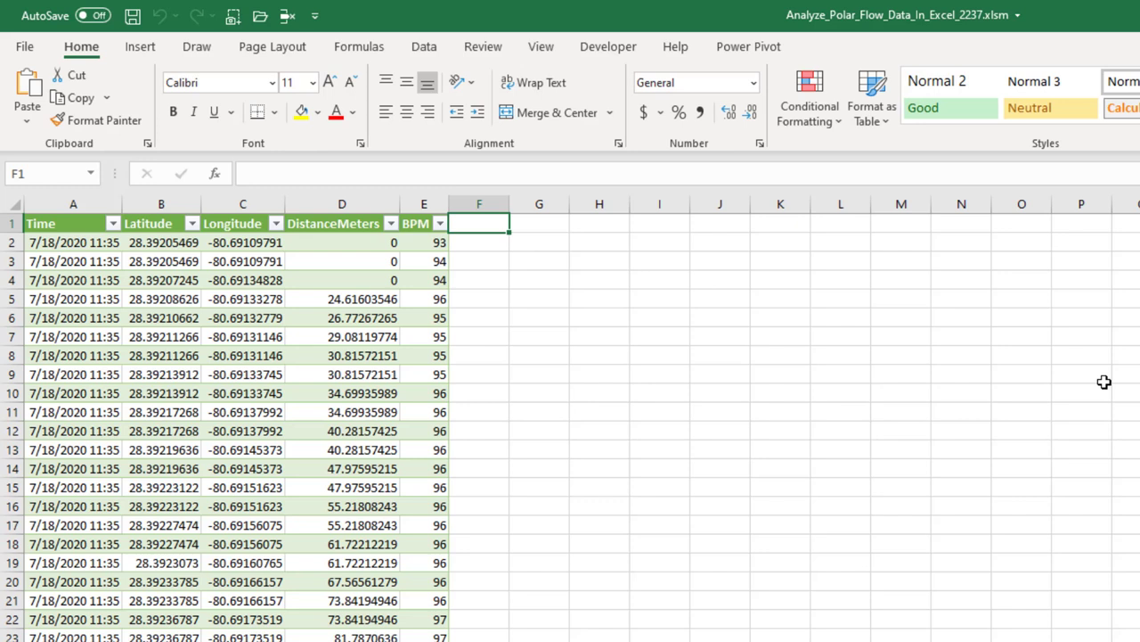
text(MPH)
key(Return)
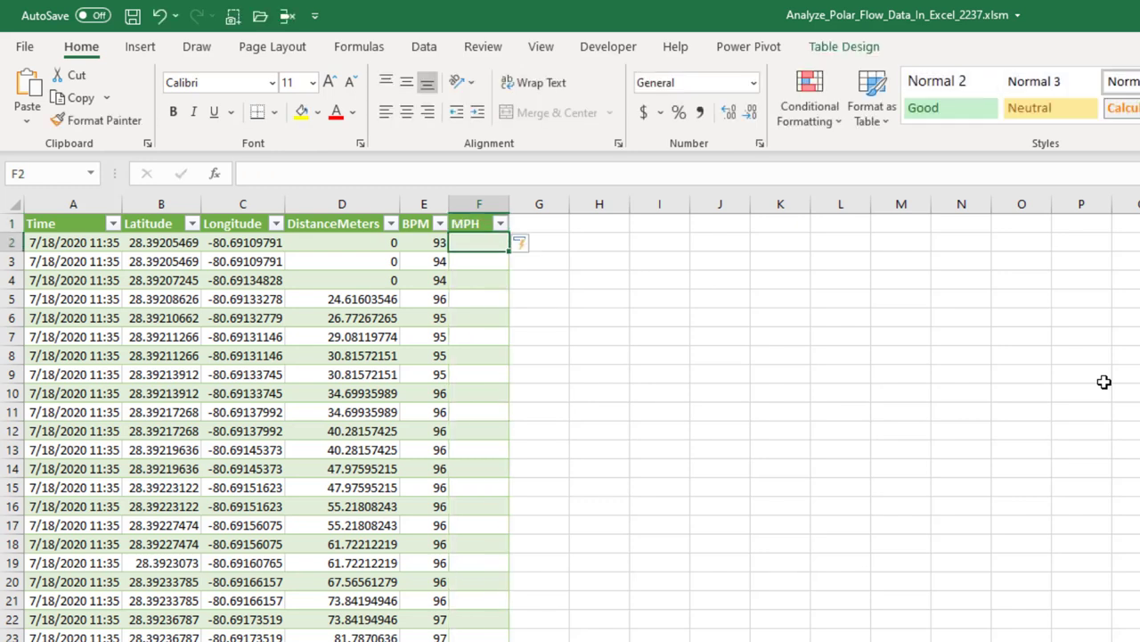
click(114, 201)
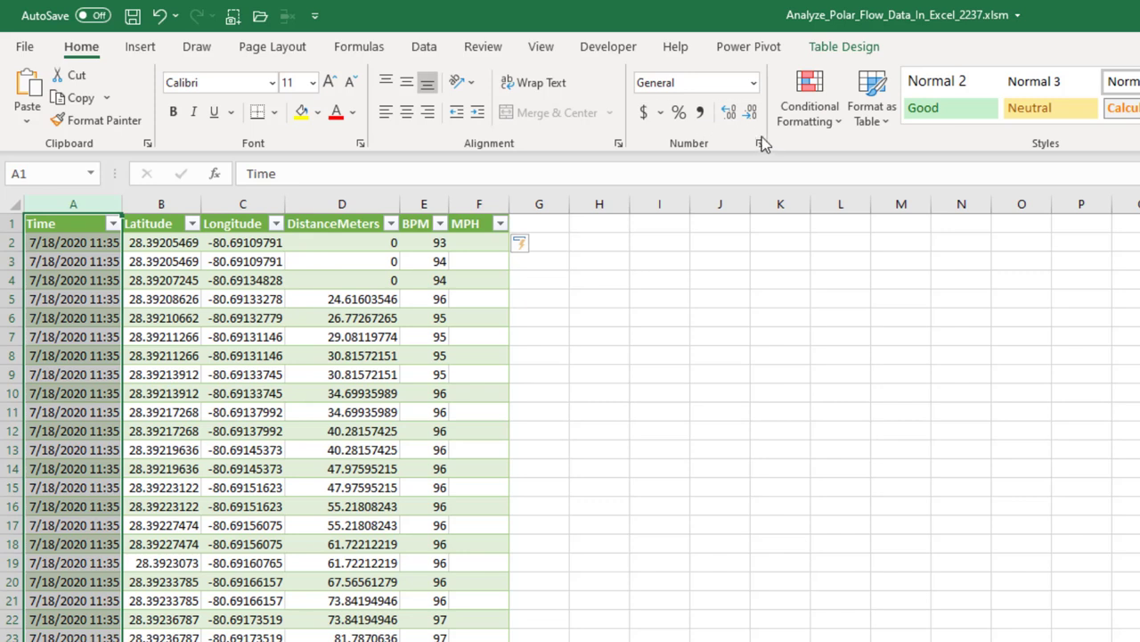
Step: Apply the custom h:mm:ss number format to column A
click(759, 143)
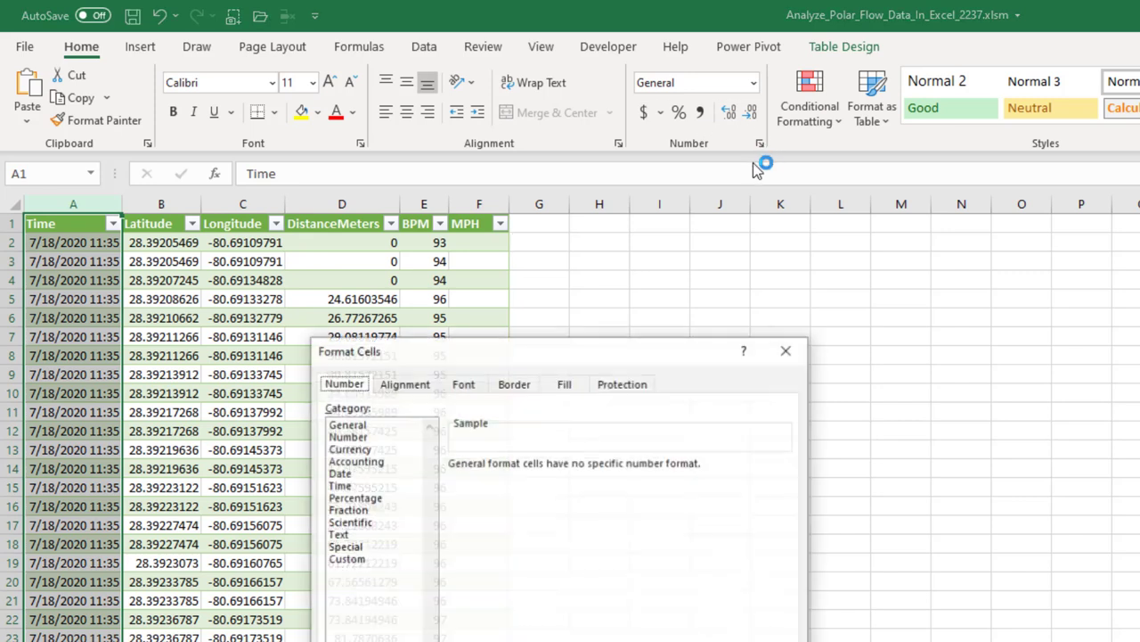
click(354, 556)
text(h:mm)
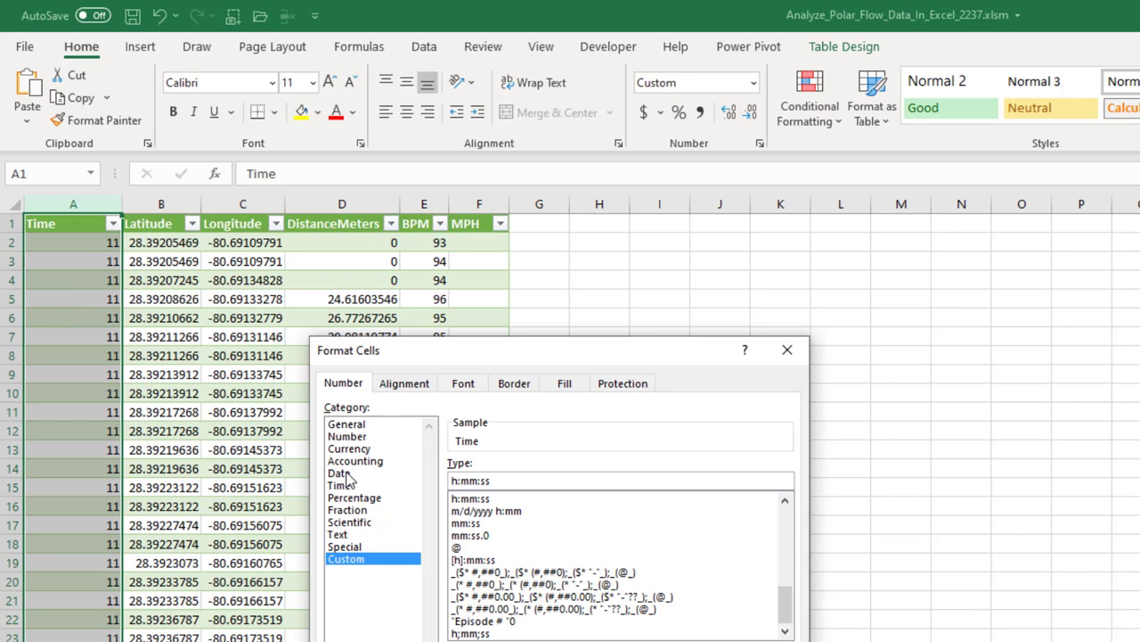
text(:ss)
key(Return)
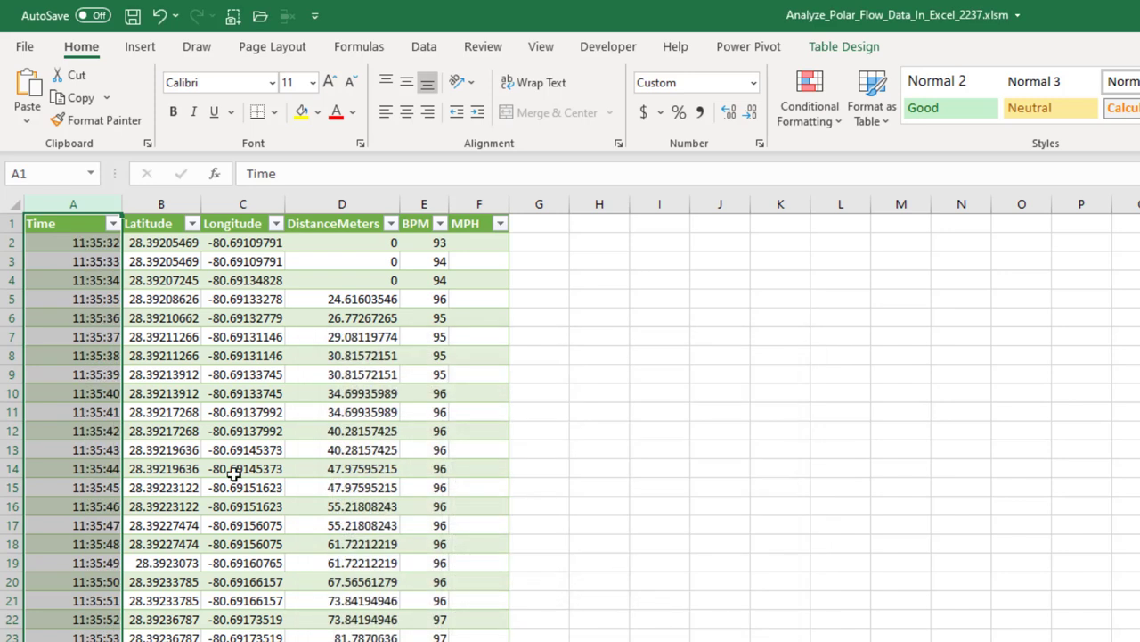
Step: Check the time values down column A and the distance in D12
click(103, 260)
click(105, 279)
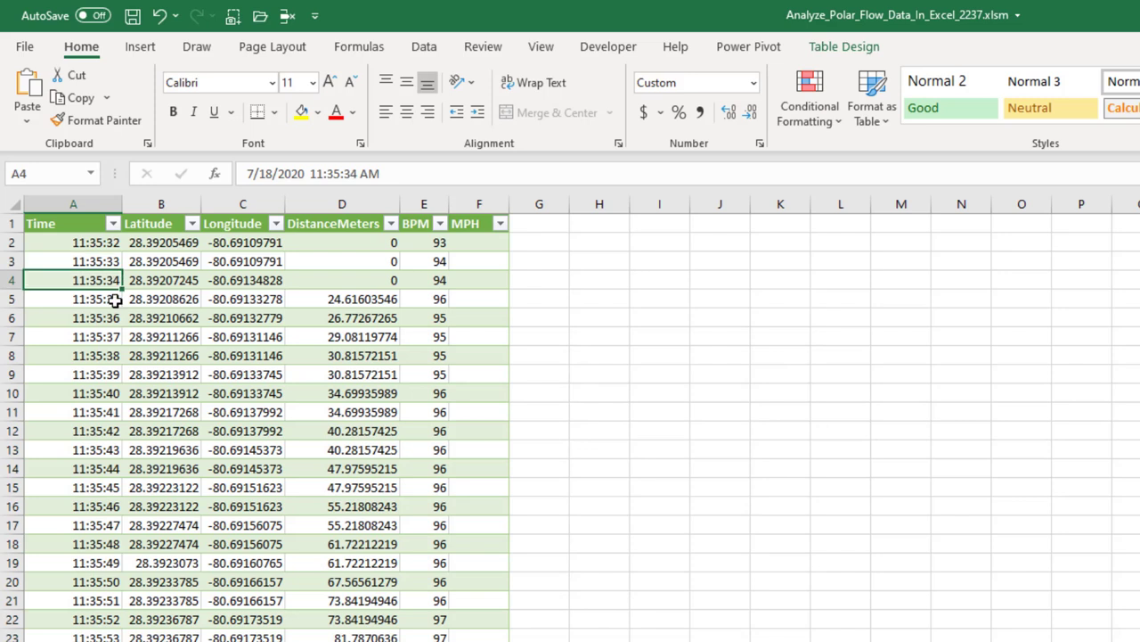
click(107, 301)
click(104, 321)
click(104, 339)
click(104, 356)
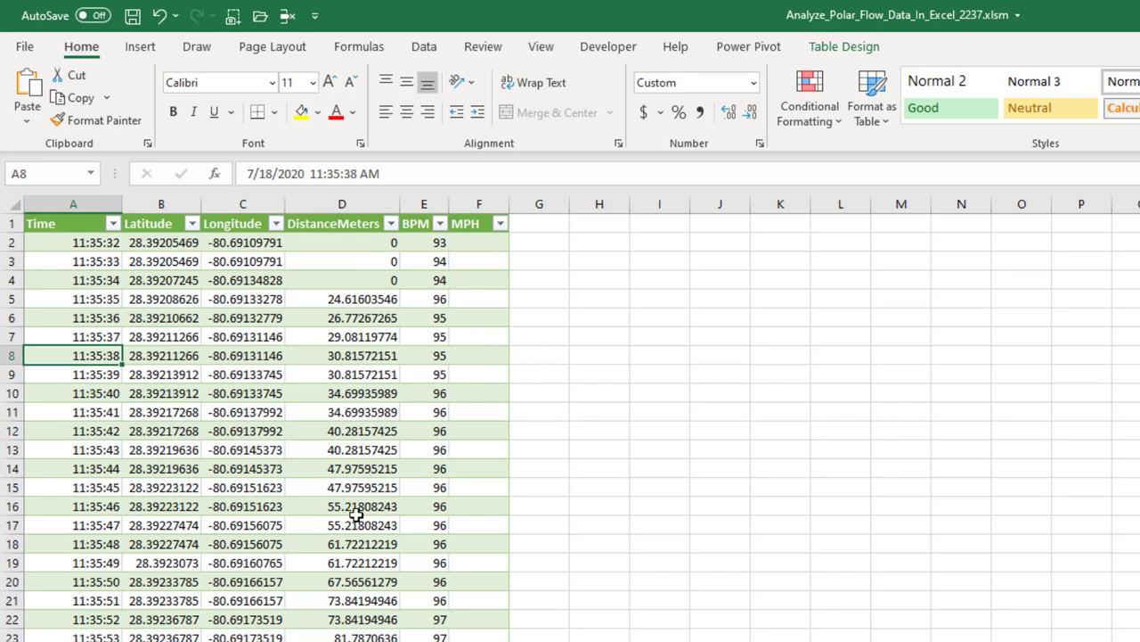
click(344, 433)
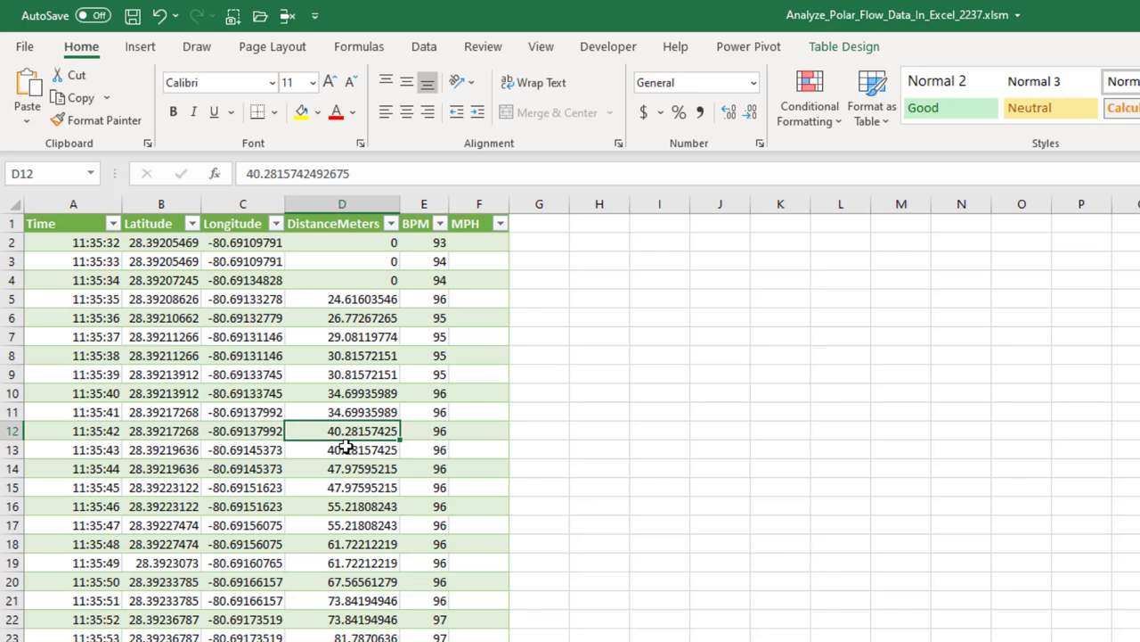
drag(479, 242, 481, 410)
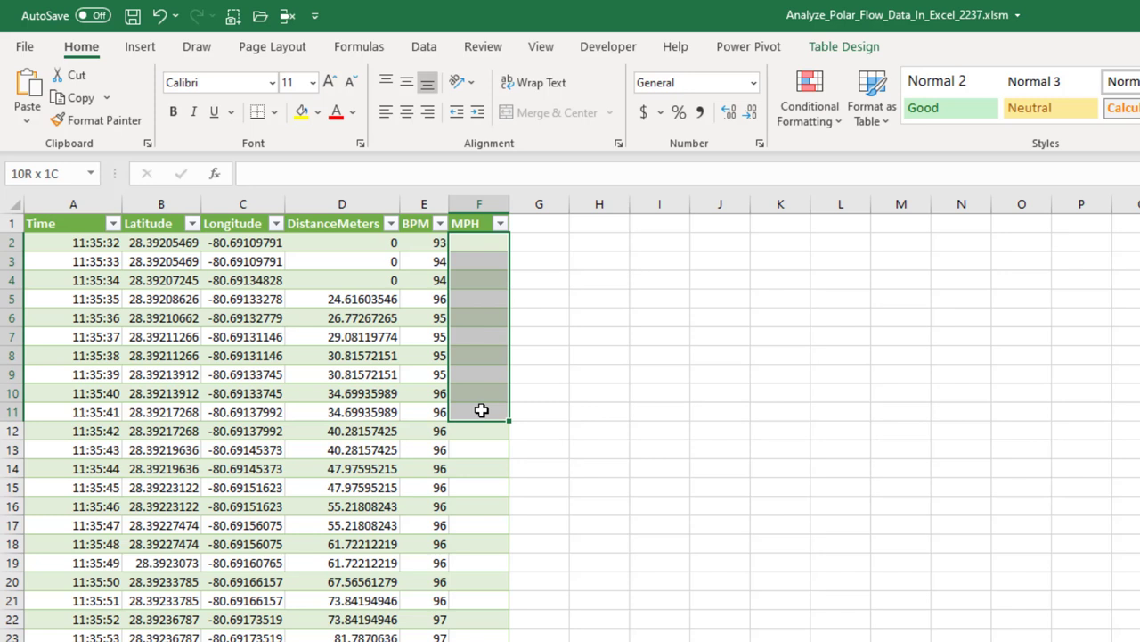
Step: Fill MPH cells F2 through F11 with 0
drag(482, 410, 484, 410)
text(0)
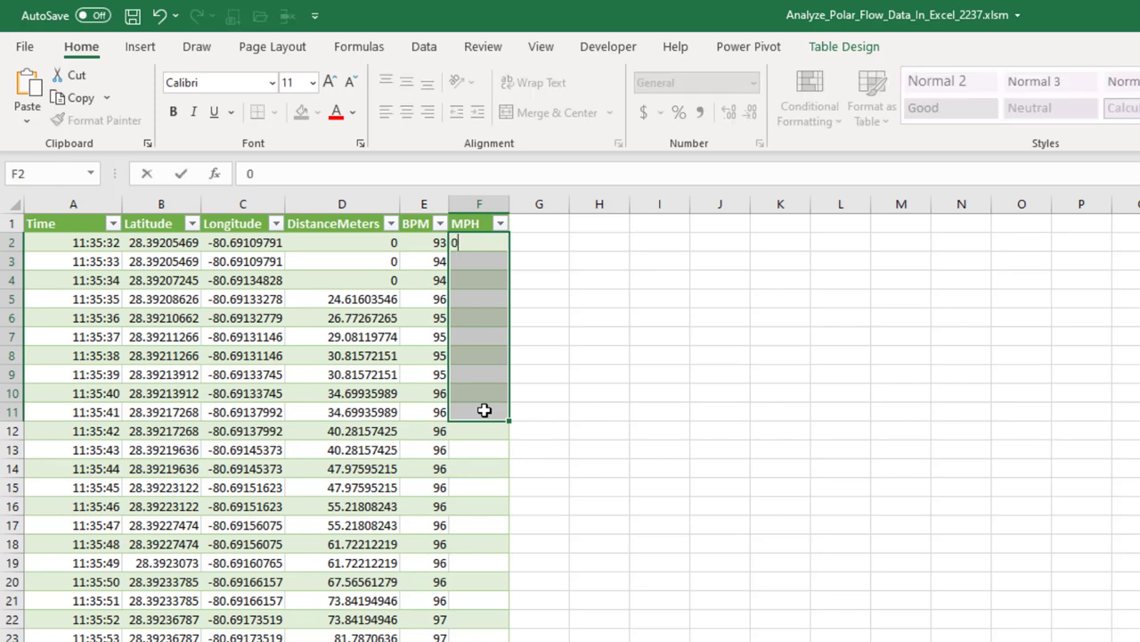
key(ctrl+Return)
Step: Enter =(D12-D2)*0.223741454 in F12 and fill it down the MPH column
click(492, 430)
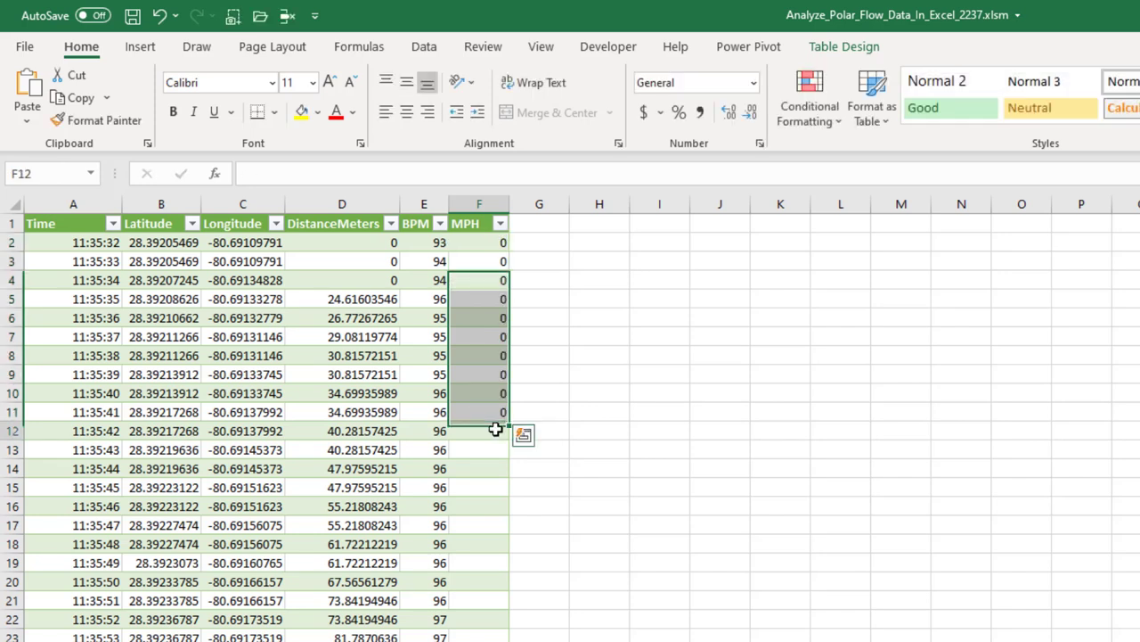
text(=()
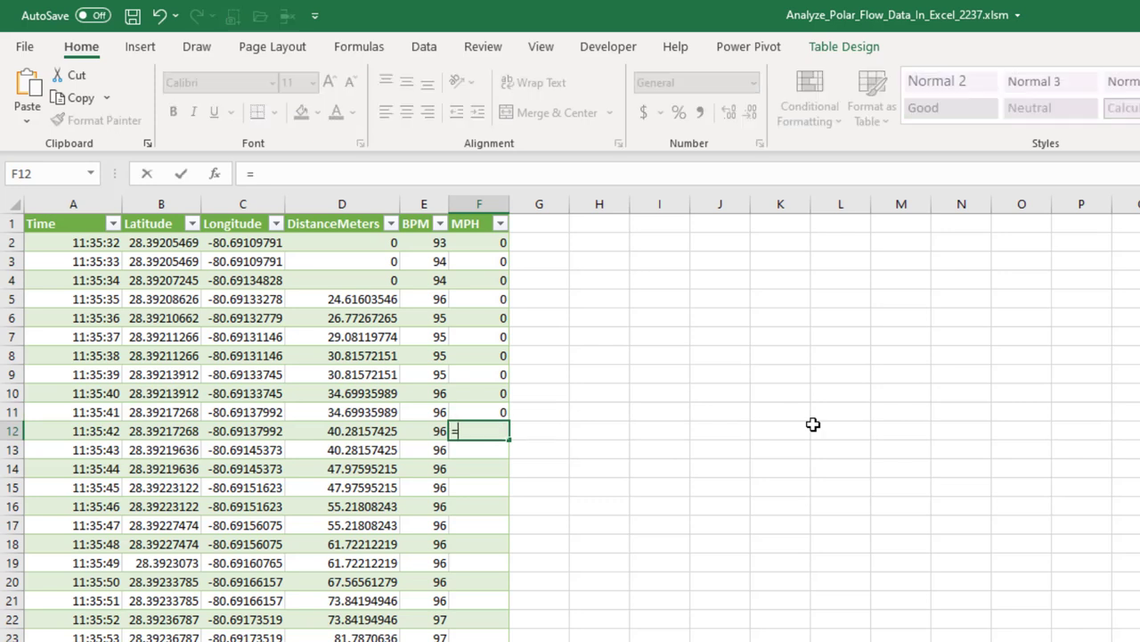
key(Left)
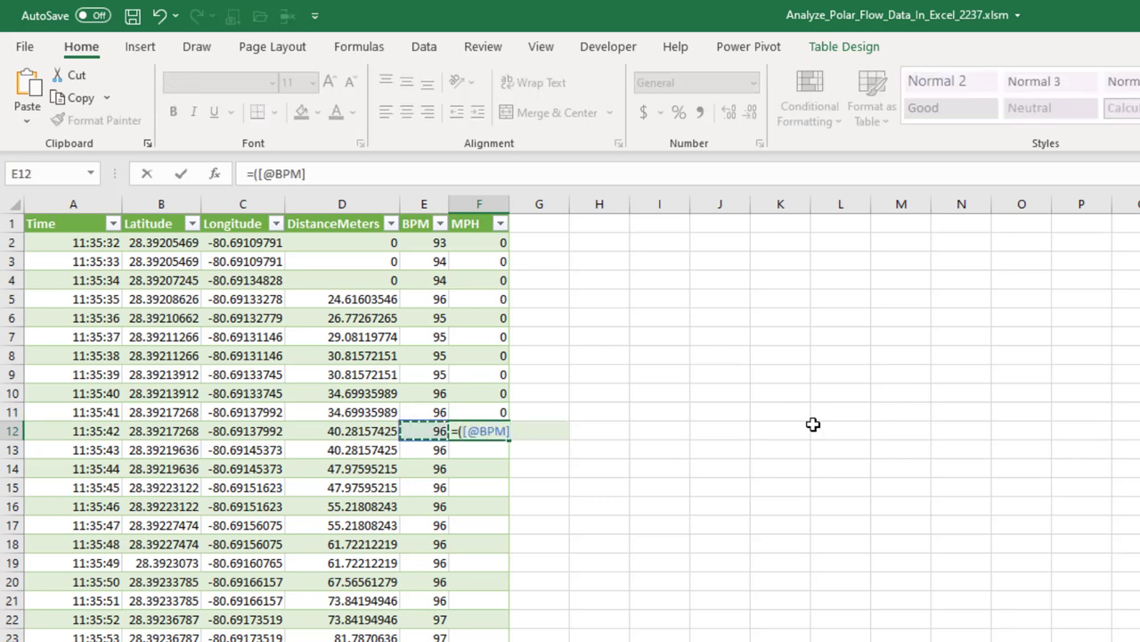
key(Left)
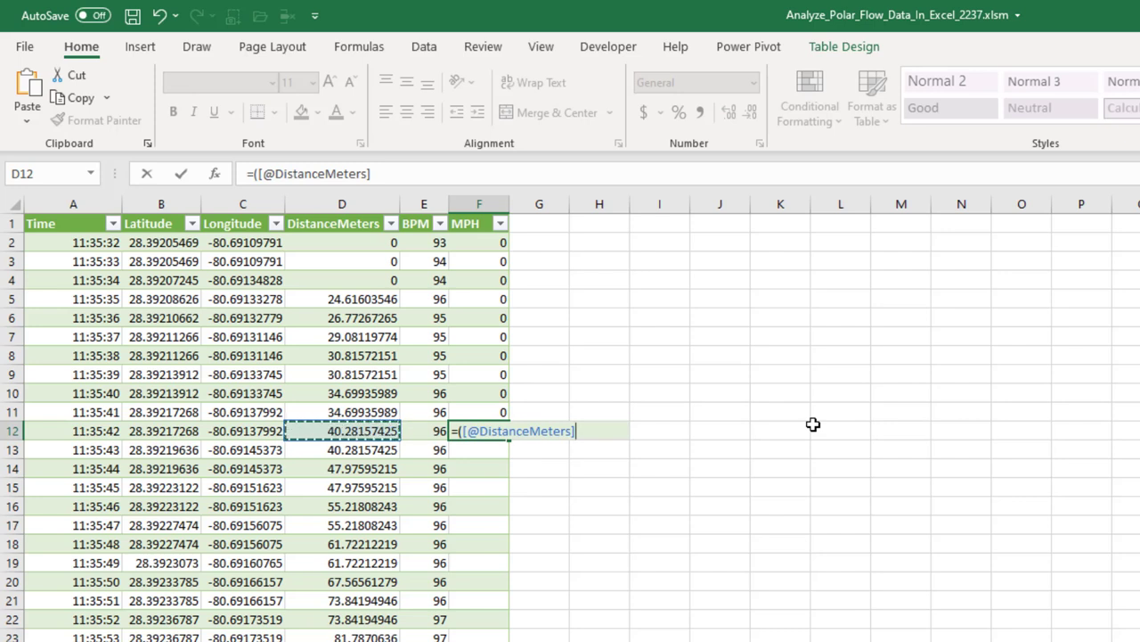
key(BackSpace)
key(BackSpace)
key(BackSpace)
key(BackSpace)
key(BackSpace)
key(BackSpace)
key(BackSpace)
key(BackSpace)
key(BackSpace)
key(BackSpace)
key(BackSpace)
key(BackSpace)
key(BackSpace)
key(BackSpace)
key(BackSpace)
key(BackSpace)
key(BackSpace)
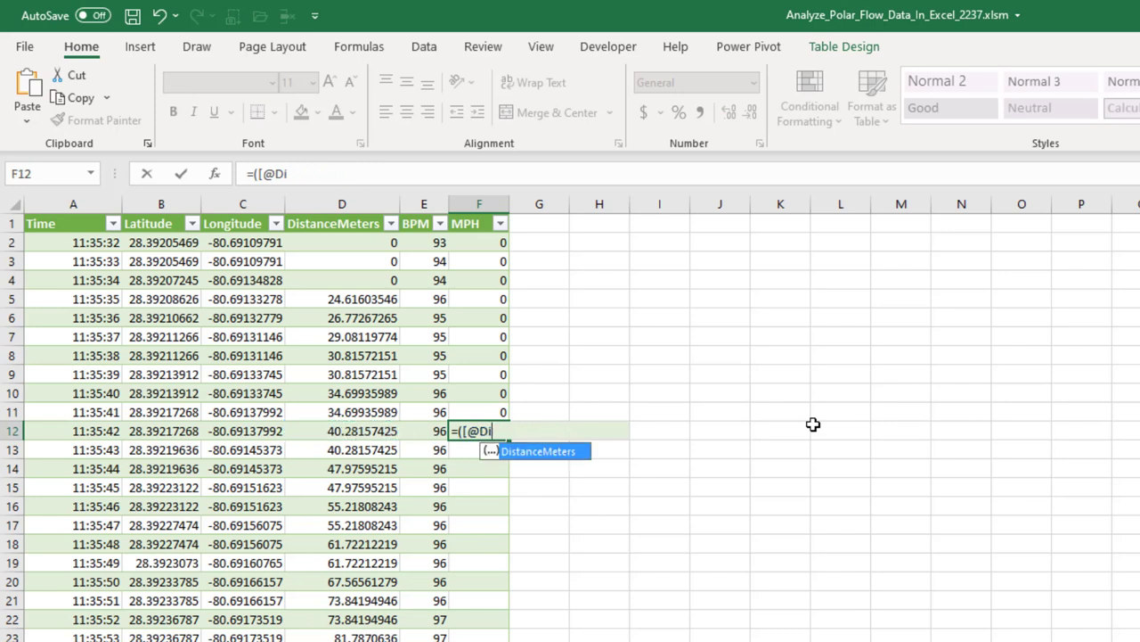
text(D12-D2))
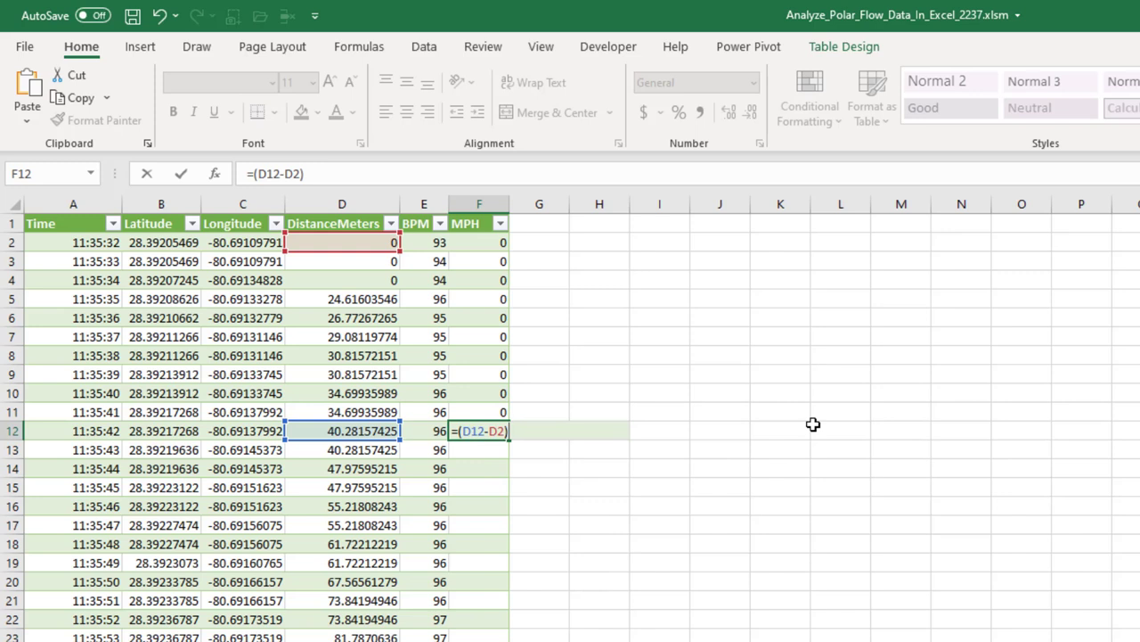
text(*0.223741454)
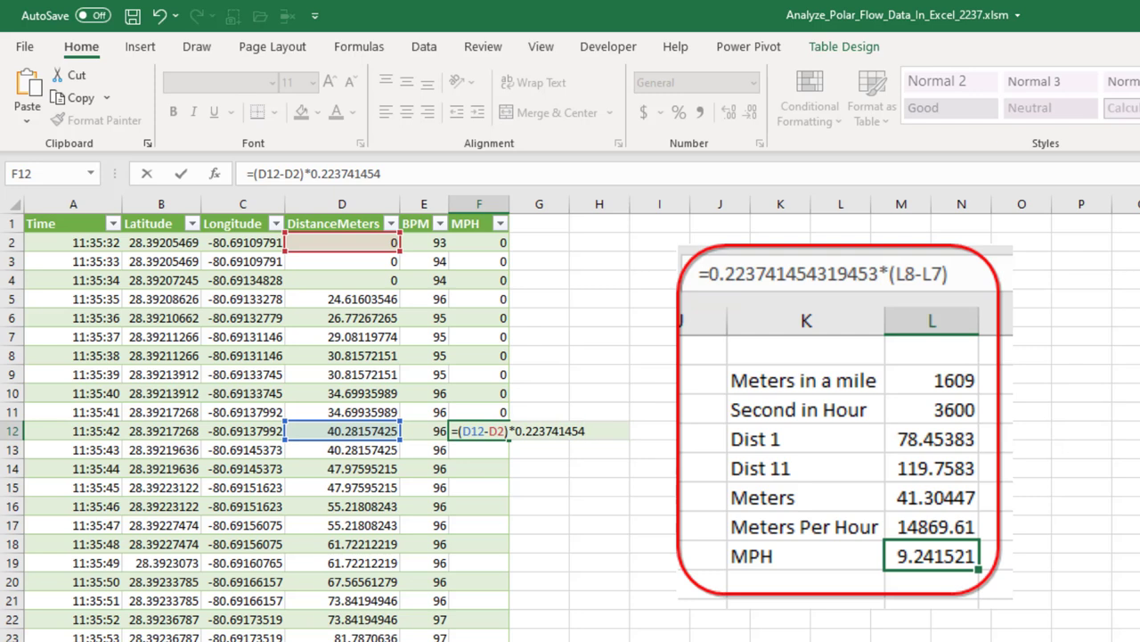
key(ctrl+Return)
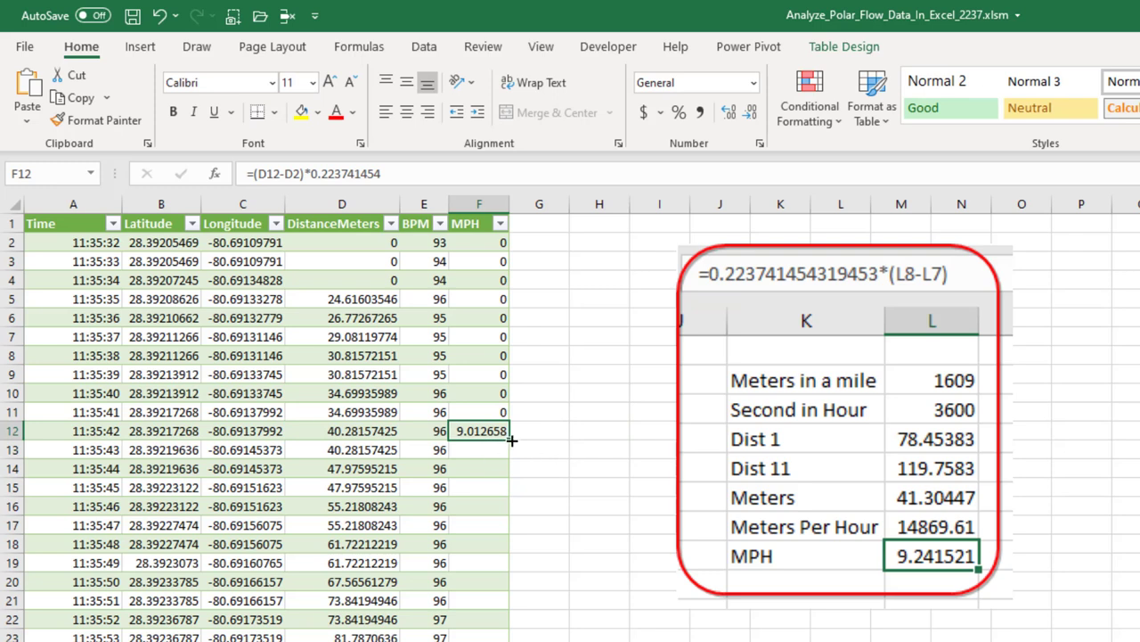
double_click(510, 440)
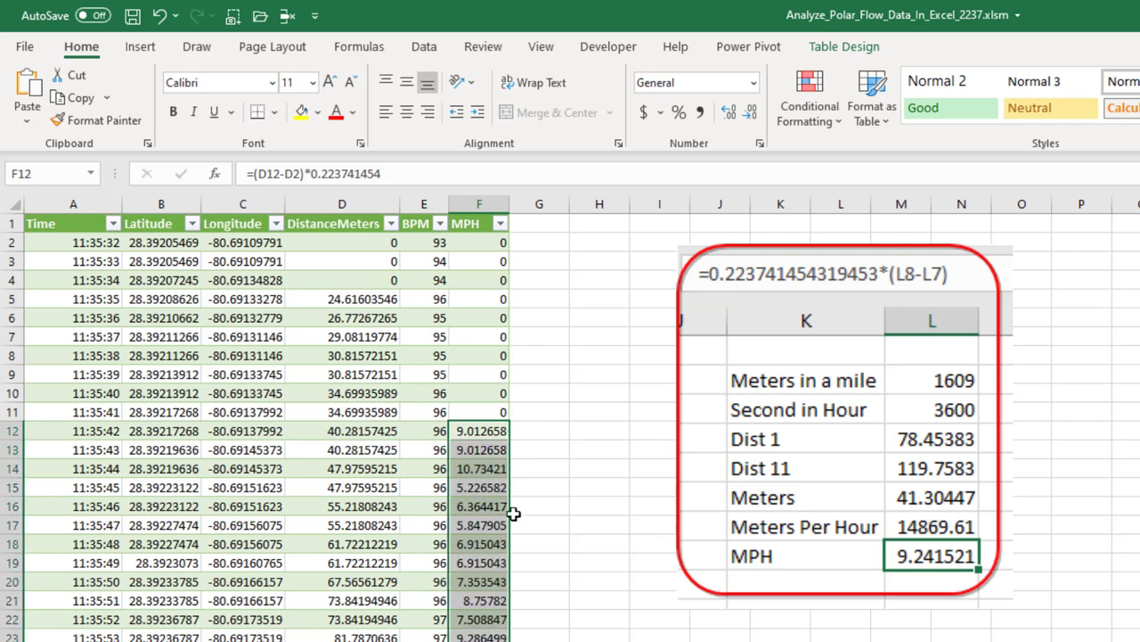
scroll(515, 566, down, 14)
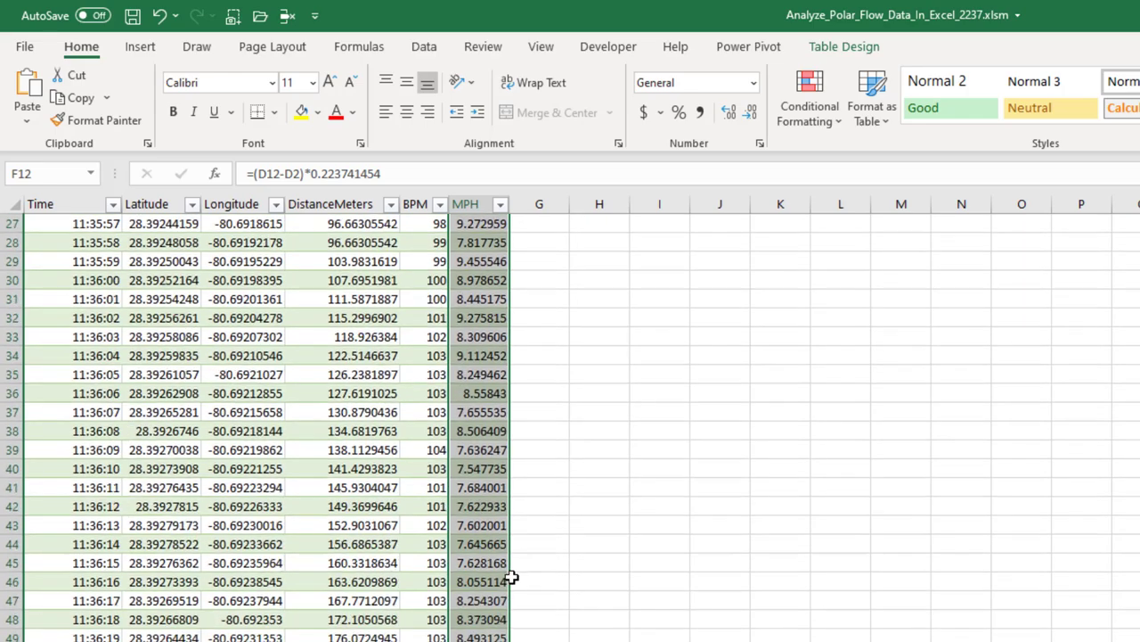
scroll(486, 566, down, 15)
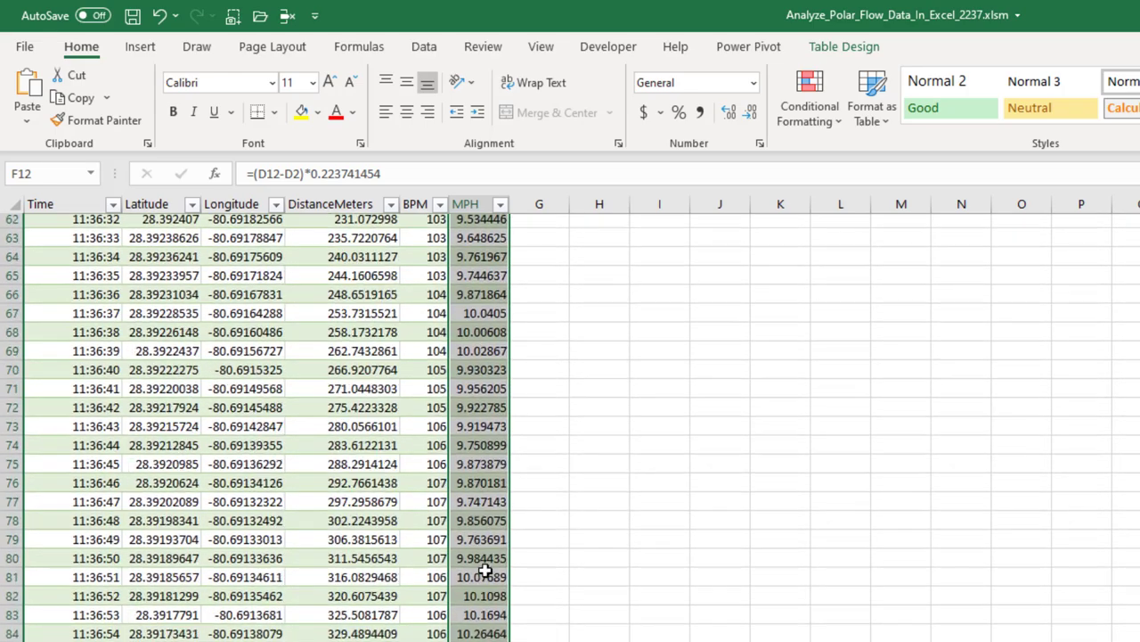
scroll(485, 571, down, 17)
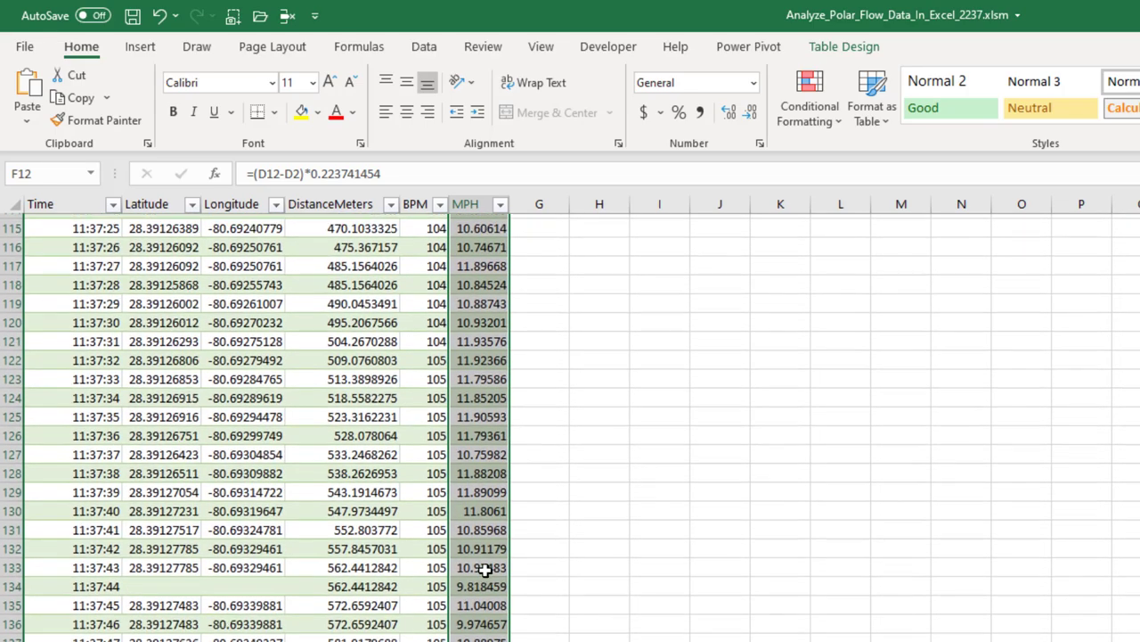
scroll(484, 575, up, 20)
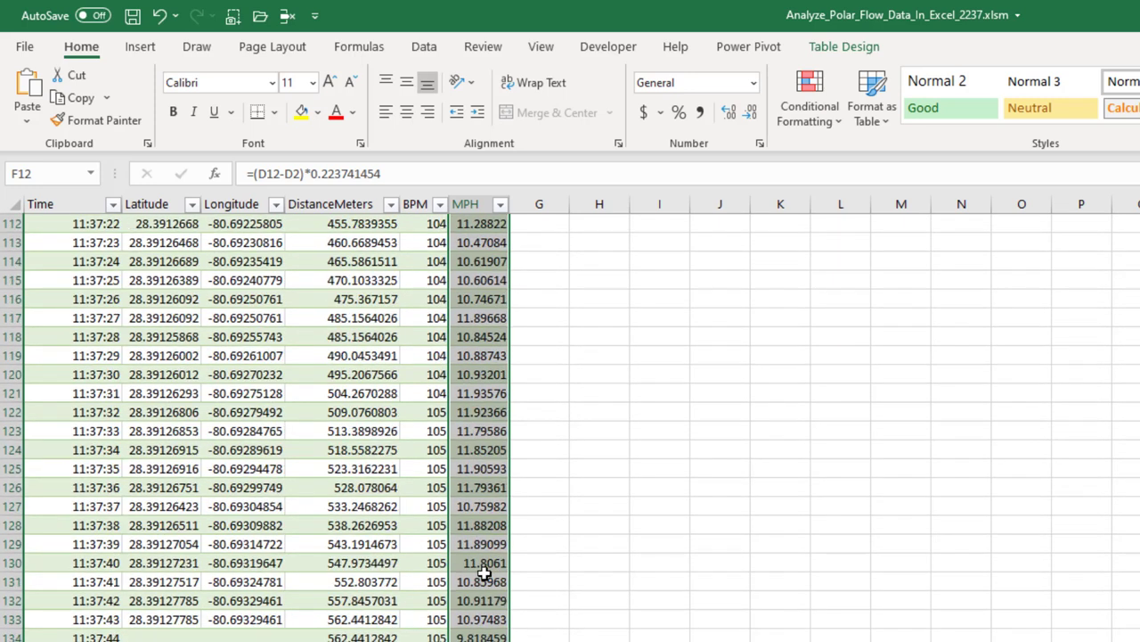
scroll(484, 575, up, 20)
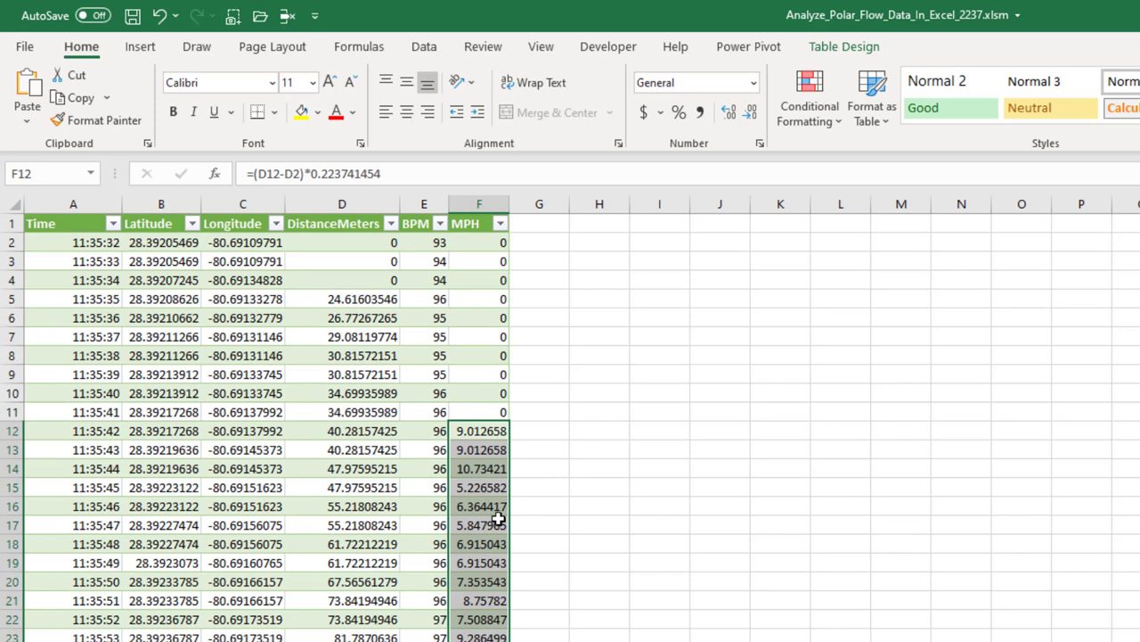
scroll(416, 505, down, 20)
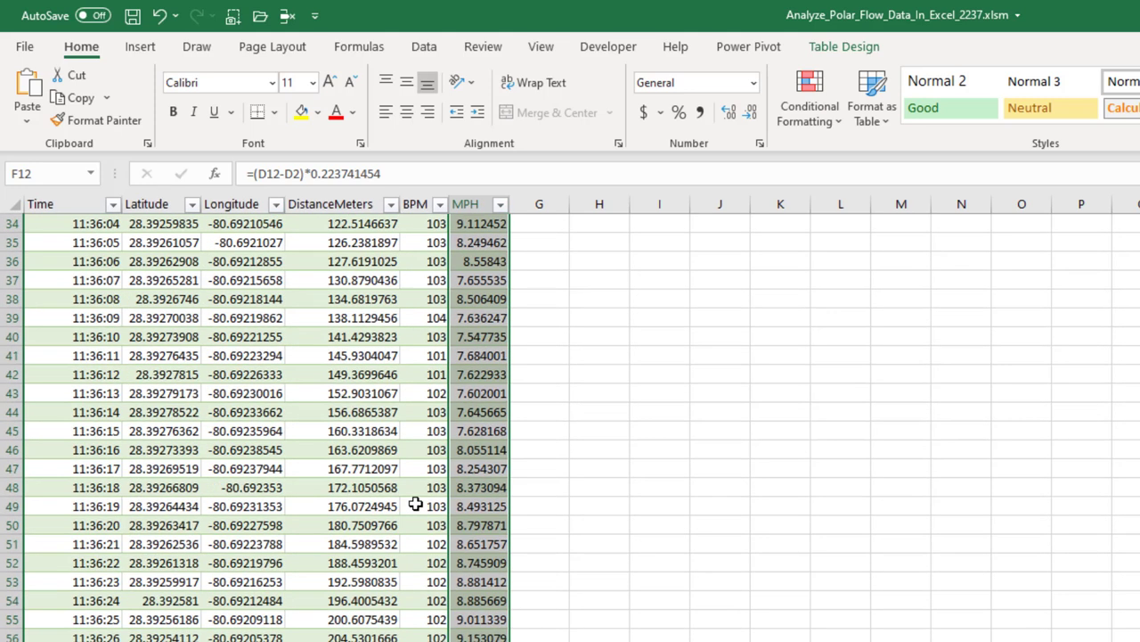
scroll(415, 505, down, 20)
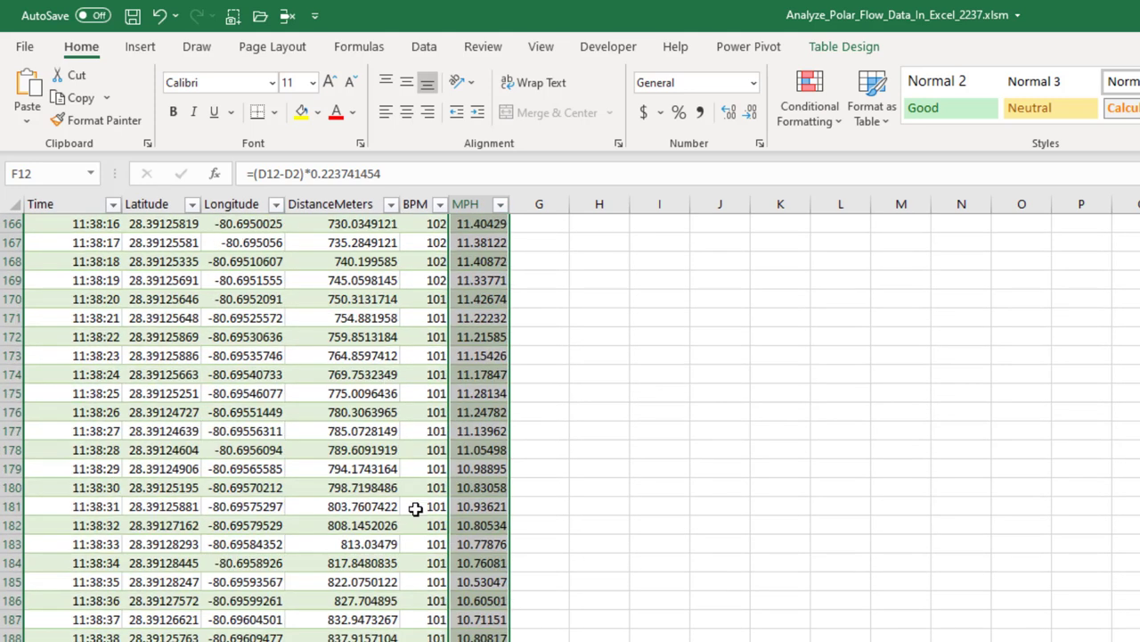
scroll(415, 512, down, 20)
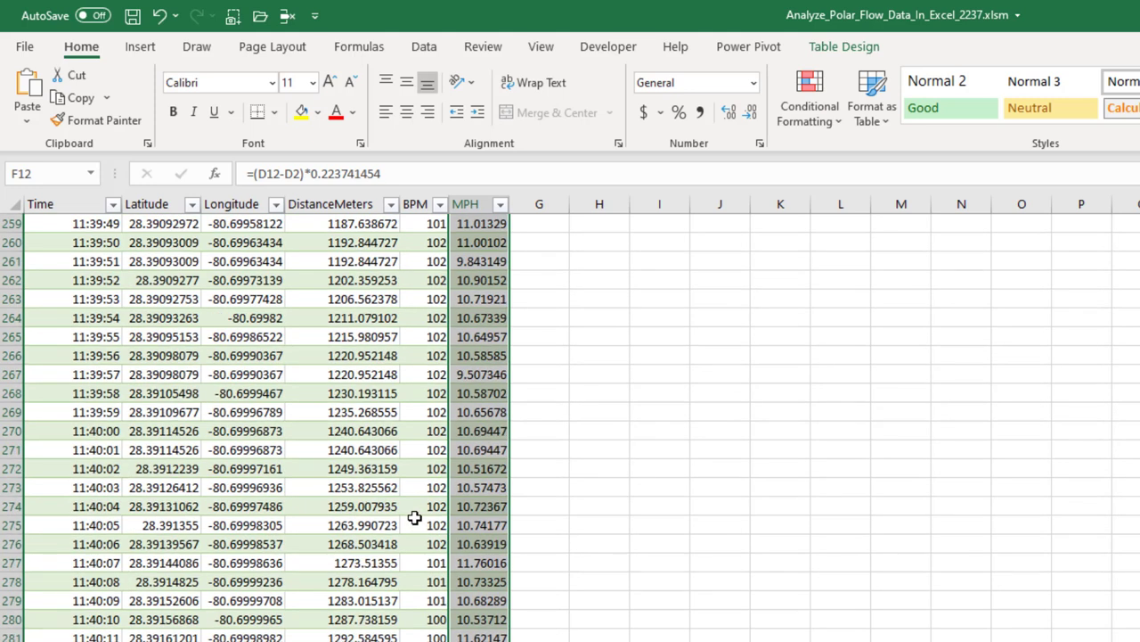
scroll(415, 519, down, 16)
scroll(416, 517, up, 16)
click(430, 492)
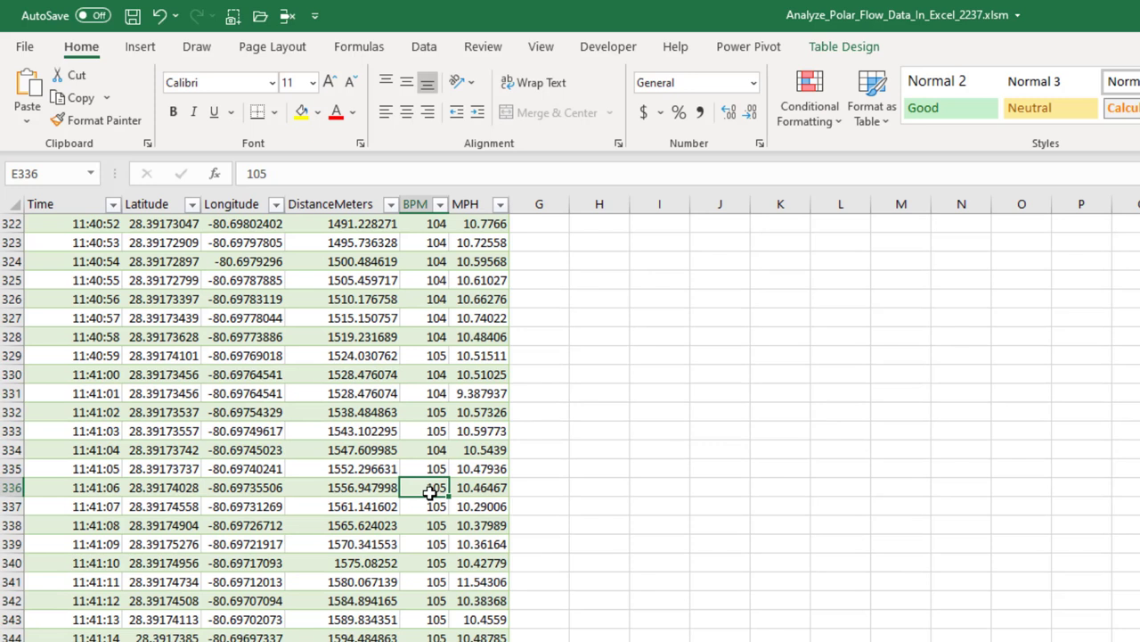
key(ctrl+Up)
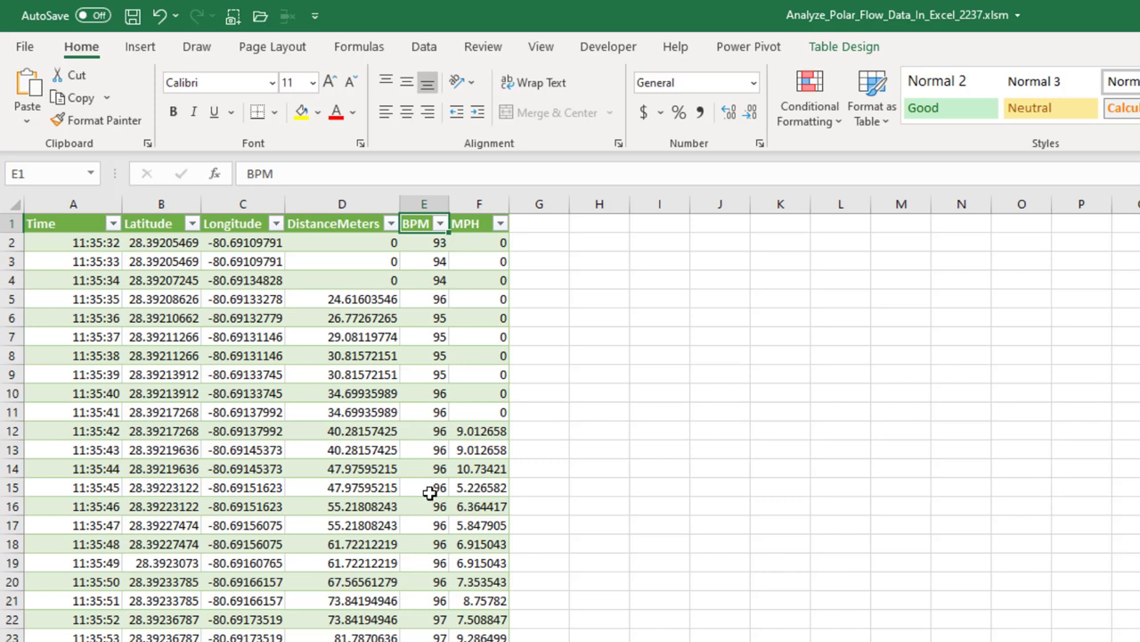
Step: Launch 3D Map from the Insert ribbon on the Activity ride table
click(139, 49)
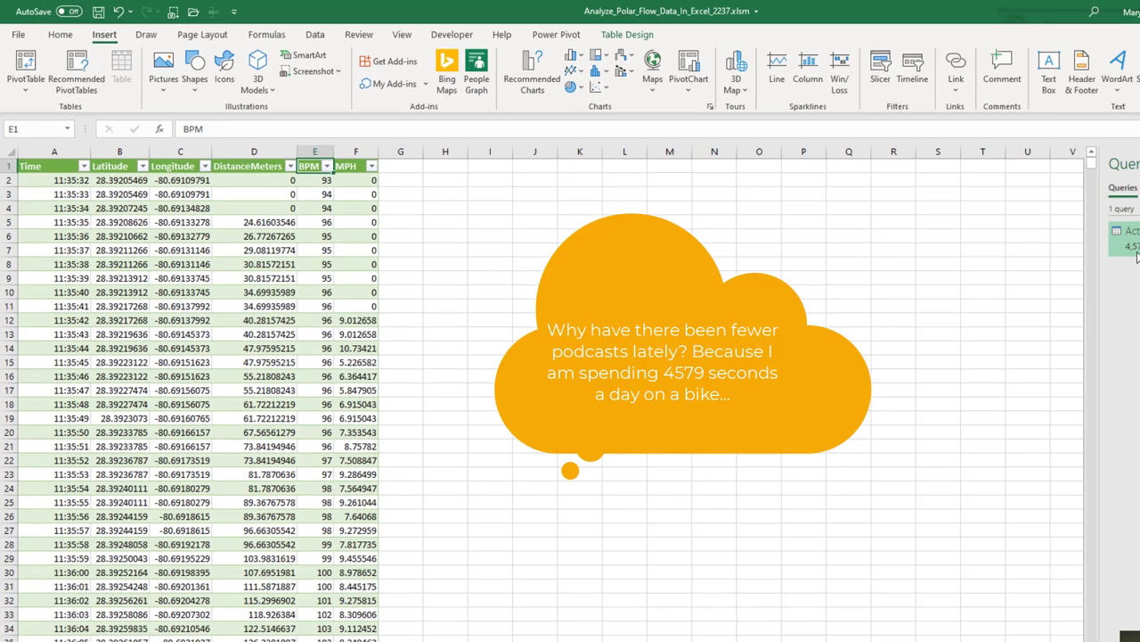
mouse_move(1133, 250)
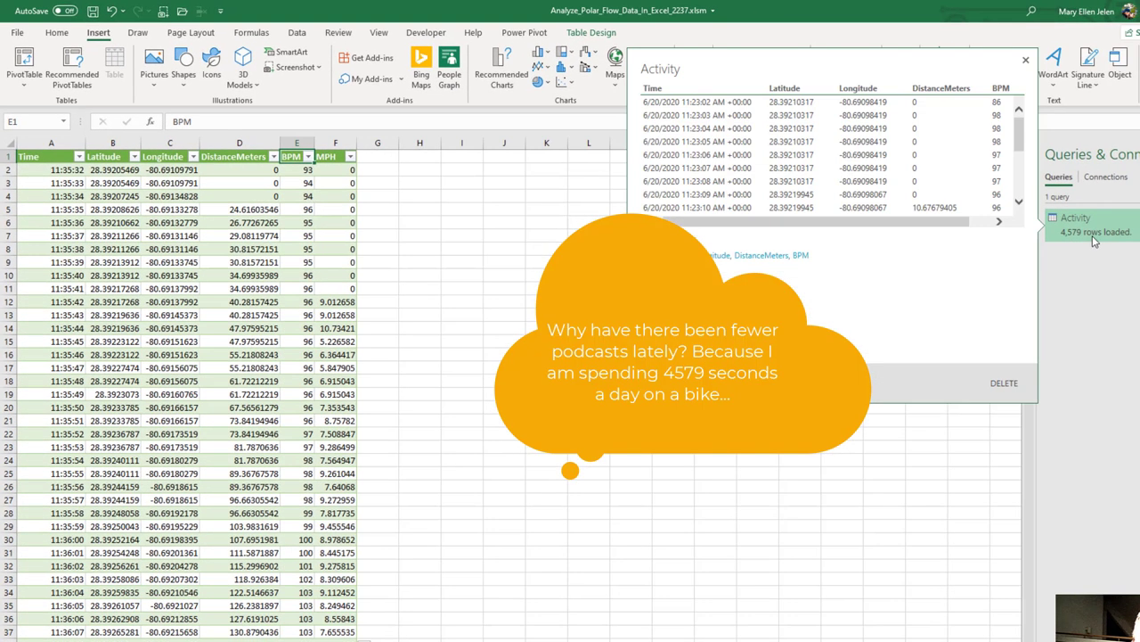
click(303, 182)
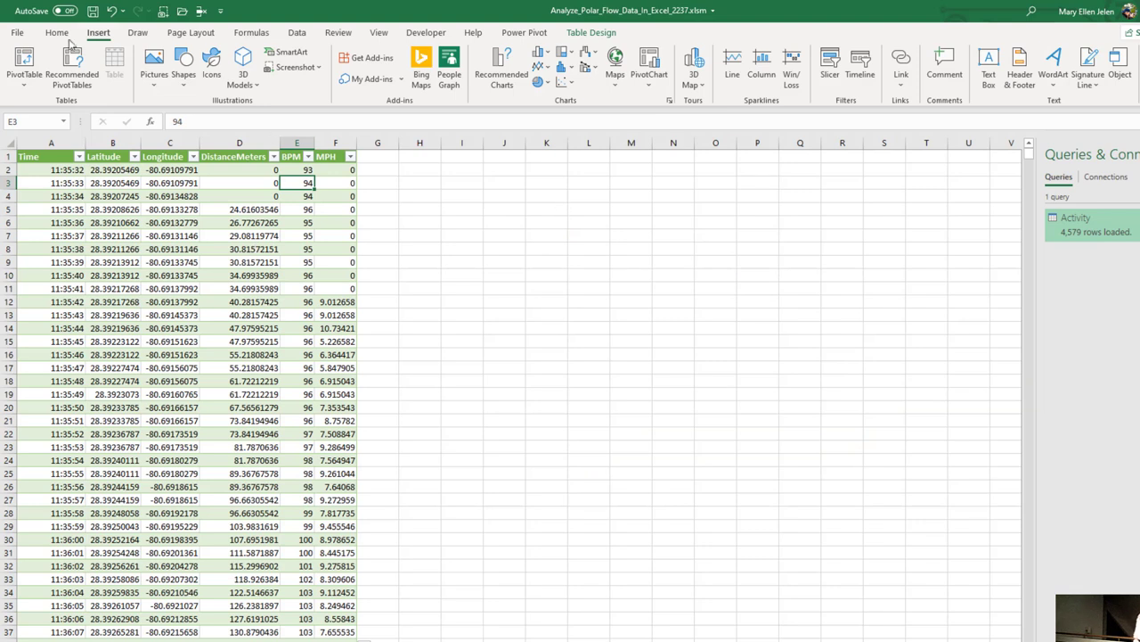
click(696, 62)
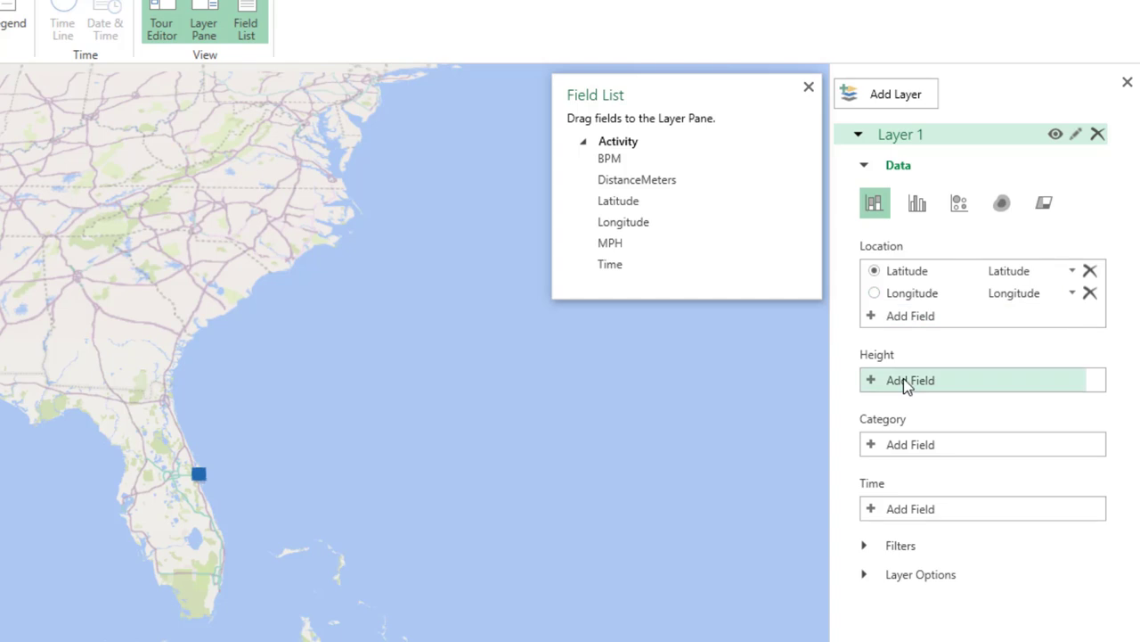
Step: Set Layer 1 height to MPH (Sum) and time to Time, then zoom into the coastal ride
drag(621, 246, 922, 391)
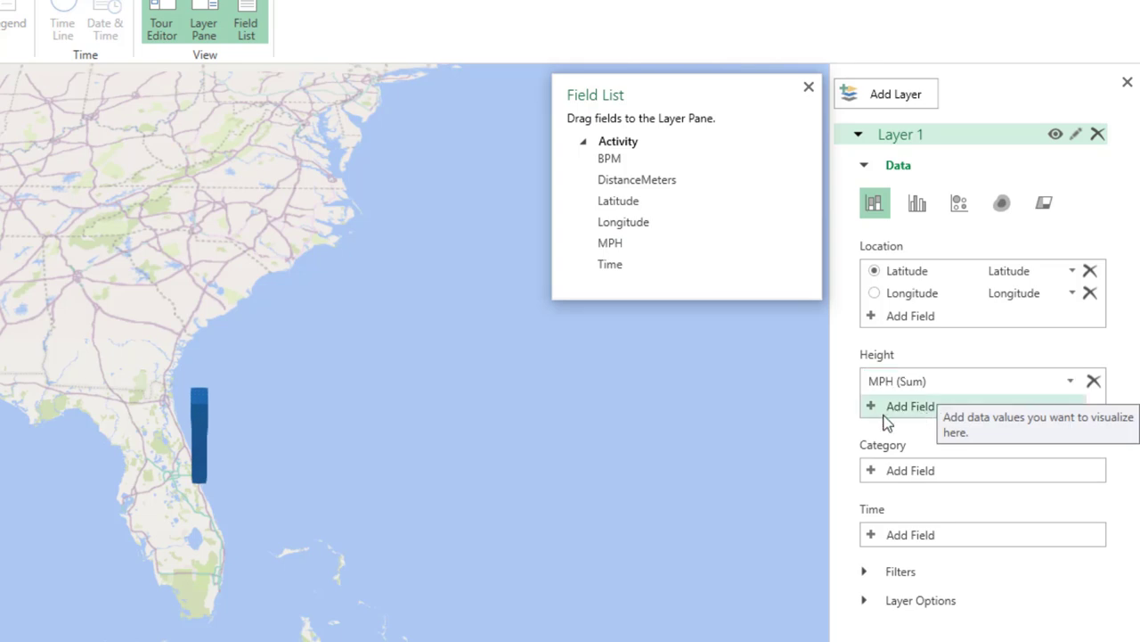
drag(610, 268, 934, 543)
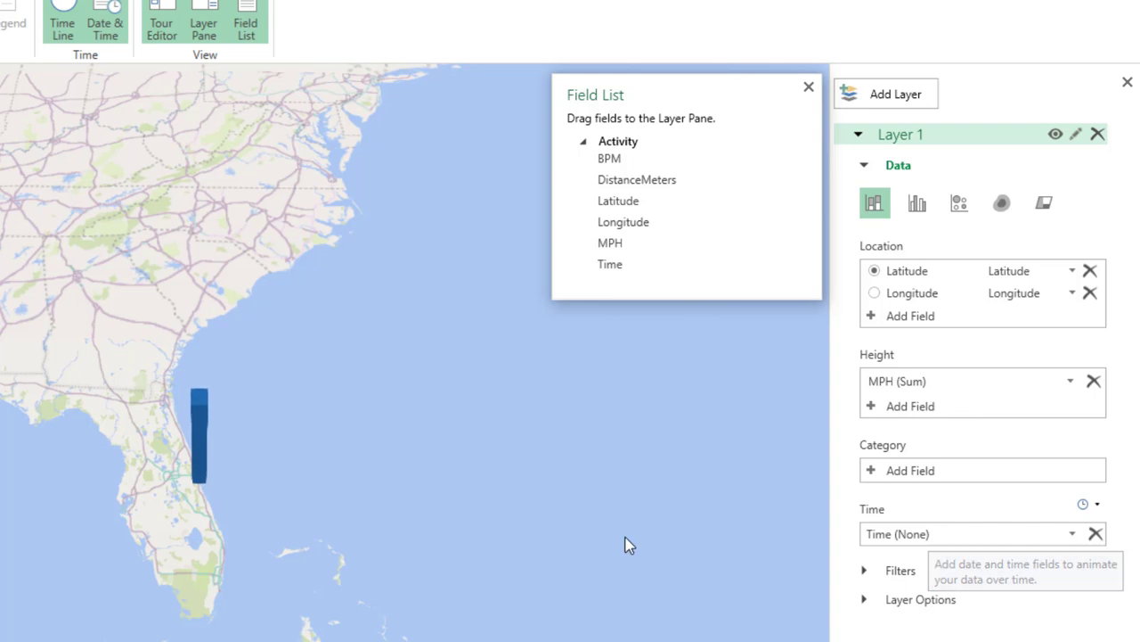
scroll(311, 421, up, 8)
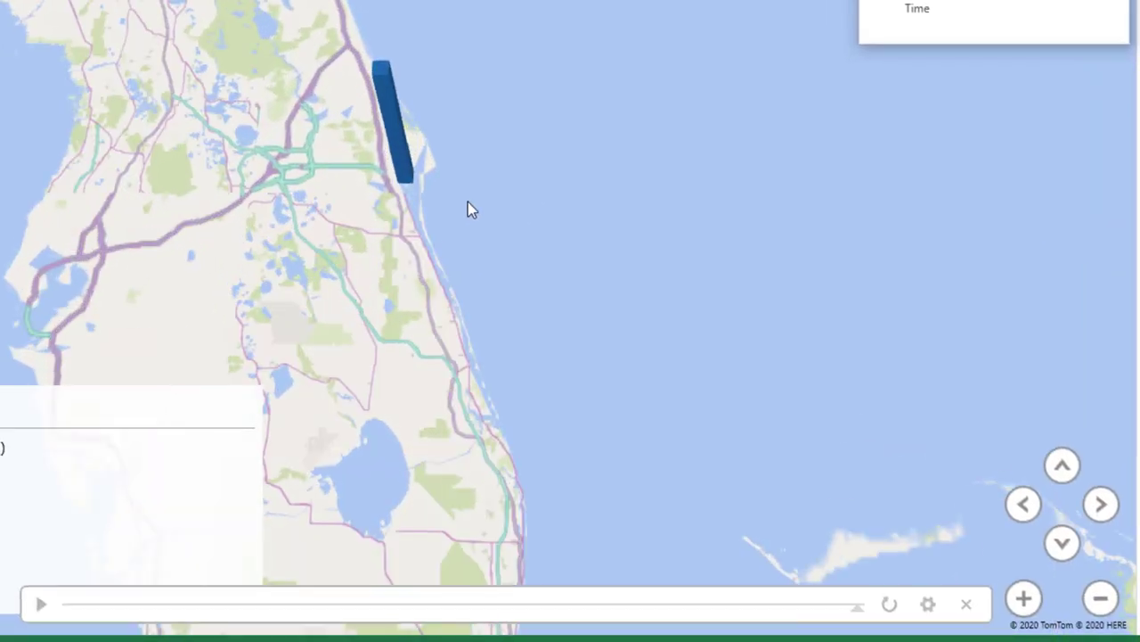
scroll(430, 201, up, 6)
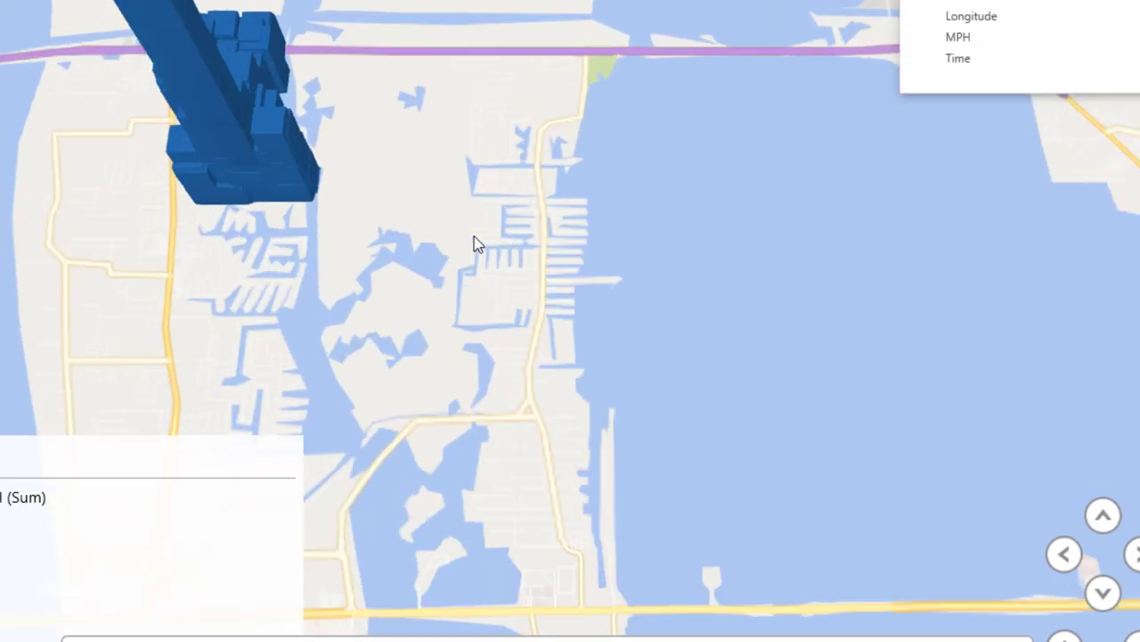
scroll(851, 590, down, 5)
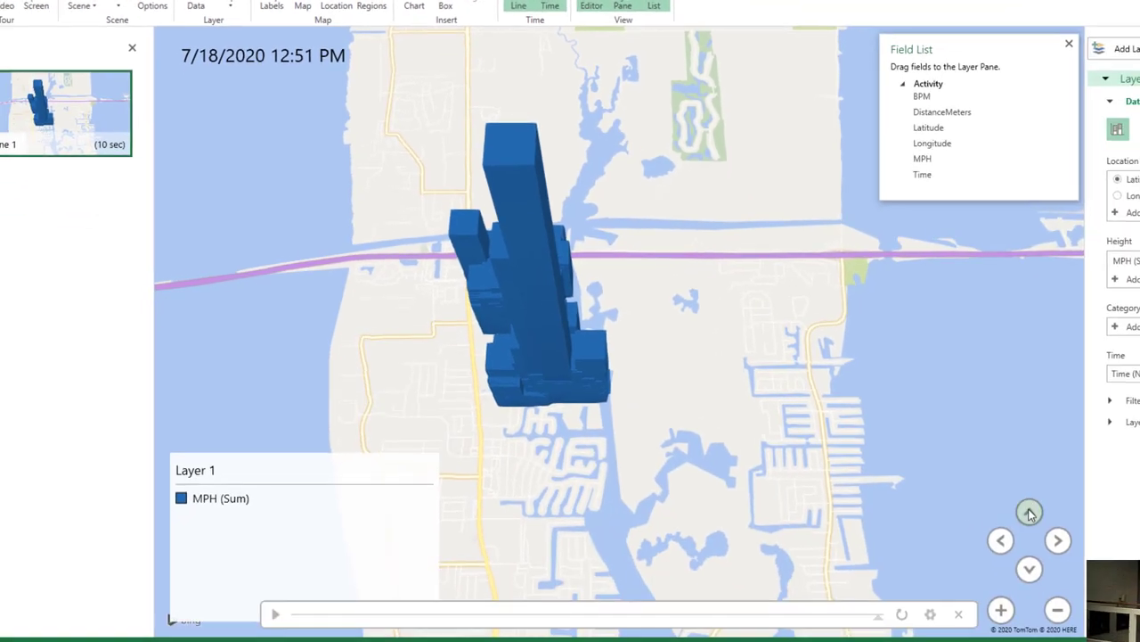
Step: Tilt the map twice and rotate it twice around the MPH columns, then play the tour through
click(1025, 507)
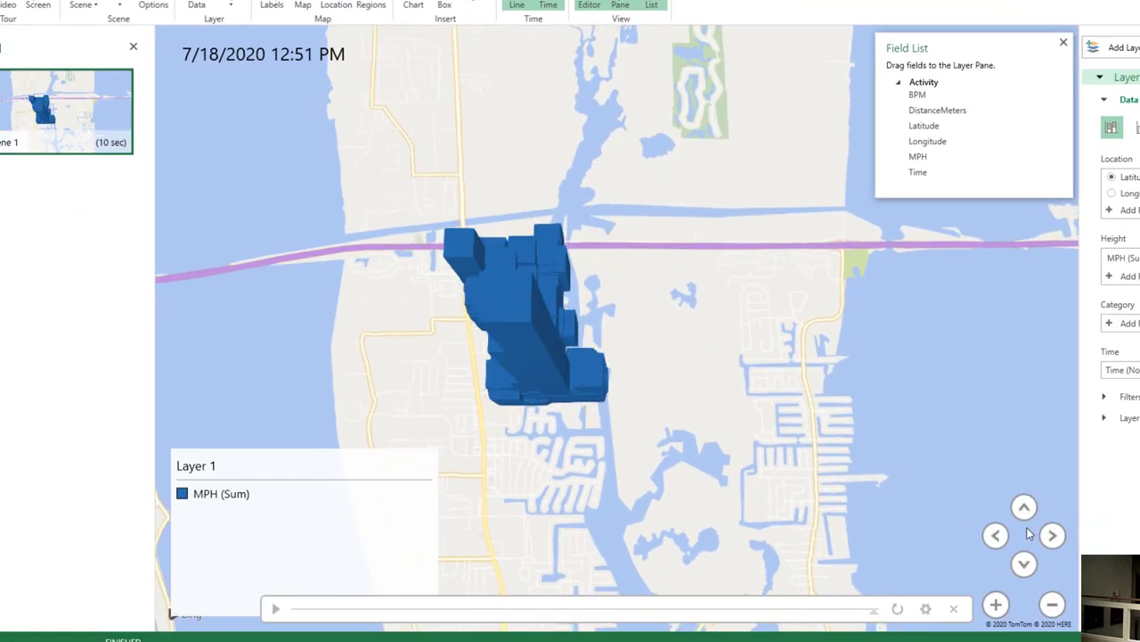
click(1025, 564)
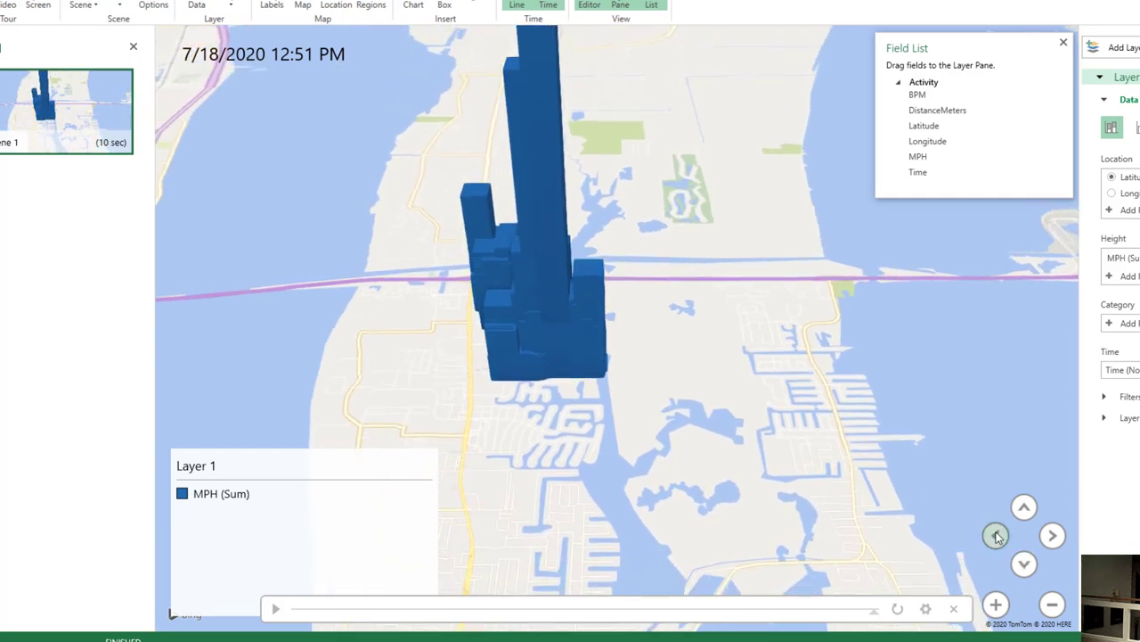
click(996, 535)
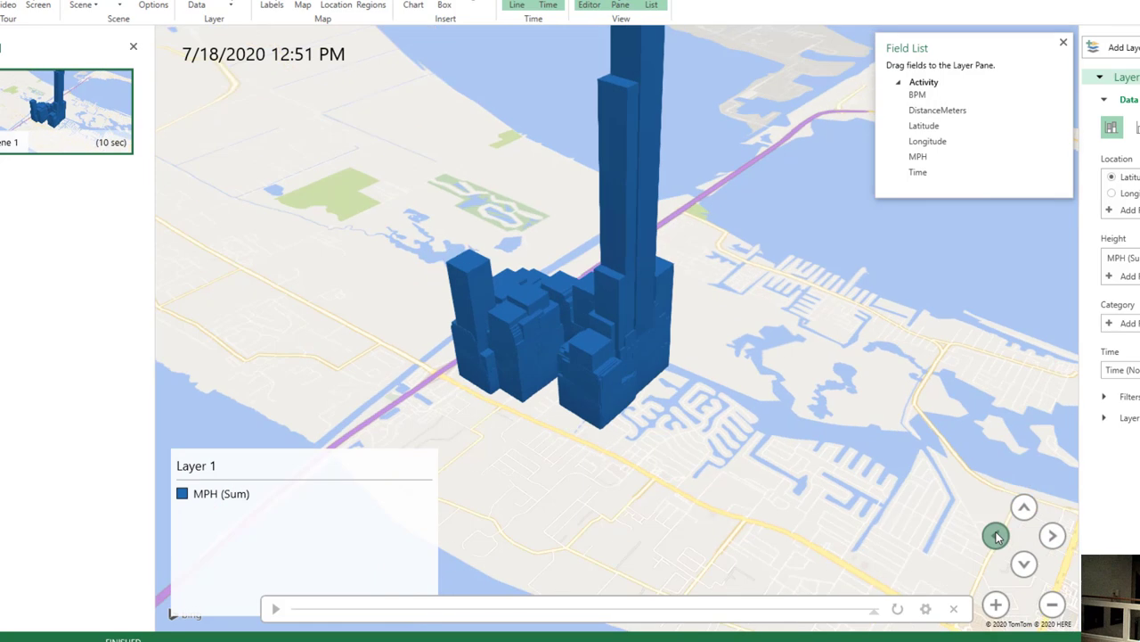
click(996, 535)
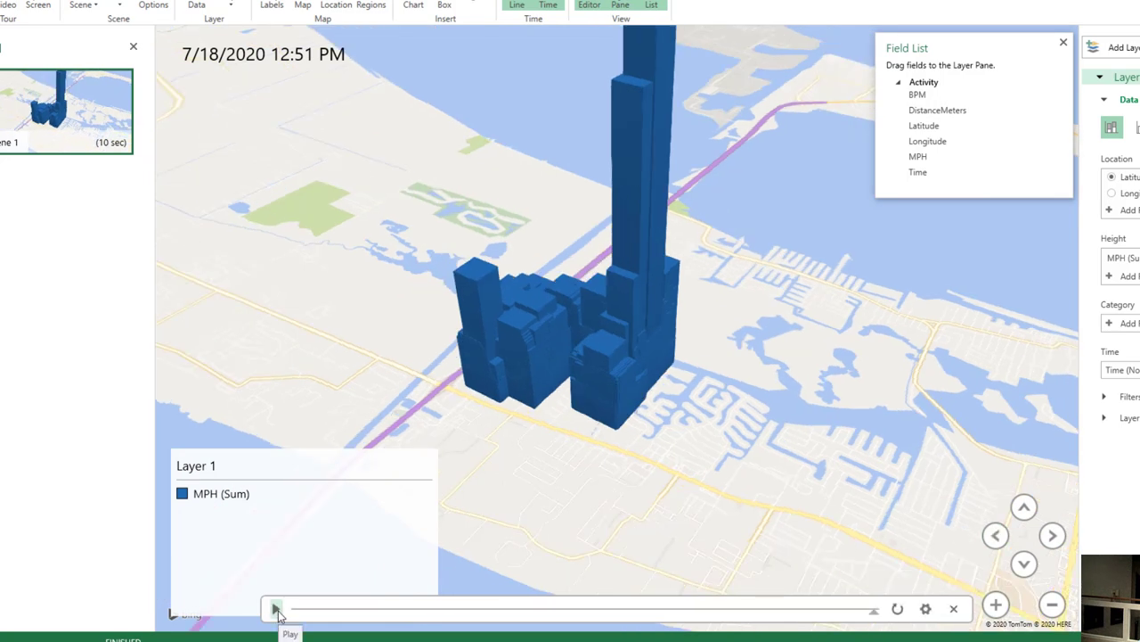
click(276, 609)
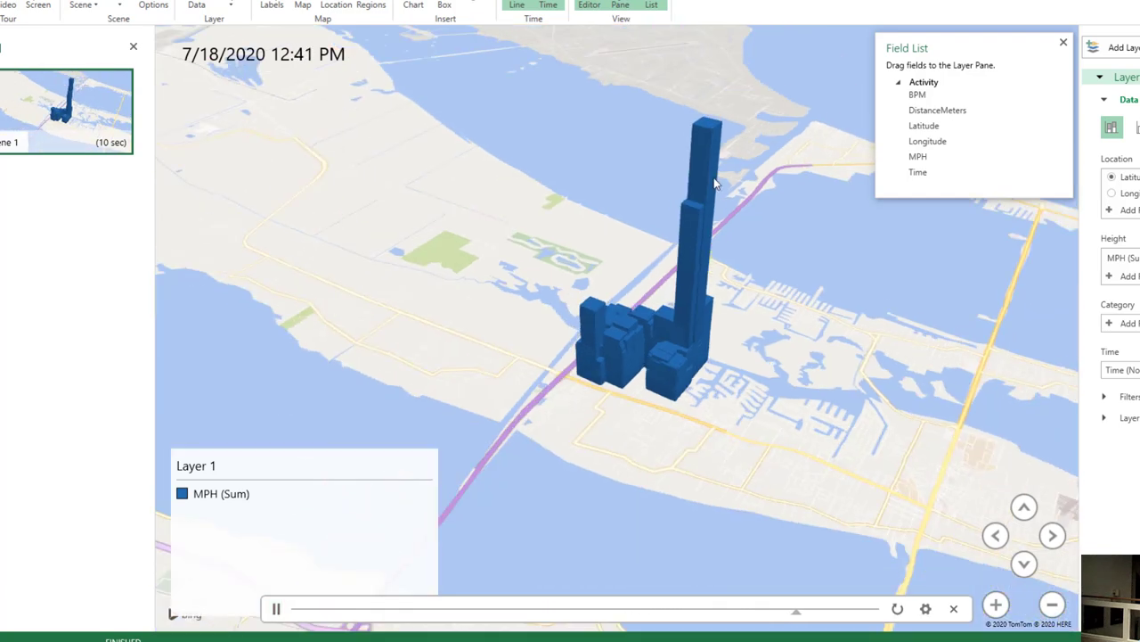
mouse_move(711, 162)
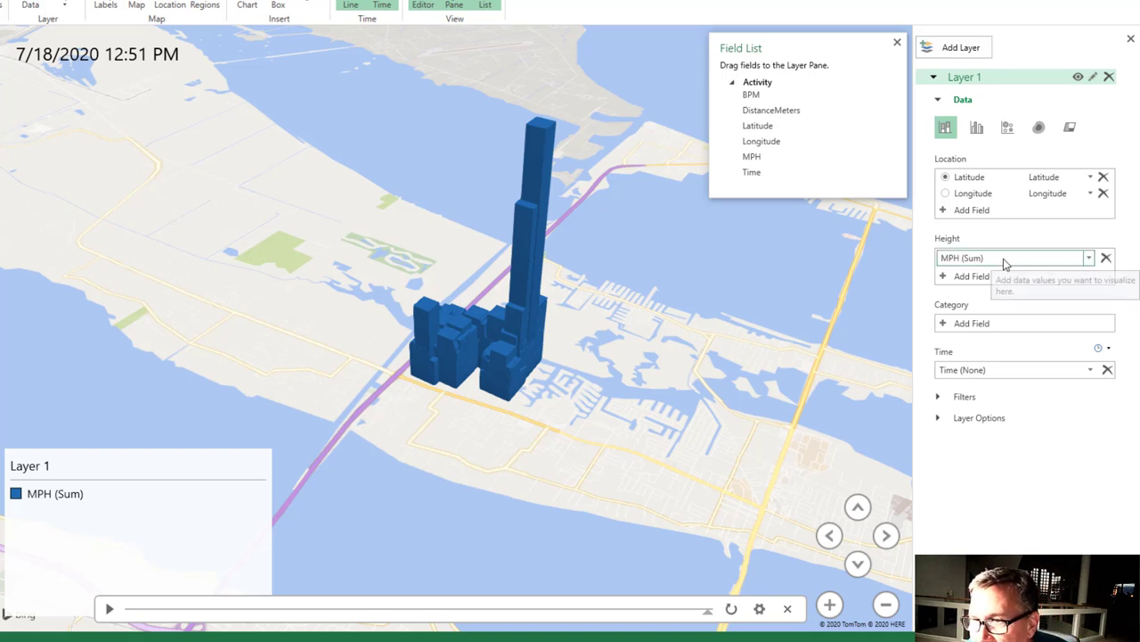
click(1090, 257)
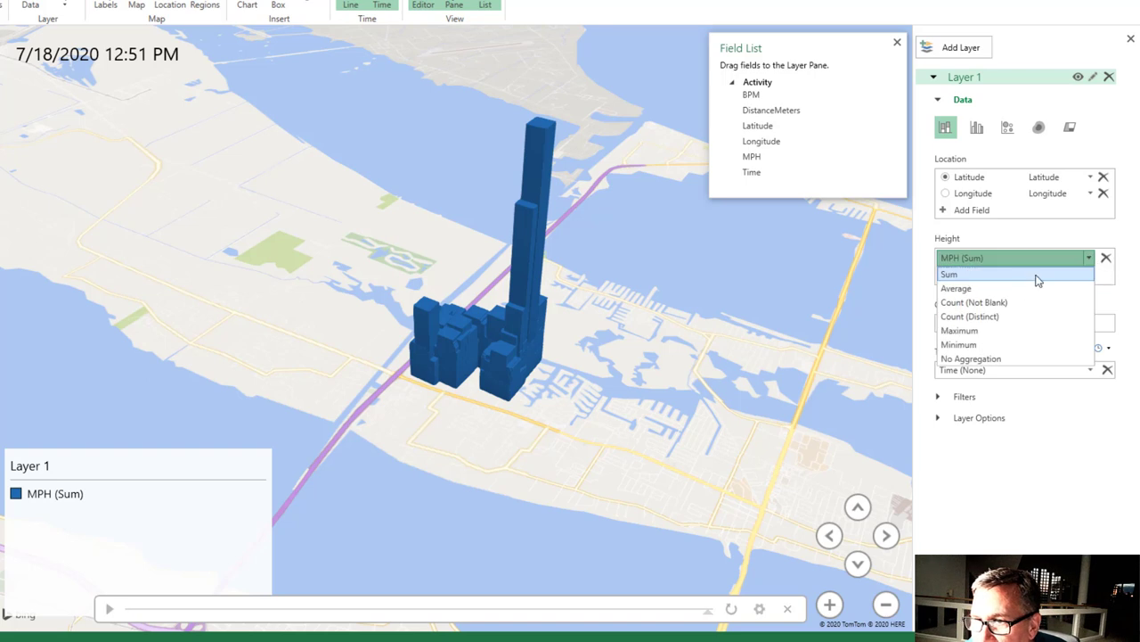
click(979, 289)
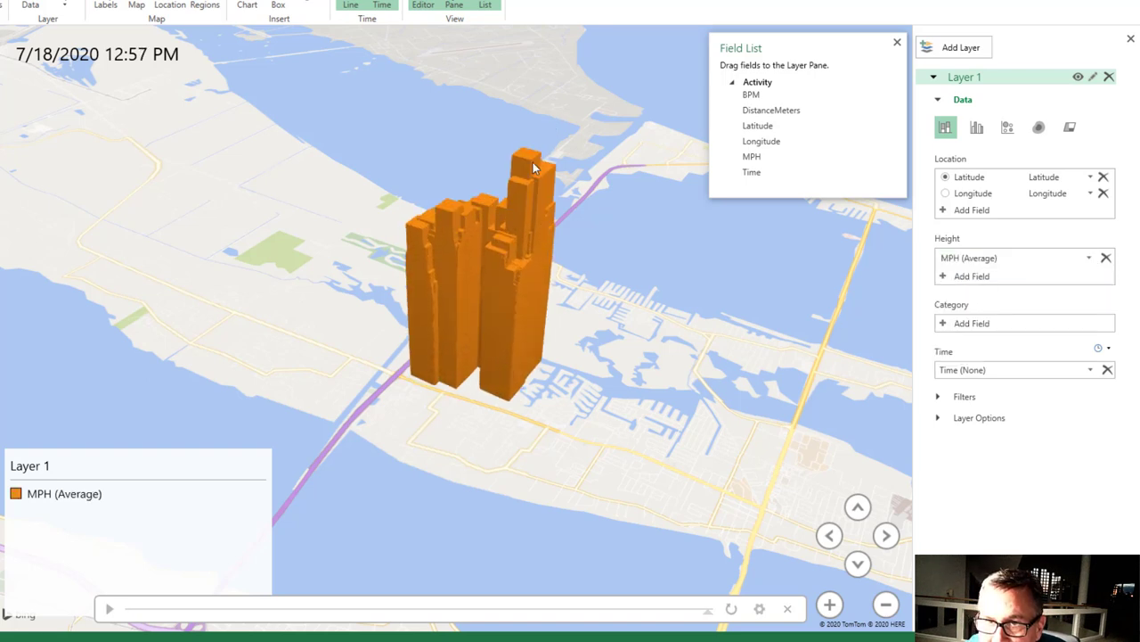
mouse_move(533, 167)
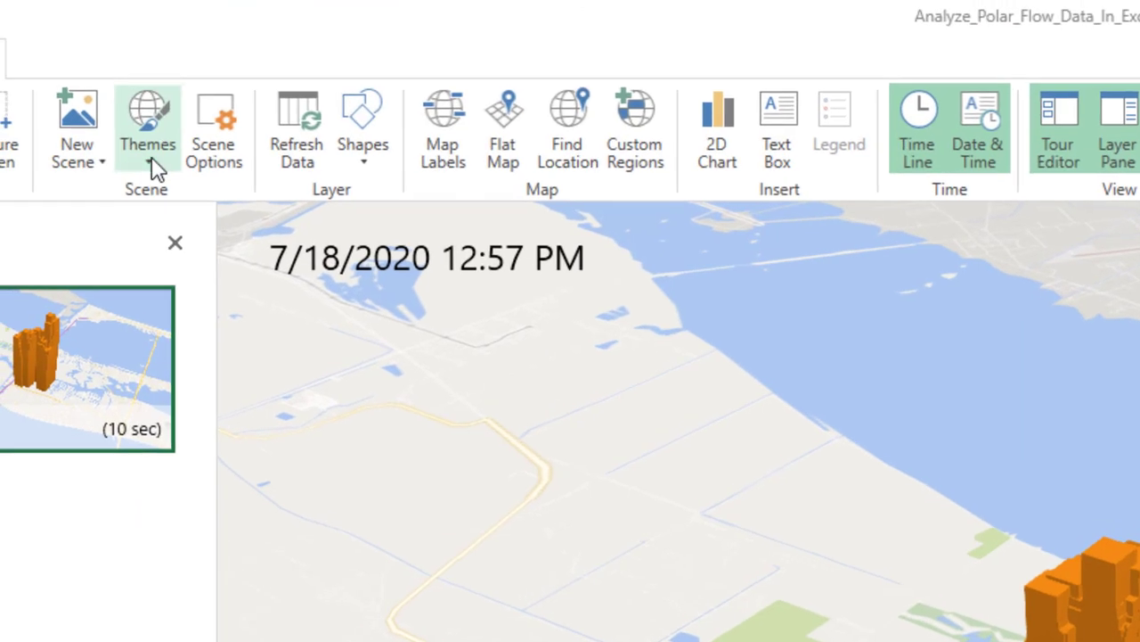
Step: Apply the Aerial Color map theme so satellite imagery shows beneath the orange columns
click(152, 161)
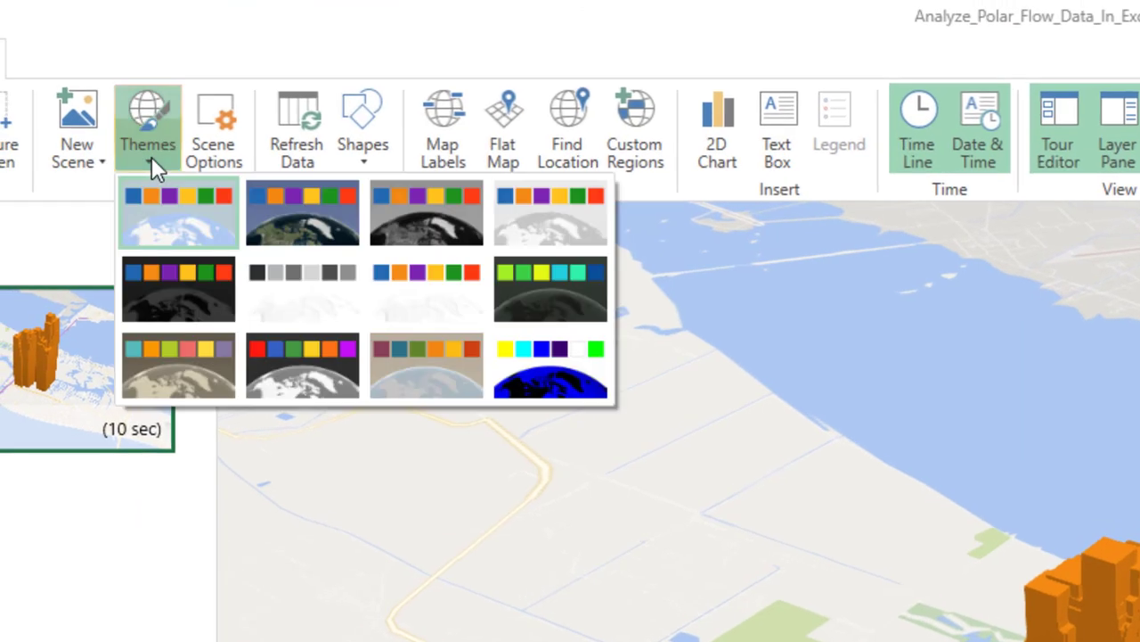
click(294, 221)
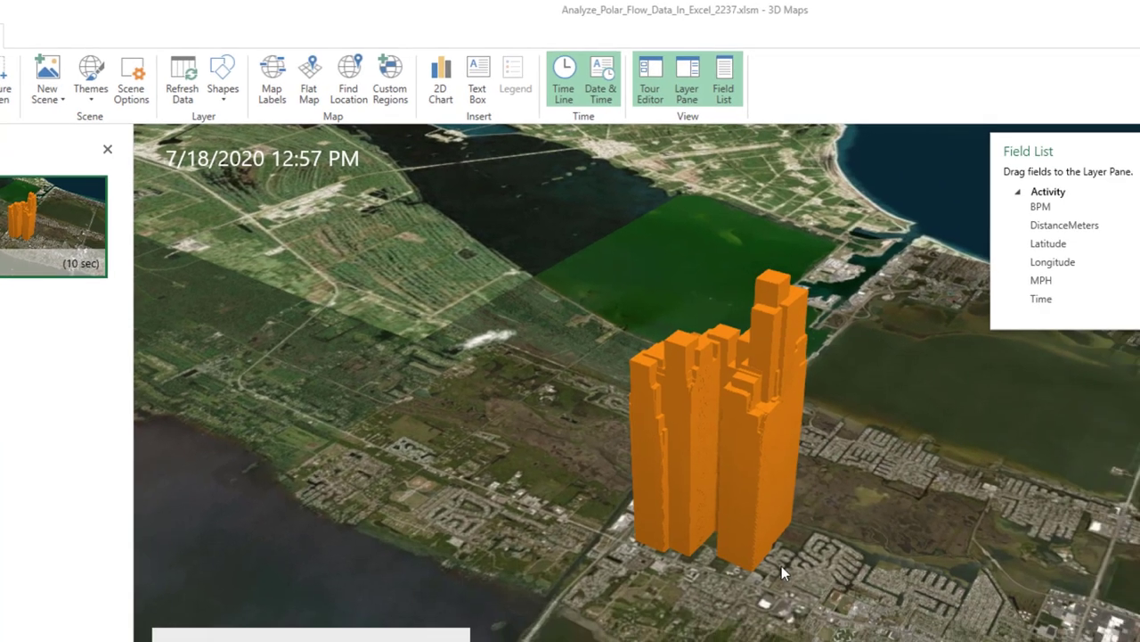
scroll(781, 566, up, 5)
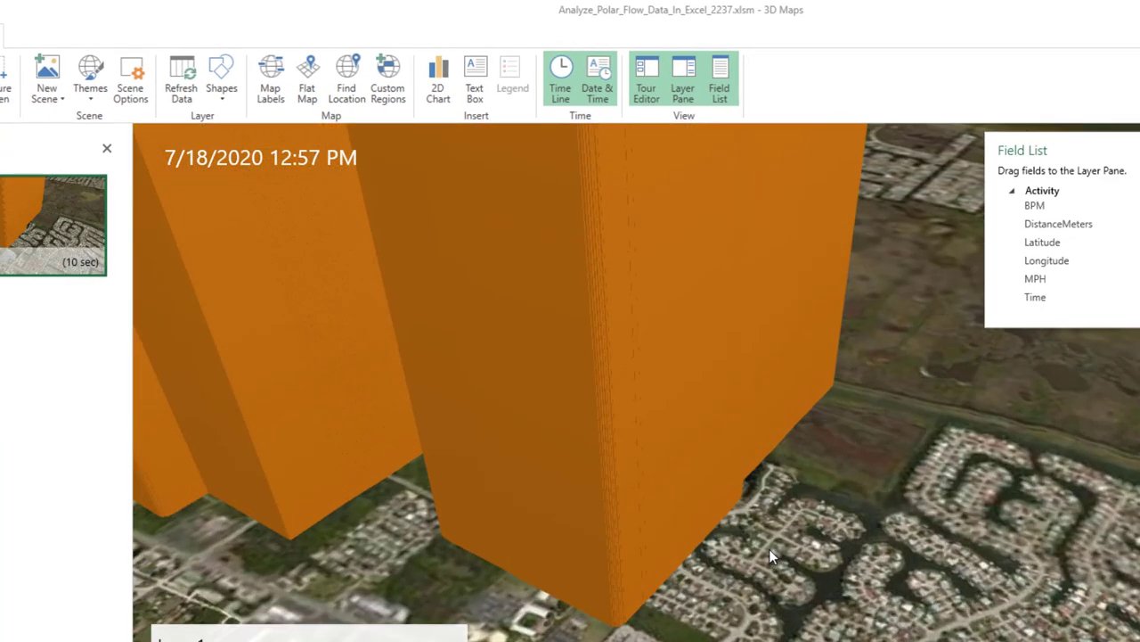
mouse_move(651, 489)
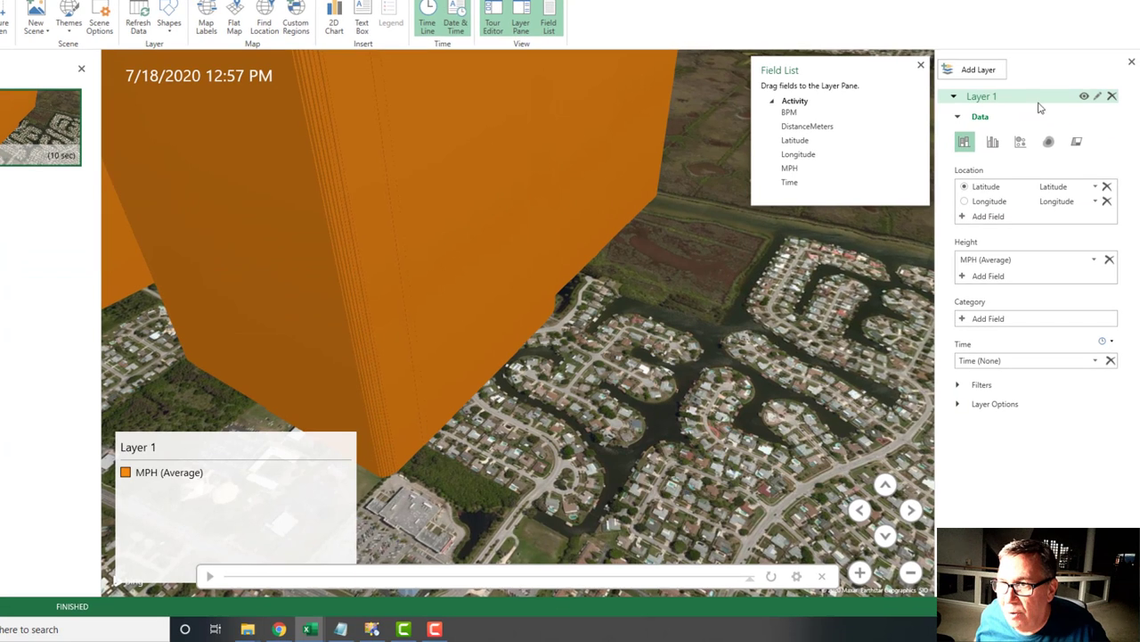
Step: In Layer Options, set the MPH column height to 10% and thickness to 10%
click(959, 406)
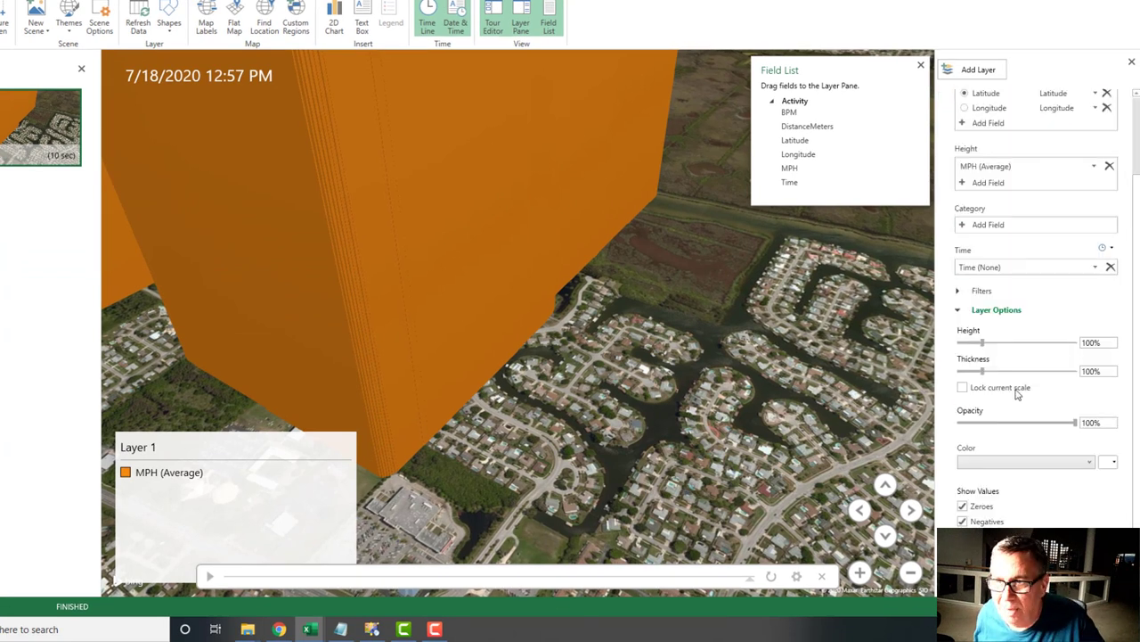
drag(983, 343, 964, 344)
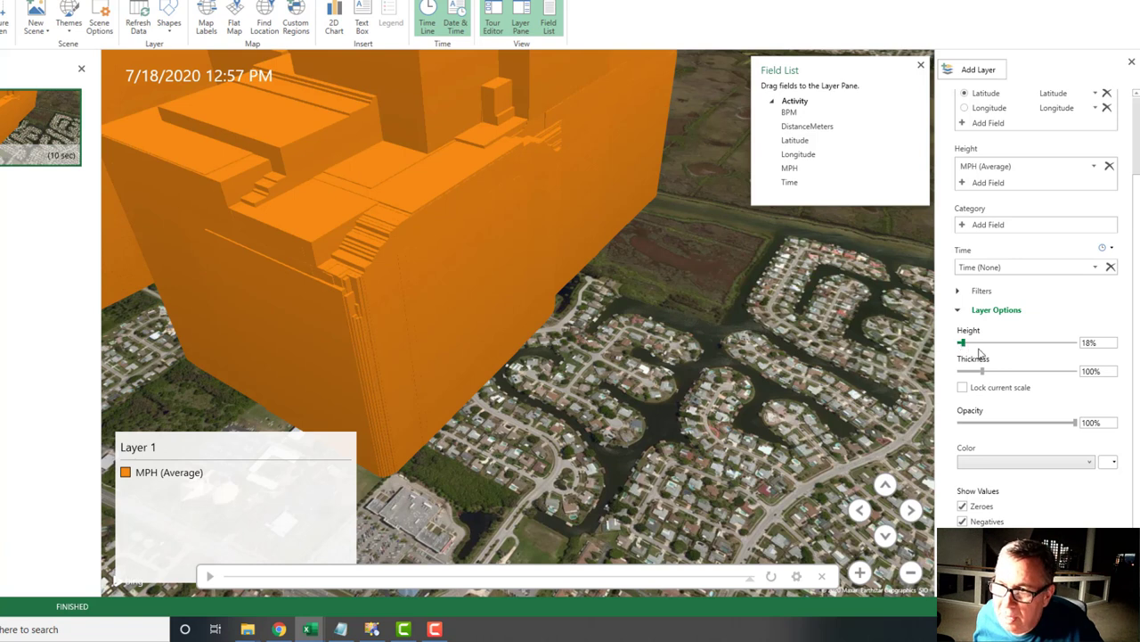
key(Home)
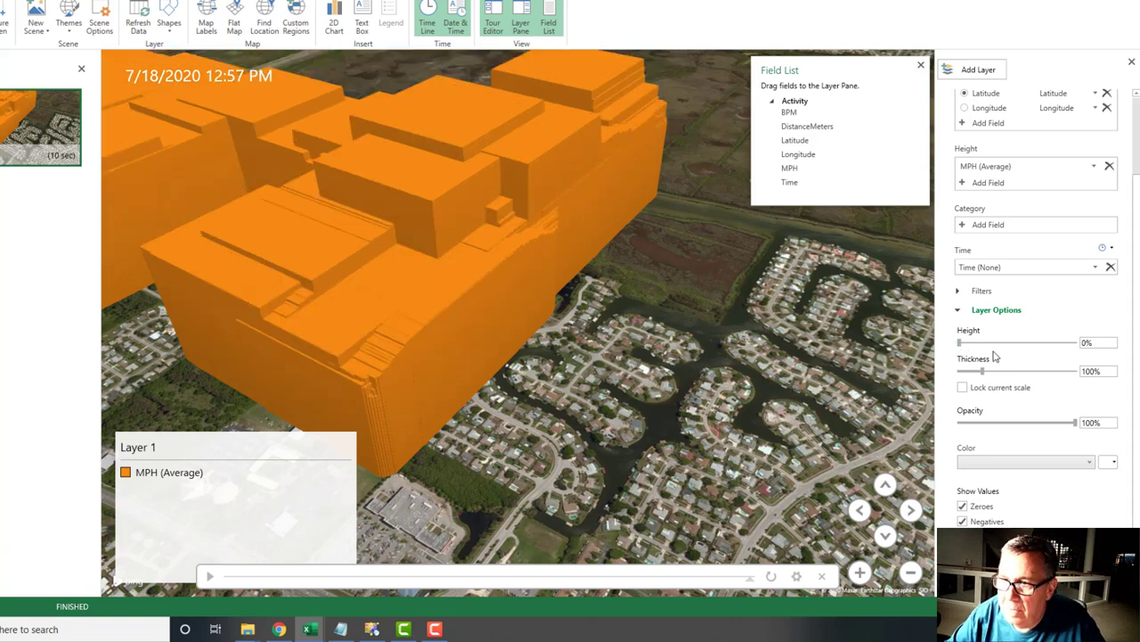
click(1097, 342)
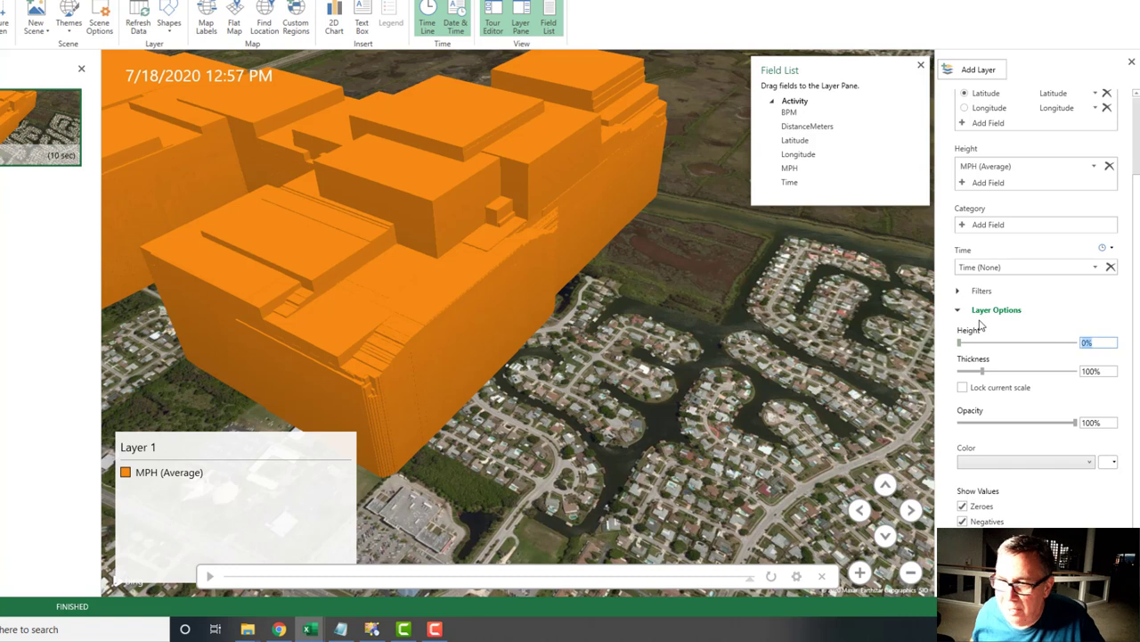
text(10)
key(Tab)
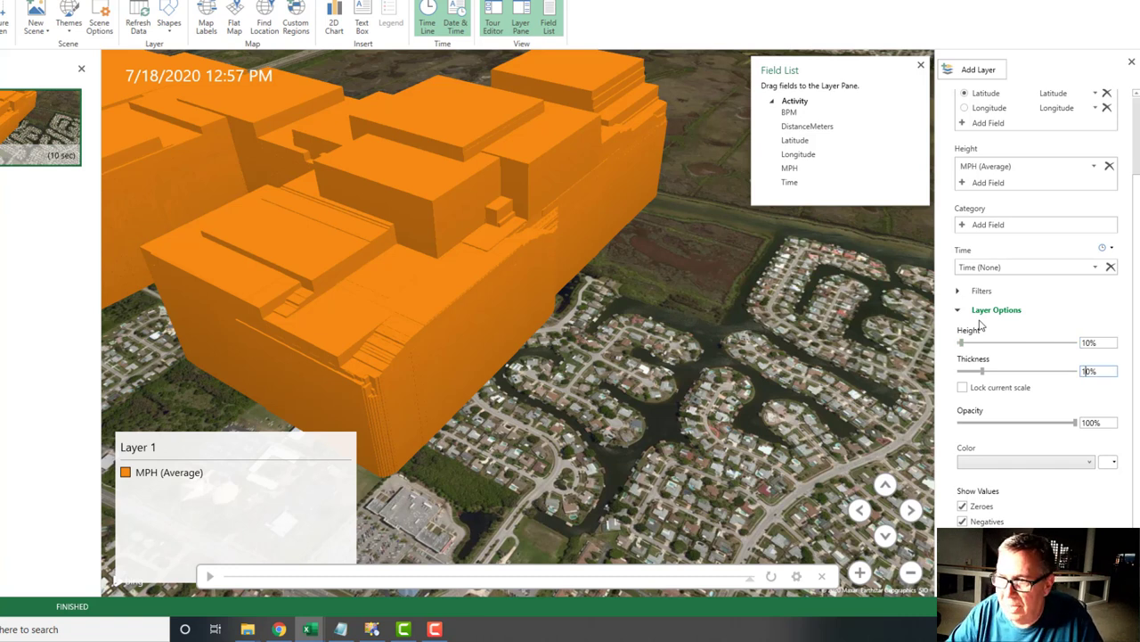
text(10)
key(Tab)
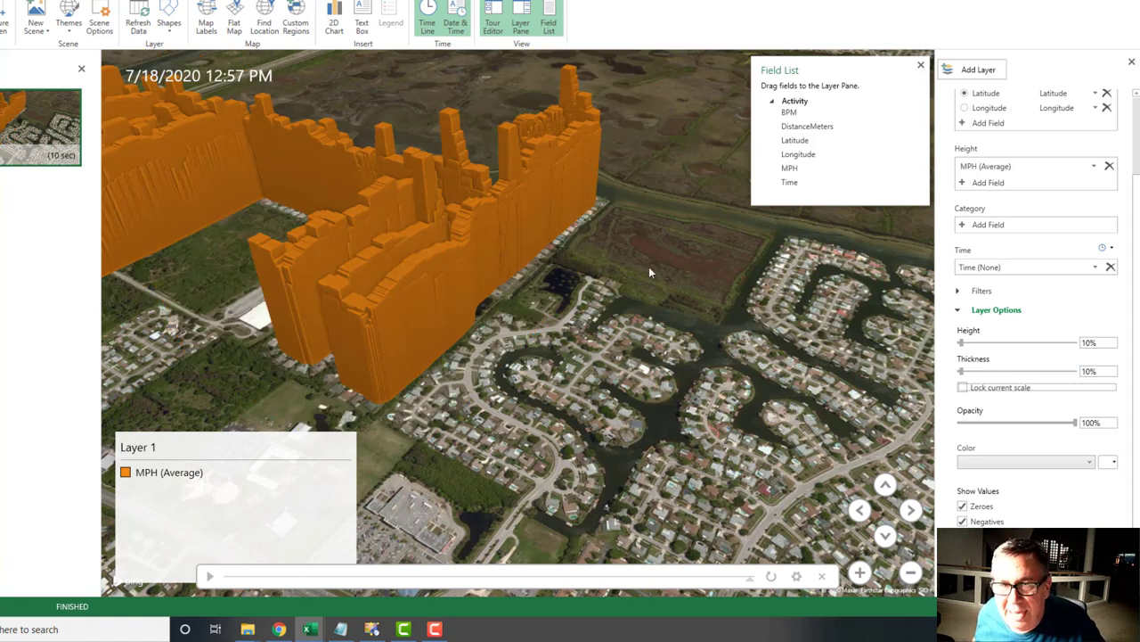
Step: Recolour the MPH (Average) series dark green and pull the map view back over the route
click(1092, 464)
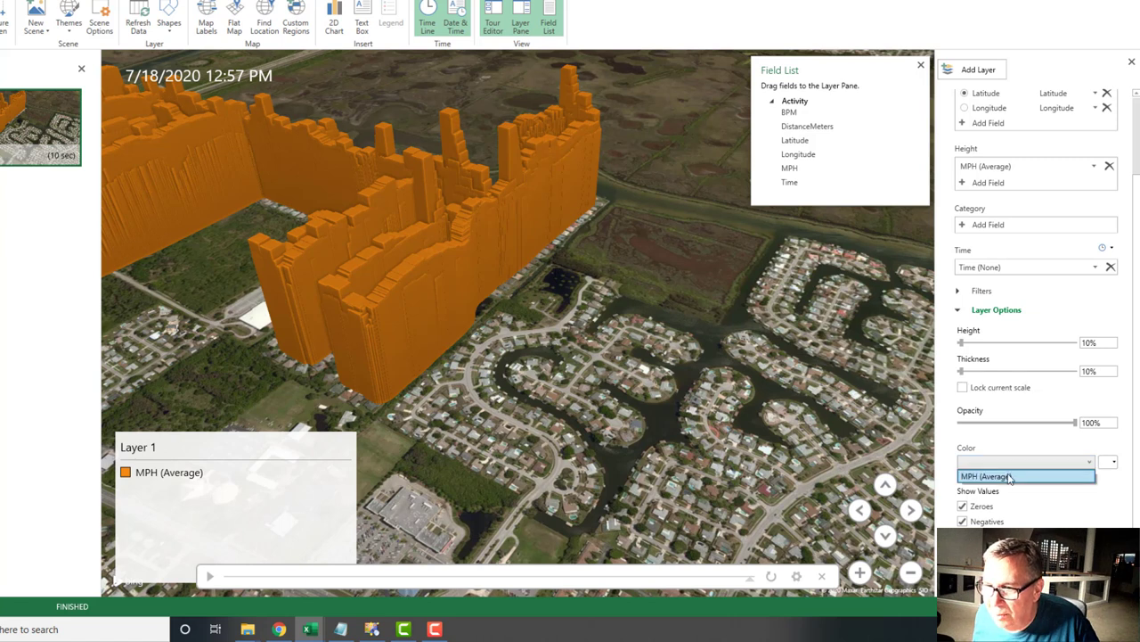
click(1012, 476)
click(1110, 462)
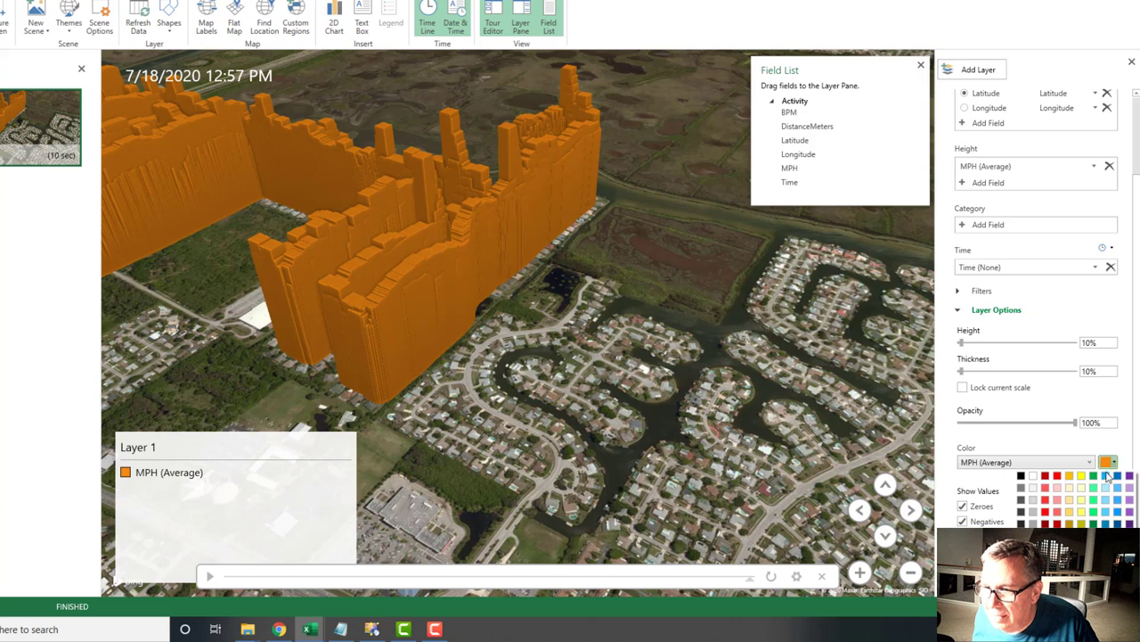
click(1093, 522)
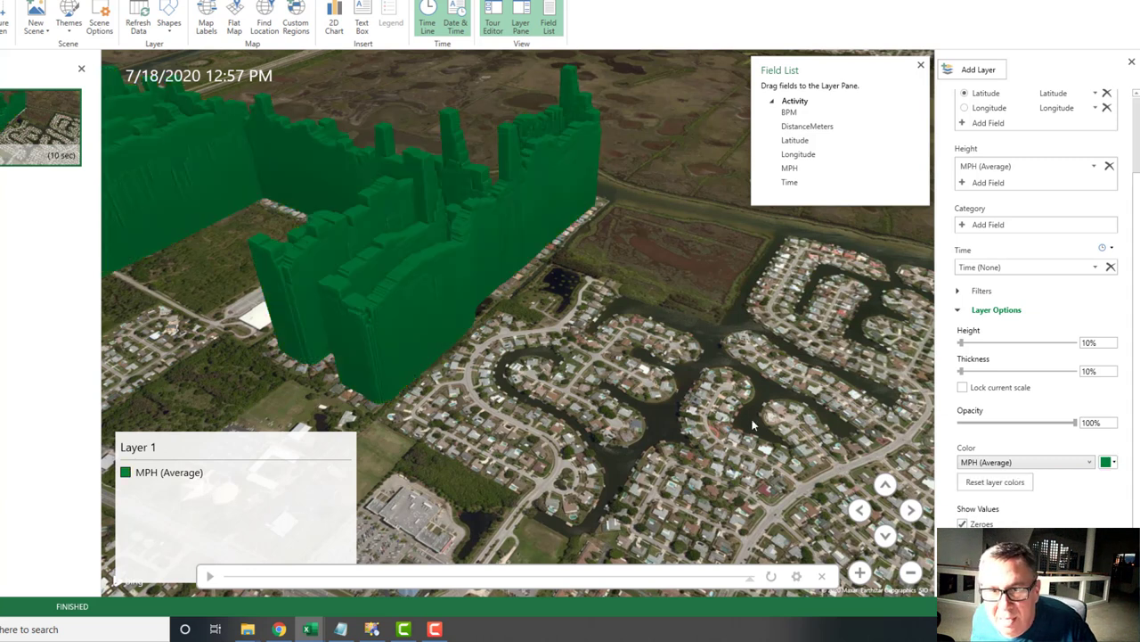
scroll(628, 437, down, 2)
scroll(628, 437, down, 1)
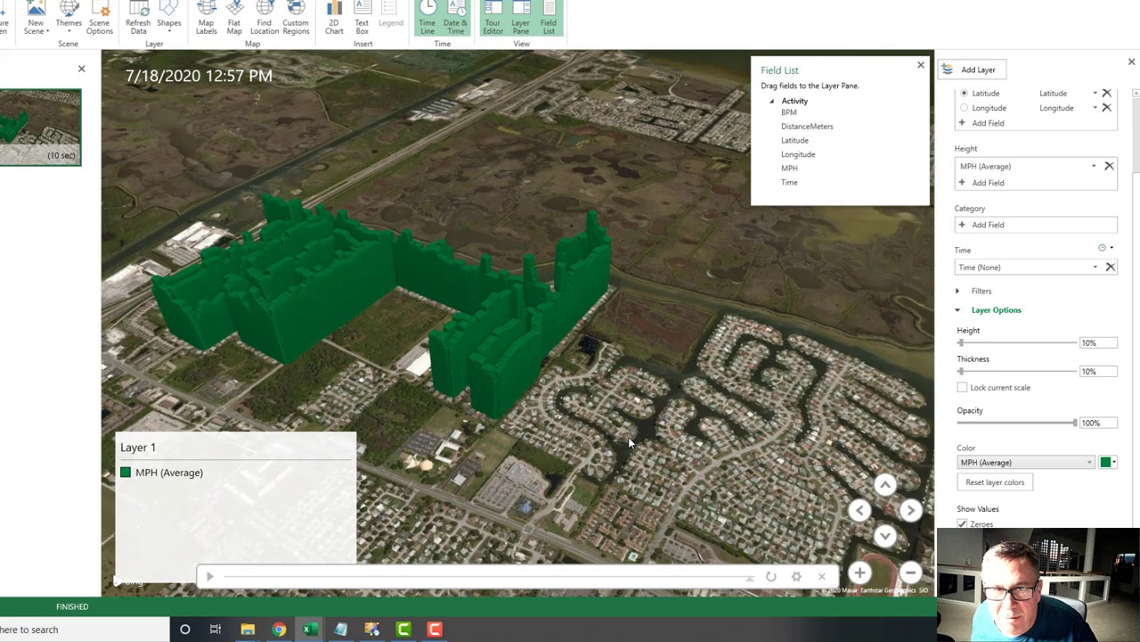
click(210, 577)
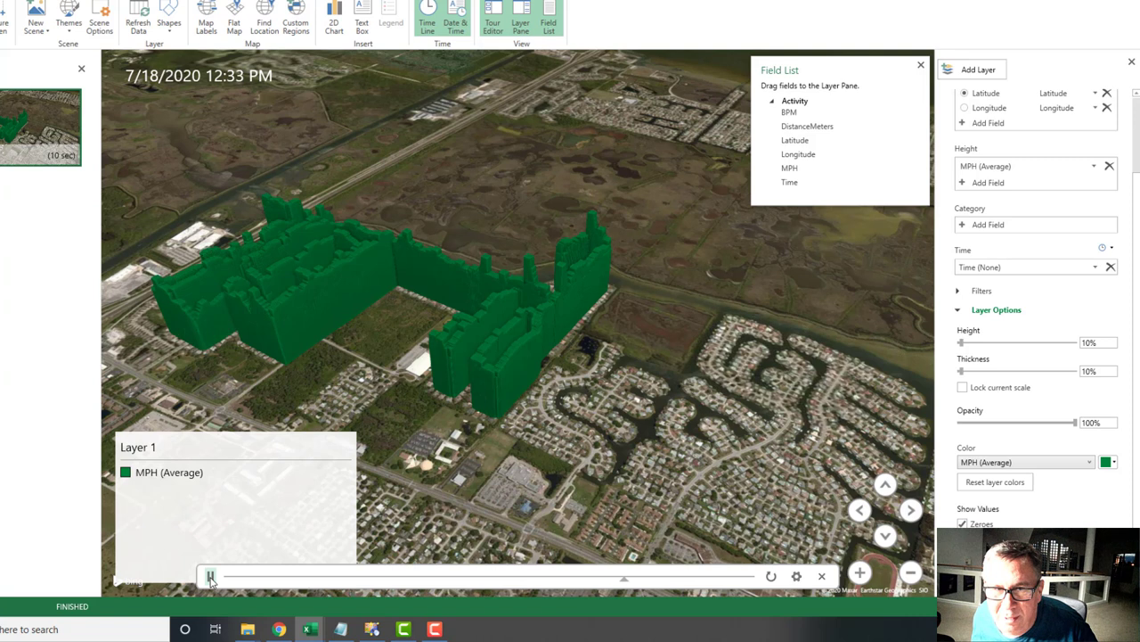
click(211, 577)
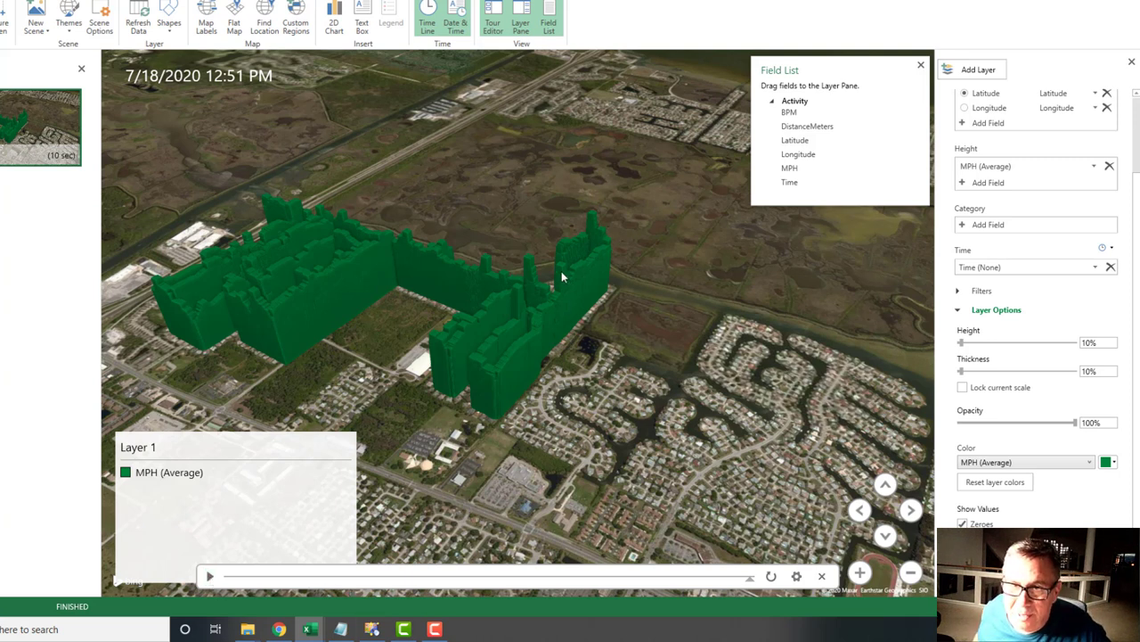
mouse_move(522, 356)
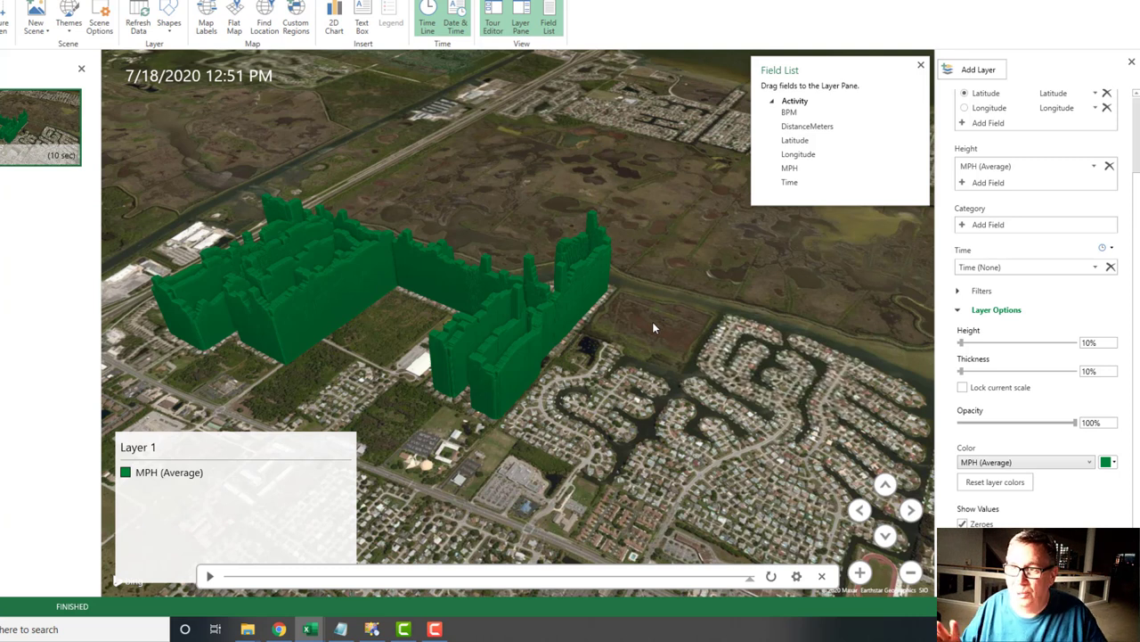
scroll(674, 301, up, 2)
scroll(674, 301, down, 5)
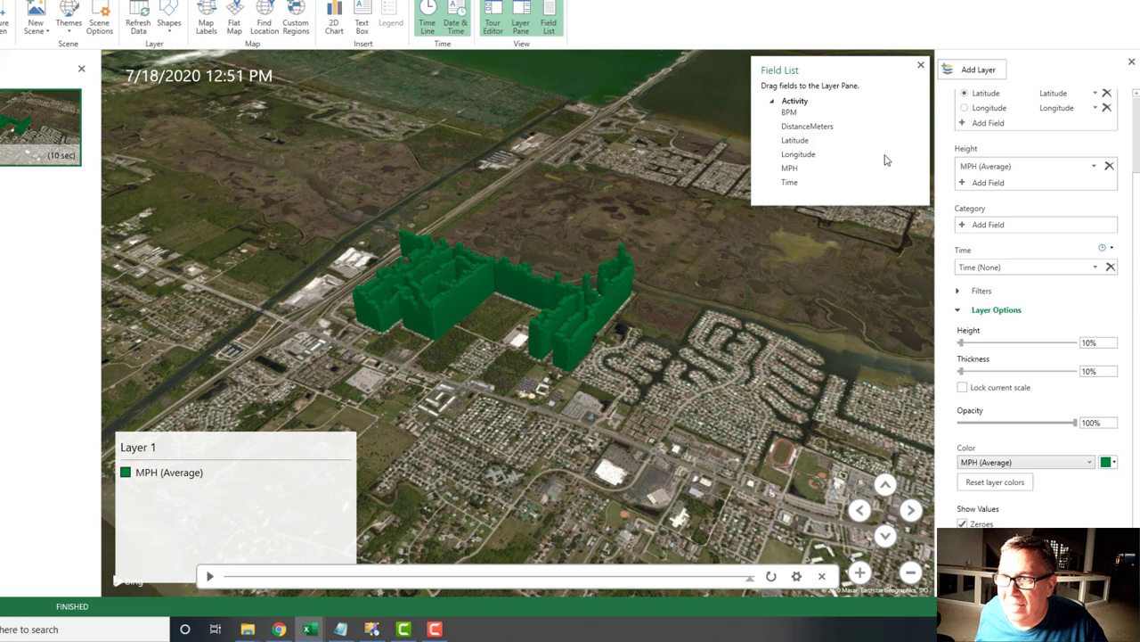
scroll(1090, 143, up, 1)
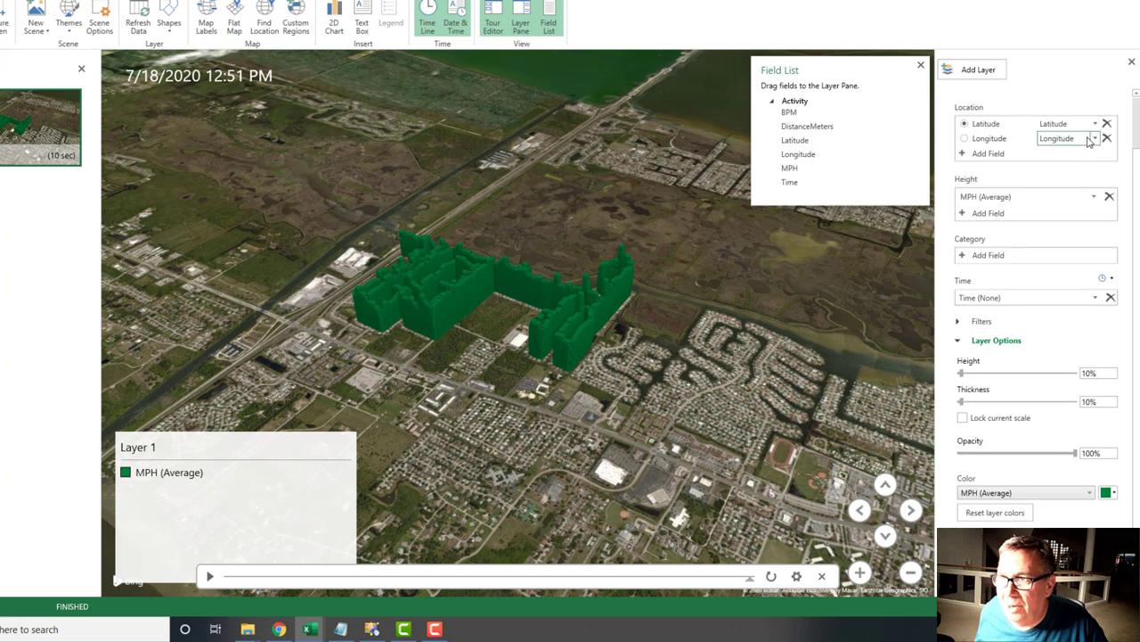
Step: Add Layer 2 plotting BPM (Average) as column height with Time assigned, and centre it
click(976, 71)
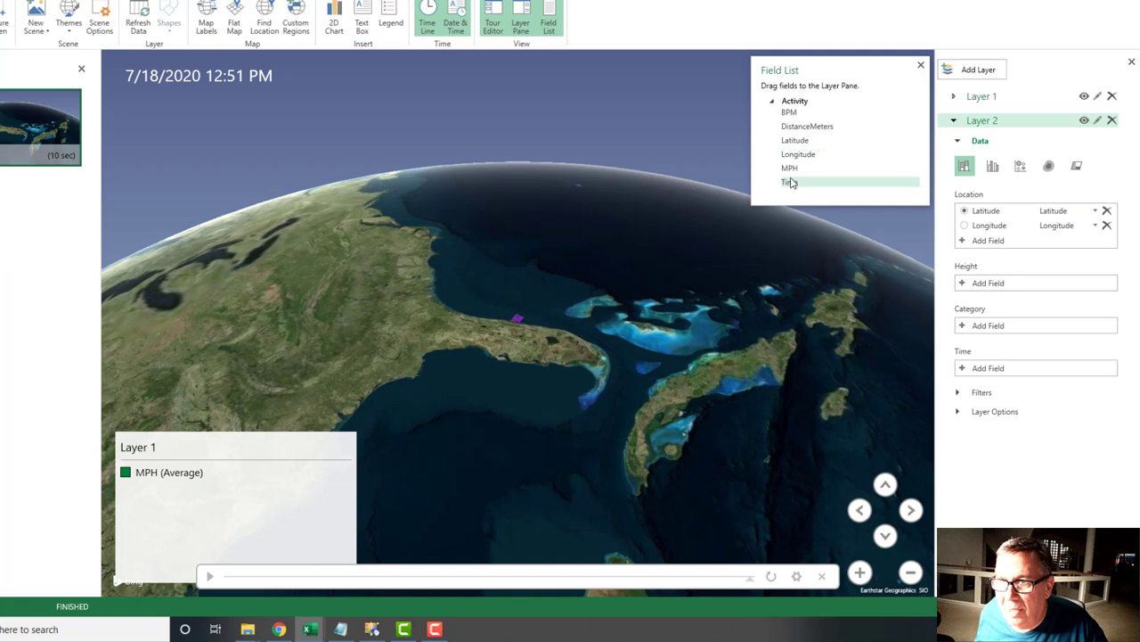
drag(789, 114, 996, 285)
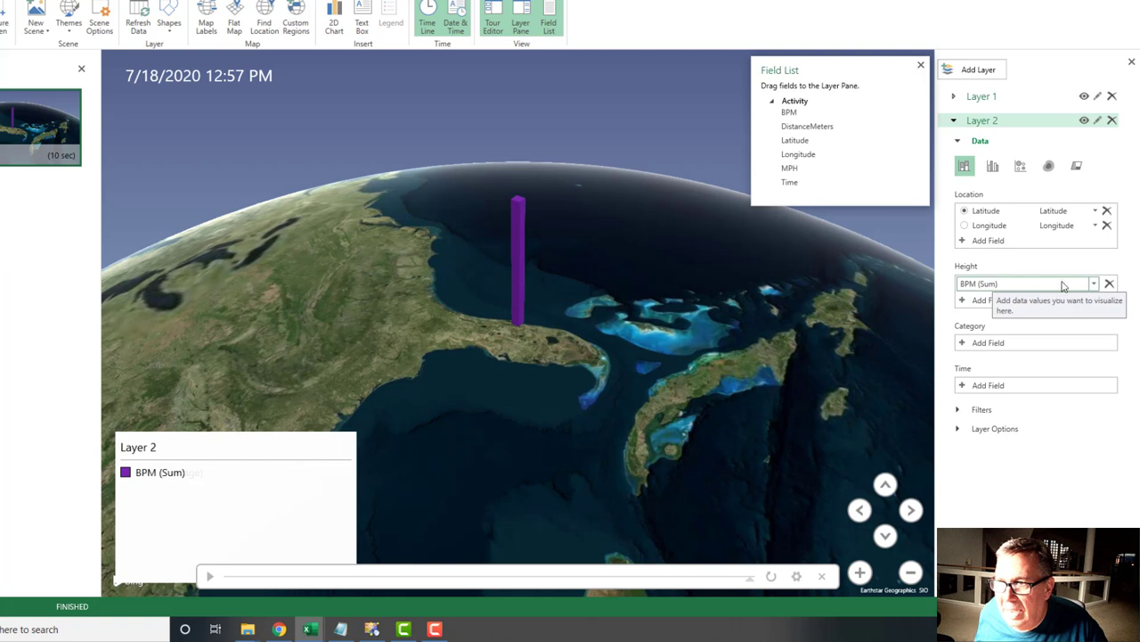
click(1095, 283)
click(1004, 312)
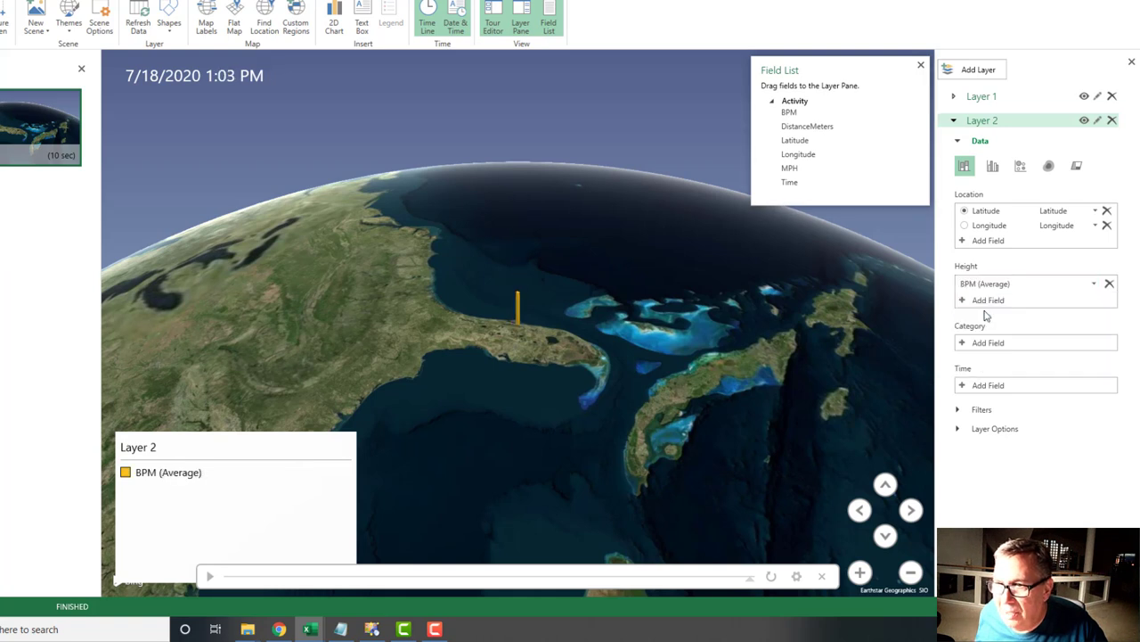
drag(789, 182, 984, 392)
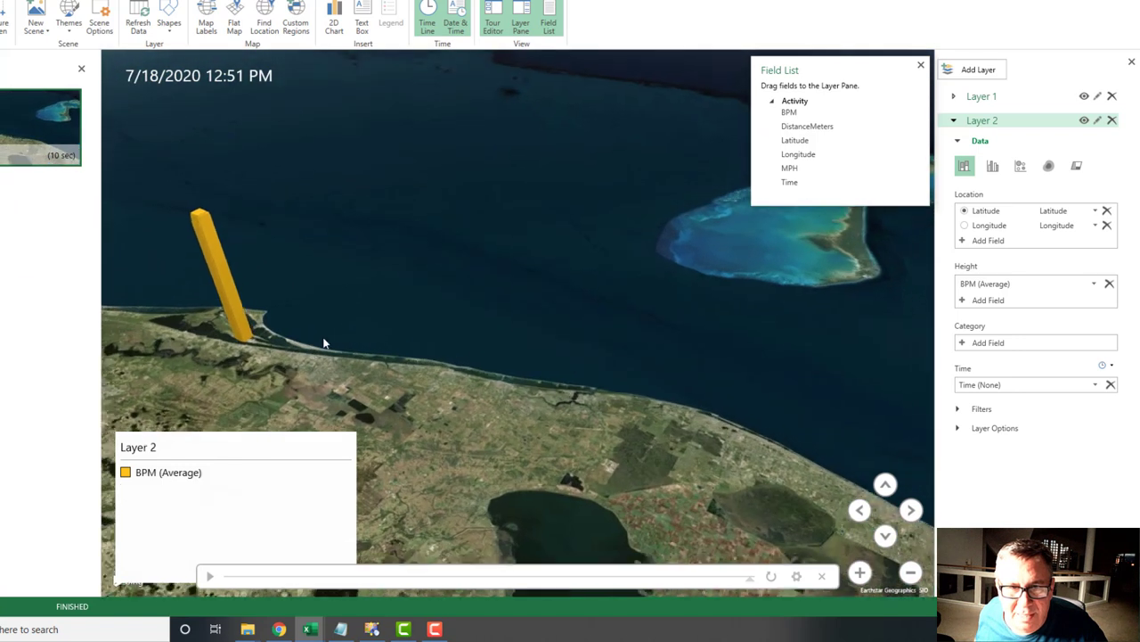
drag(298, 353, 560, 382)
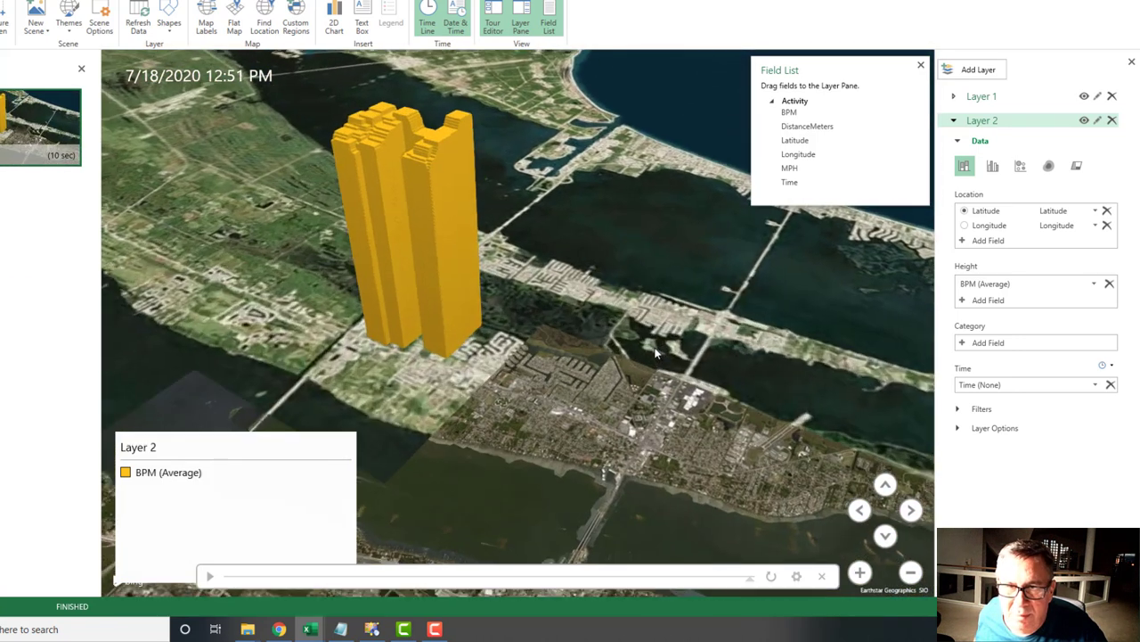
Step: Turn the BPM columns red and set their thickness to 2%
click(958, 432)
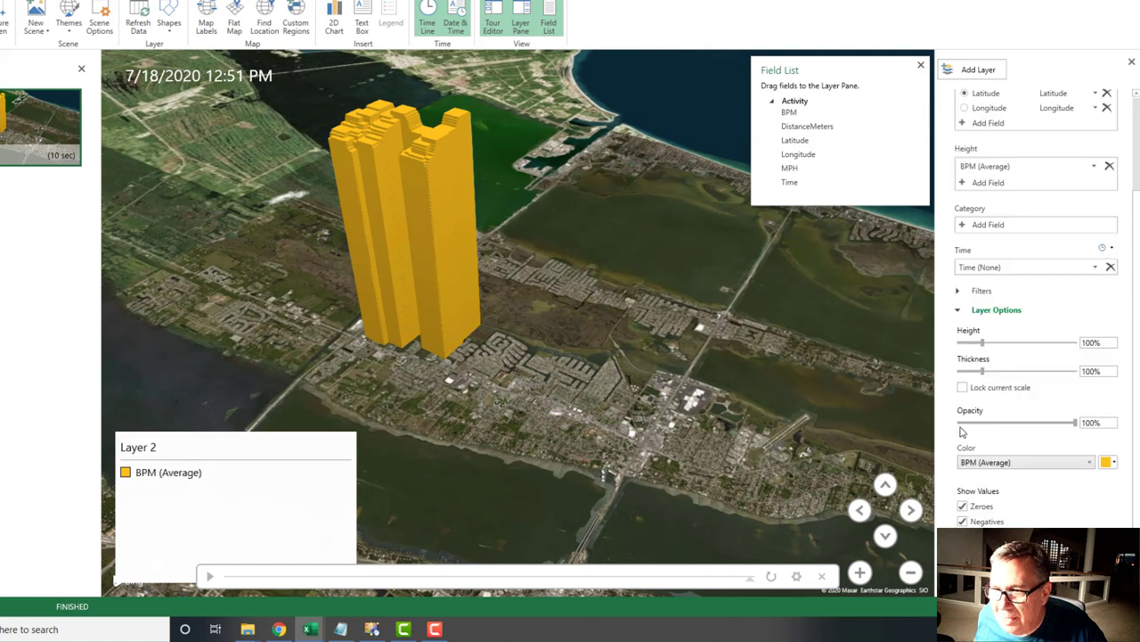
click(1113, 464)
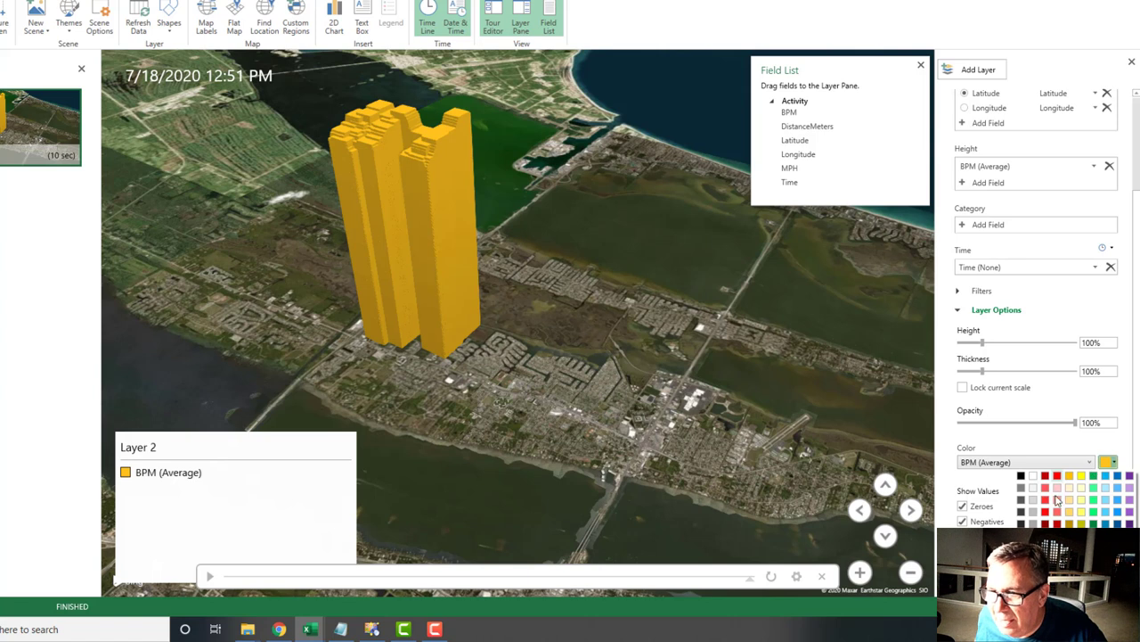
click(1046, 476)
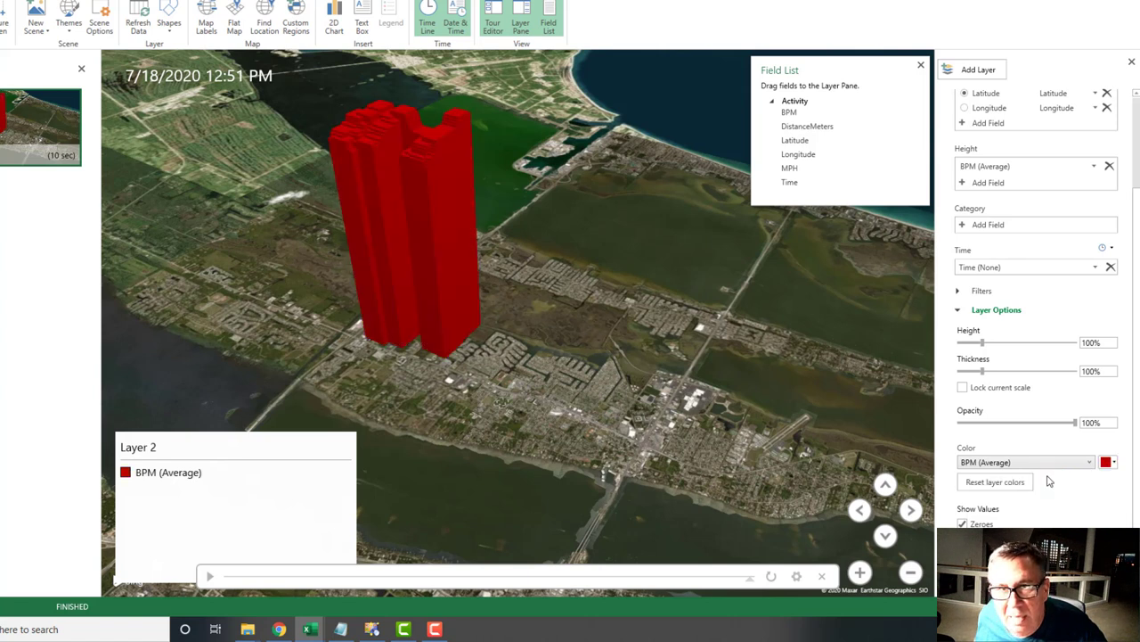
scroll(1034, 486, down, 1)
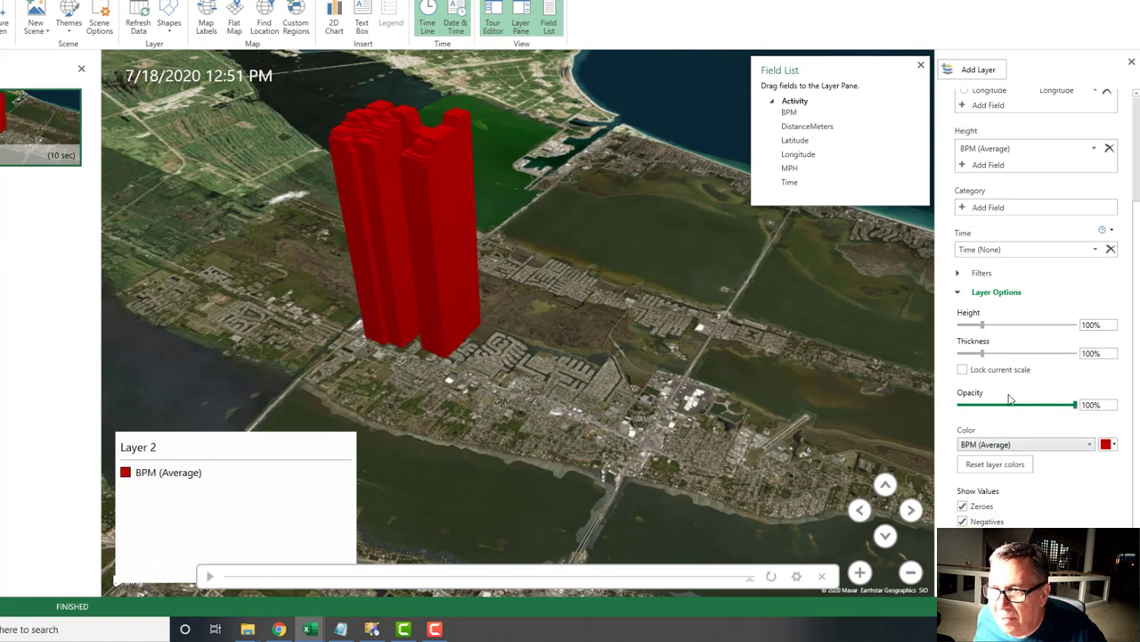
click(1094, 354)
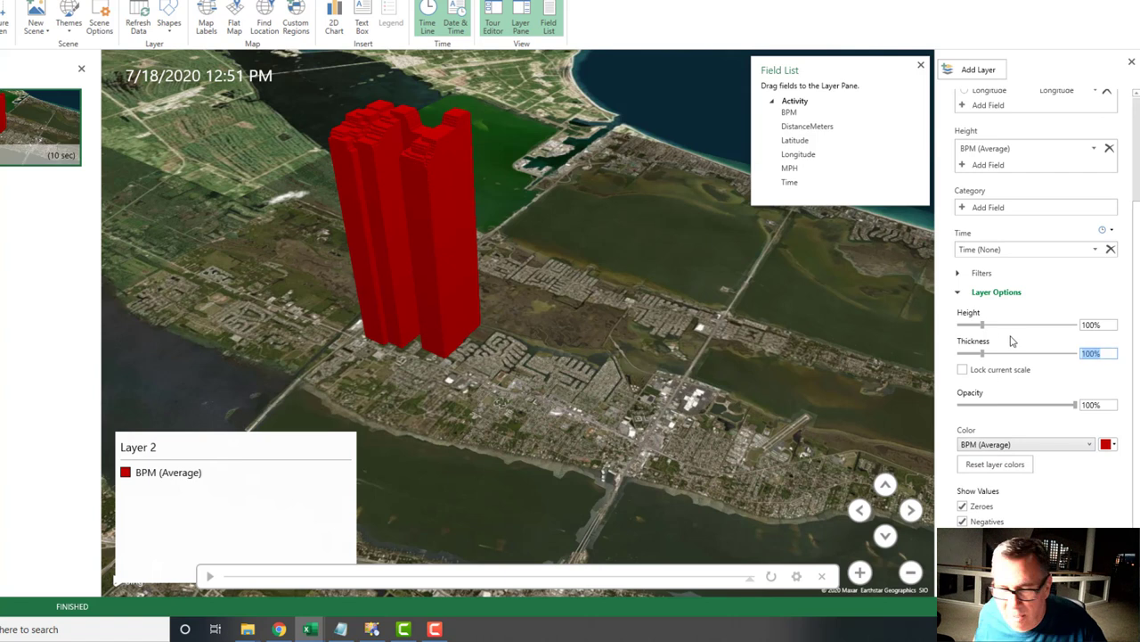
text(2)
key(Tab)
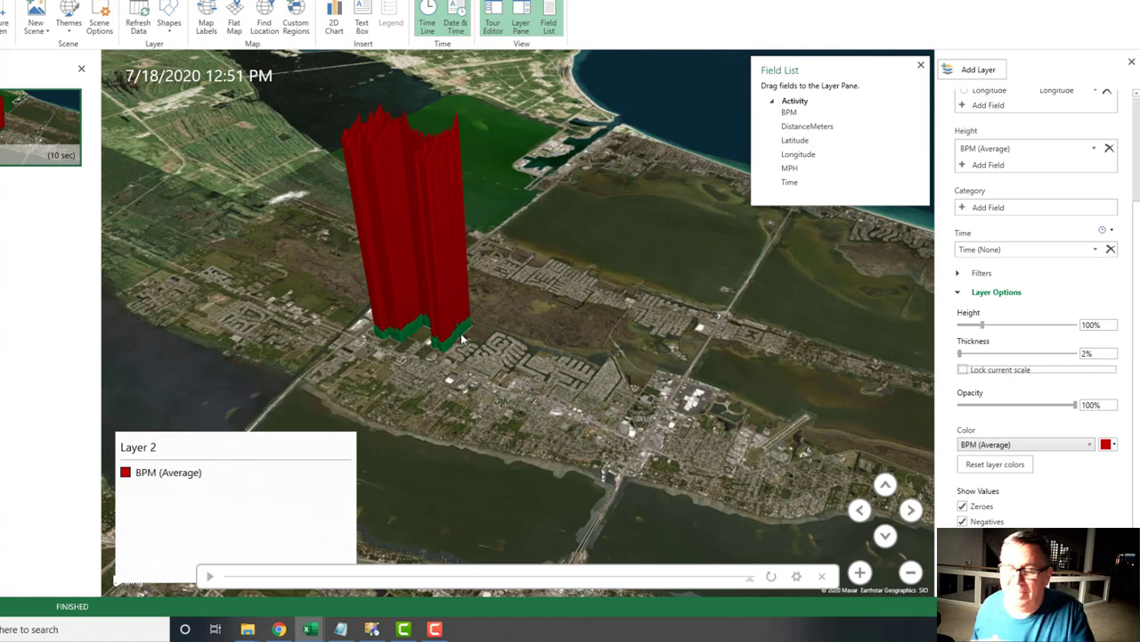
Step: Lower the BPM column height to 3% and zoom in on the route
mouse_move(461, 337)
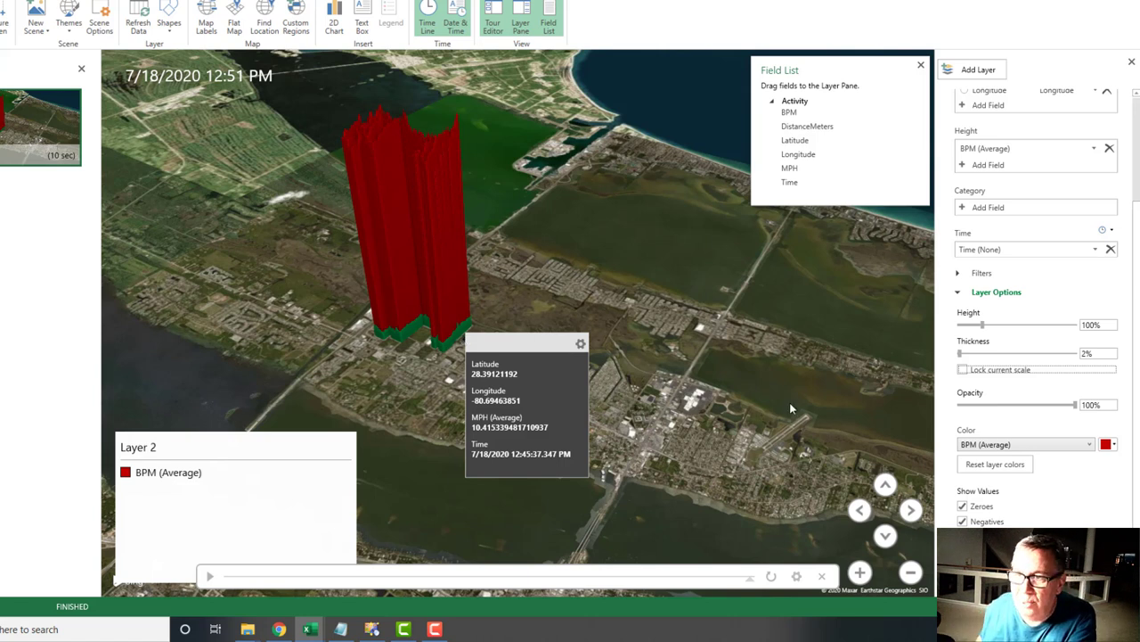
double_click(1091, 324)
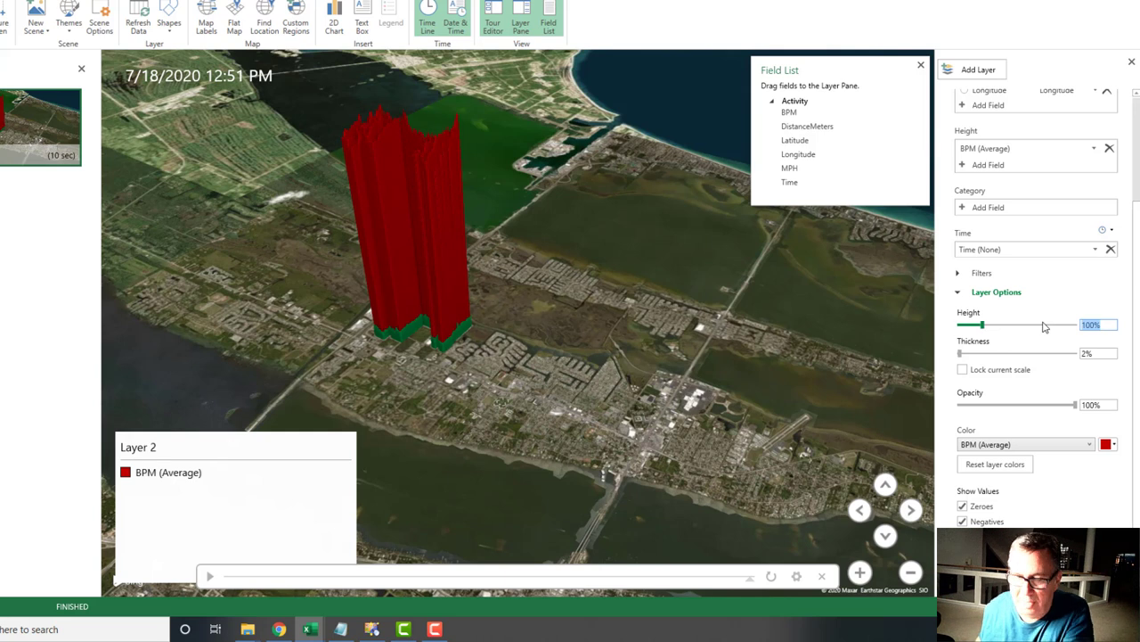
text(3)
key(Return)
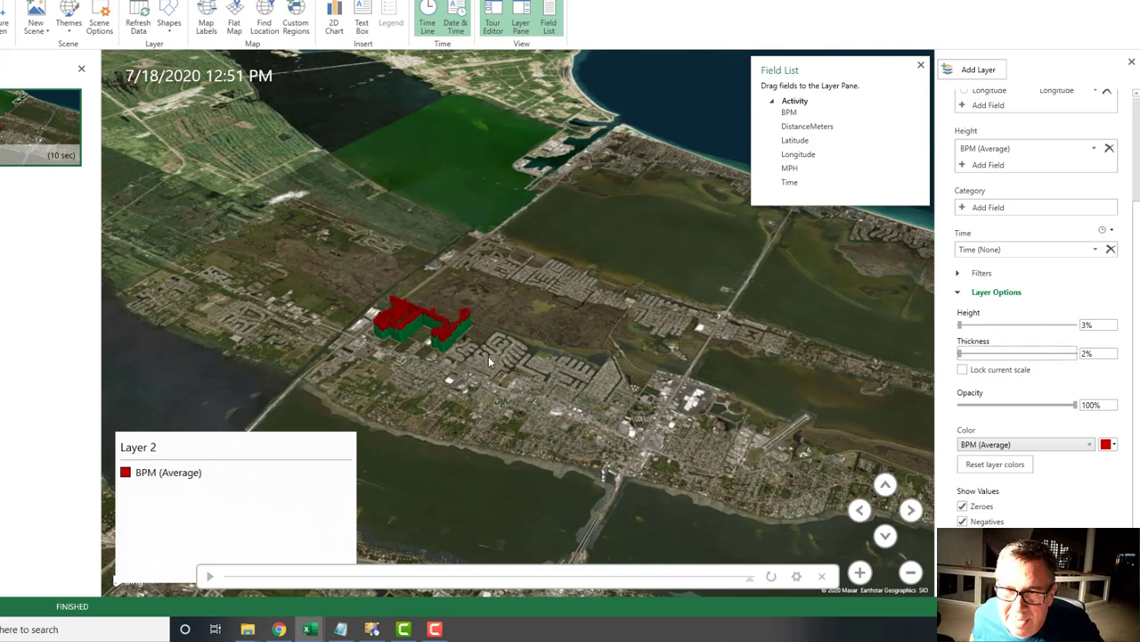
scroll(488, 356, up, 5)
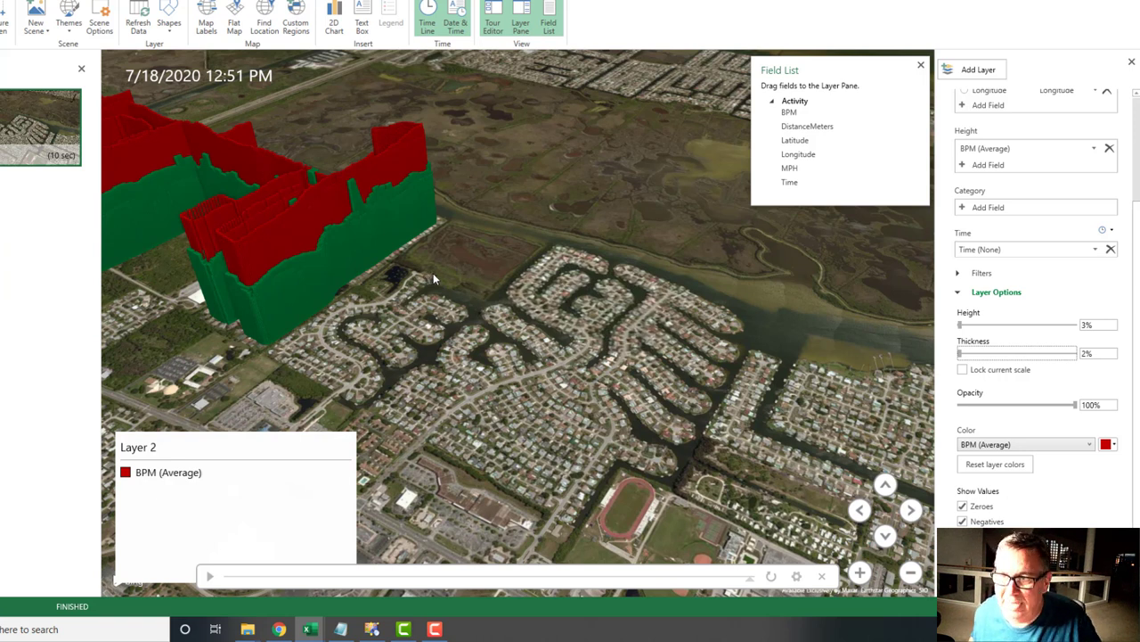
Step: Delete the BPM and MPH legends from the map and re-centre the route
click(253, 453)
key(Delete)
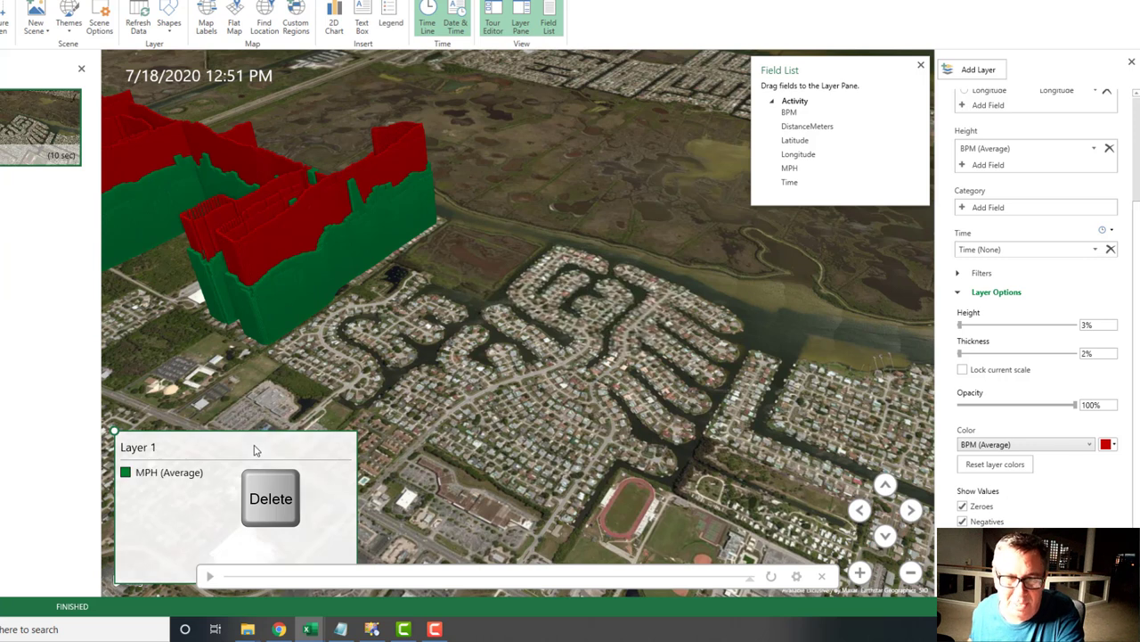
key(Delete)
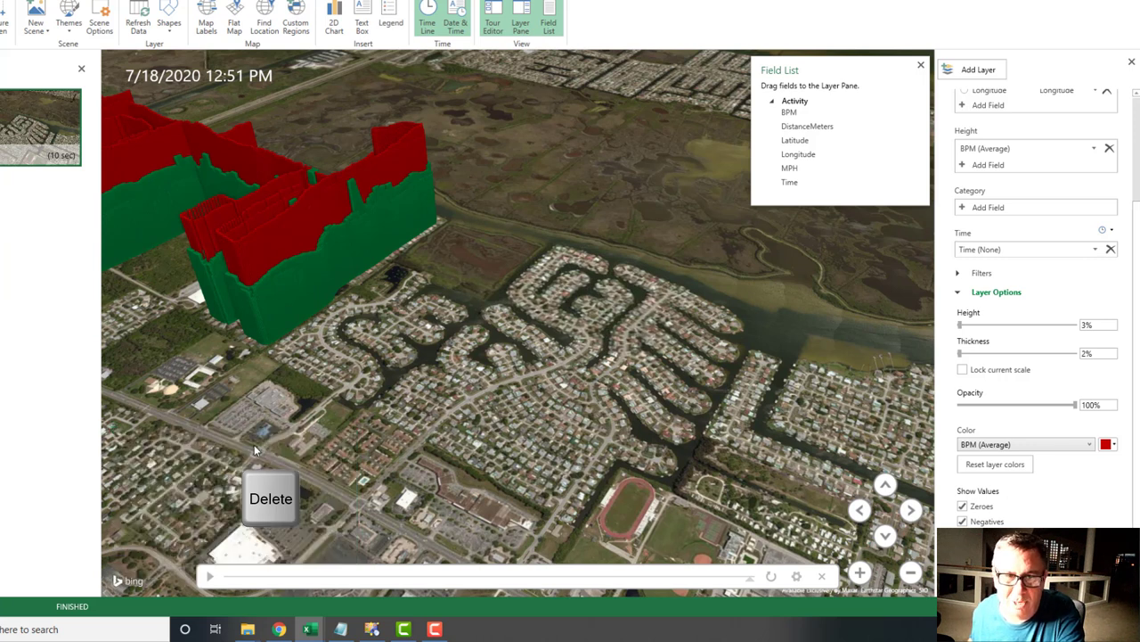
scroll(346, 399, down, 3)
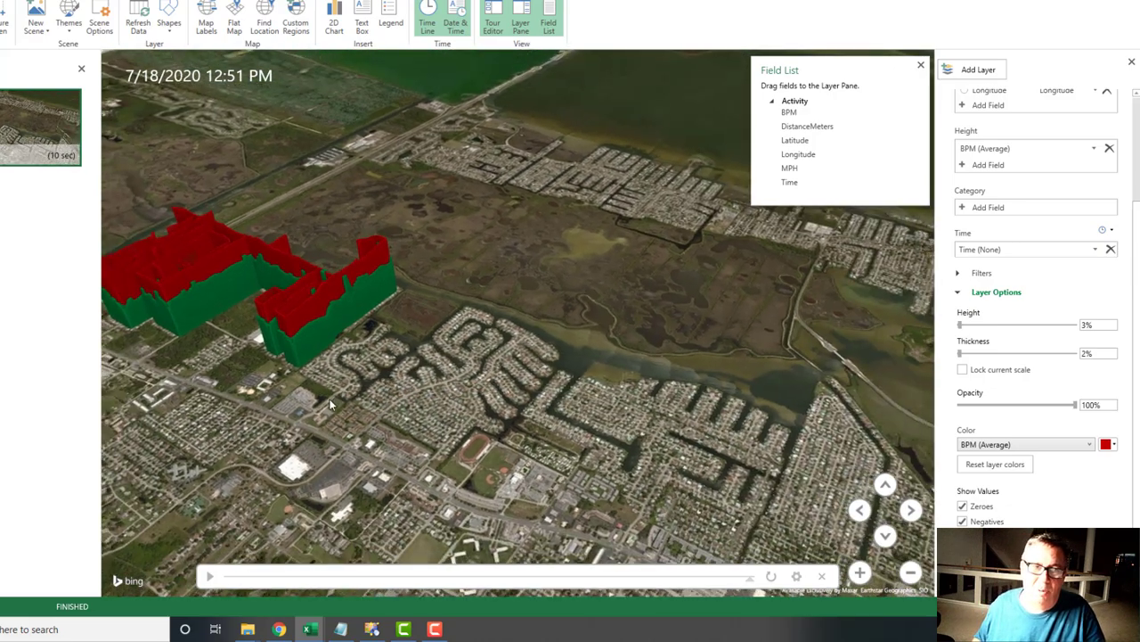
drag(248, 401, 622, 331)
drag(598, 369, 540, 431)
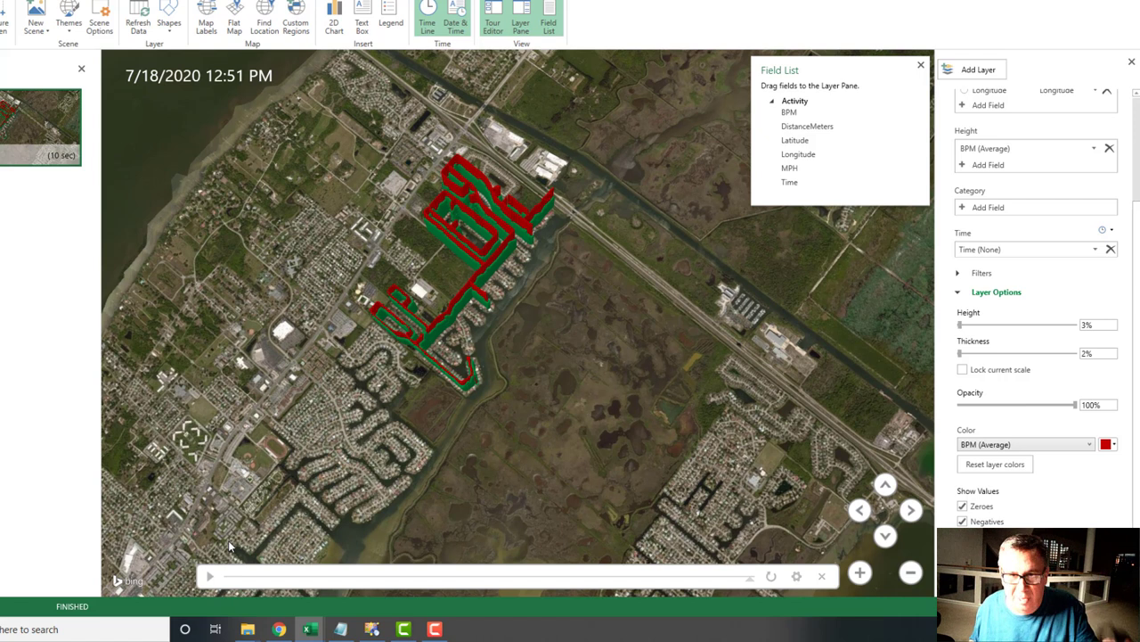
Step: Play the time animation of the red and green columns along the route
click(210, 576)
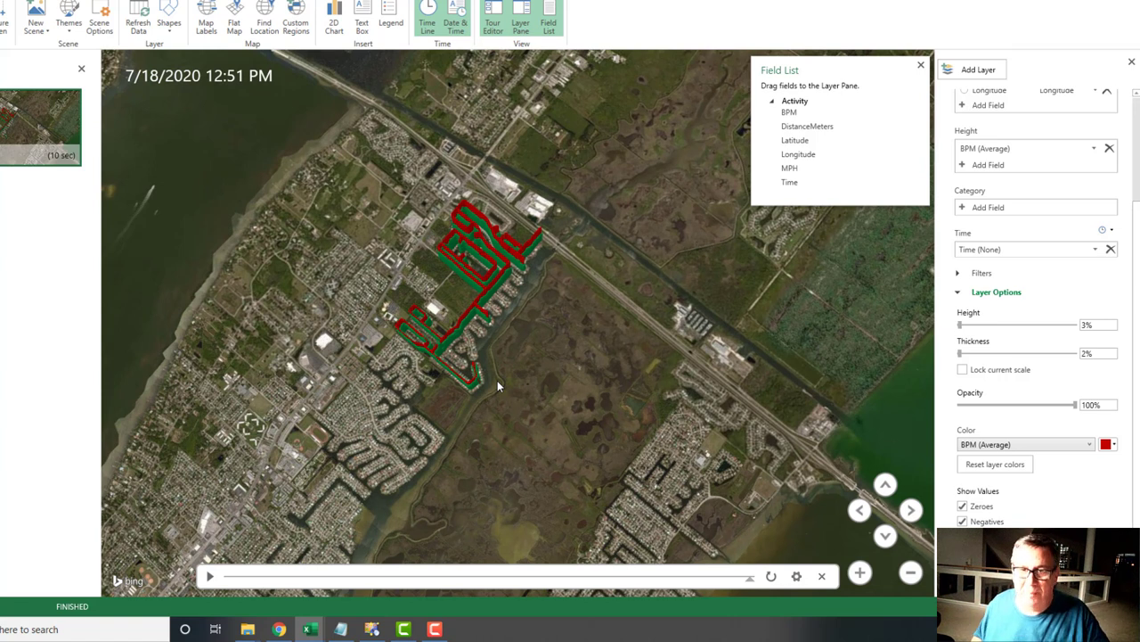
scroll(568, 379, up, 3)
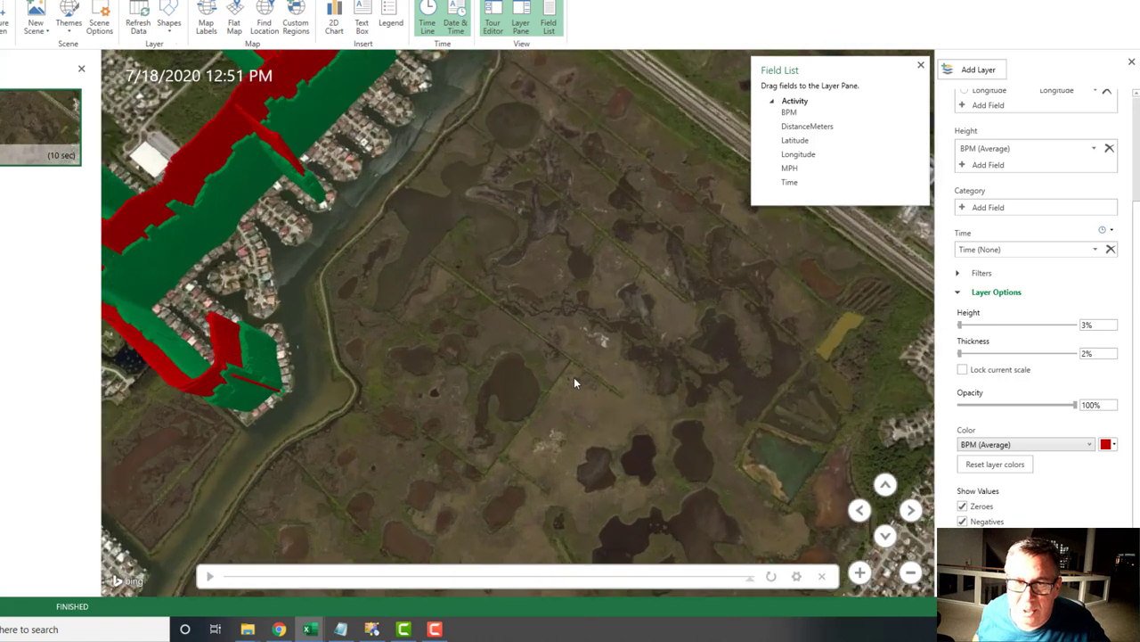
scroll(573, 377, down, 4)
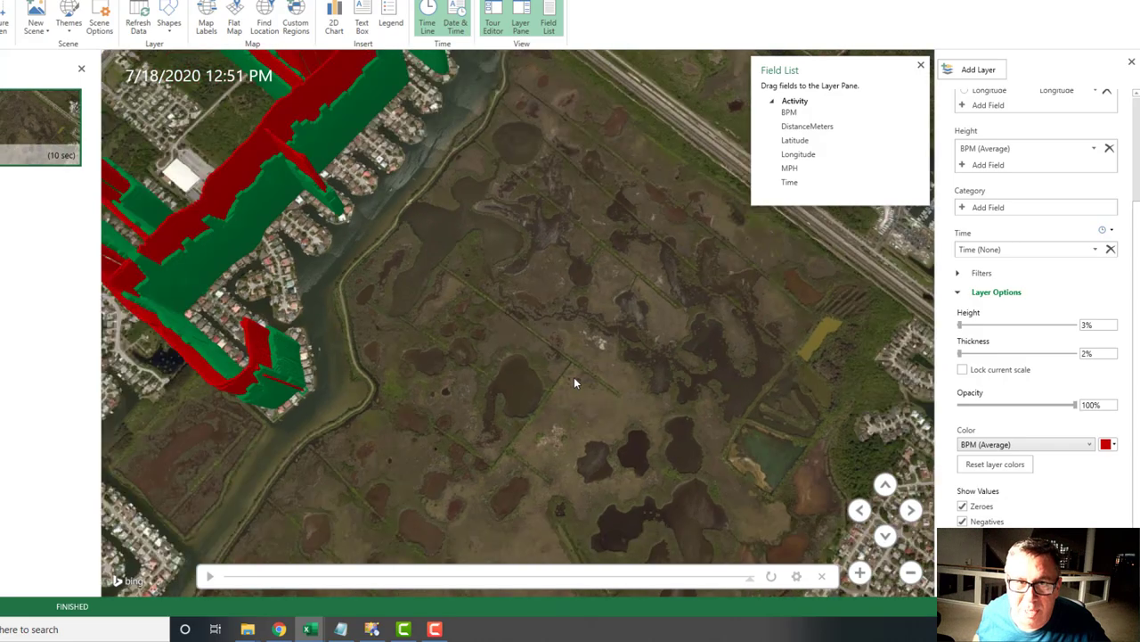
scroll(568, 385, up, 3)
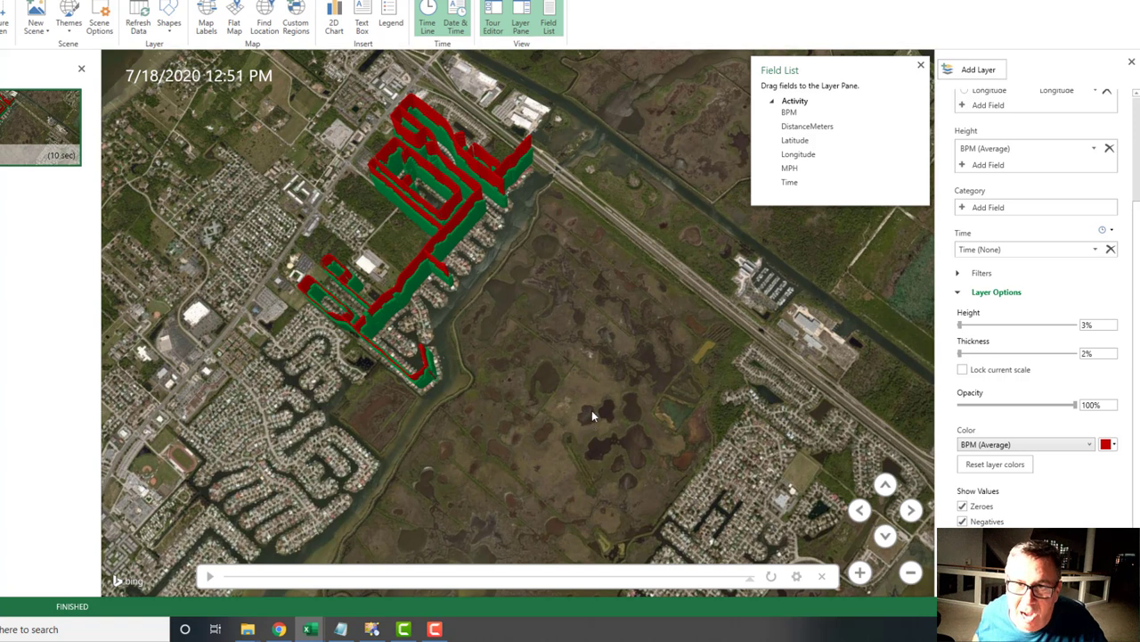
Step: Tilt and rotate the map into a perspective view with the route following the shoreline
drag(590, 411, 563, 116)
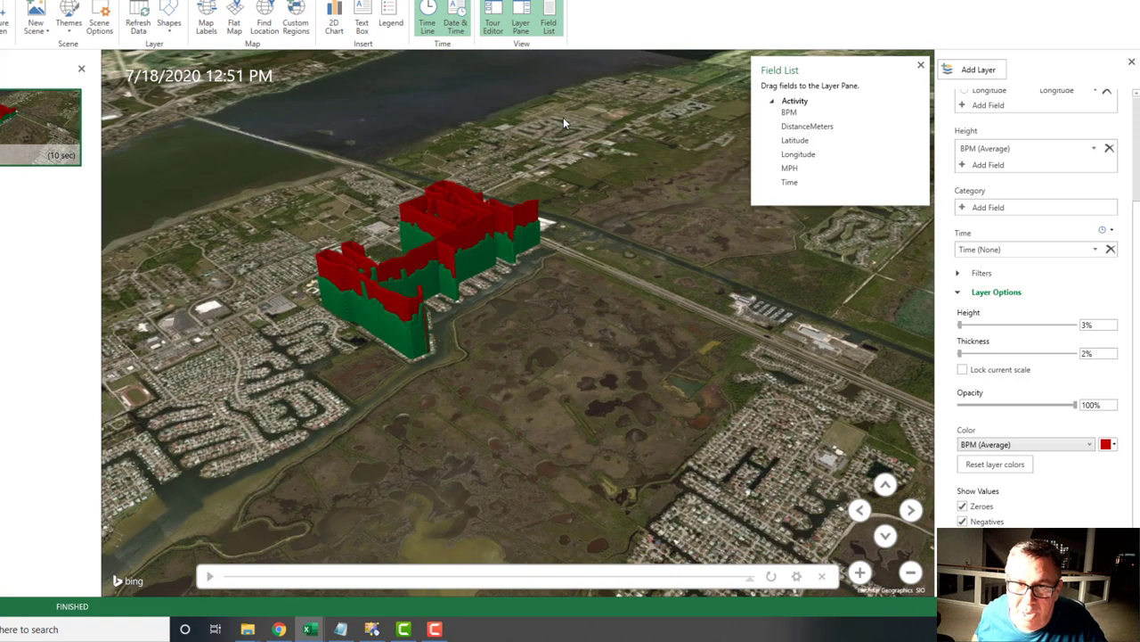
drag(573, 419, 529, 116)
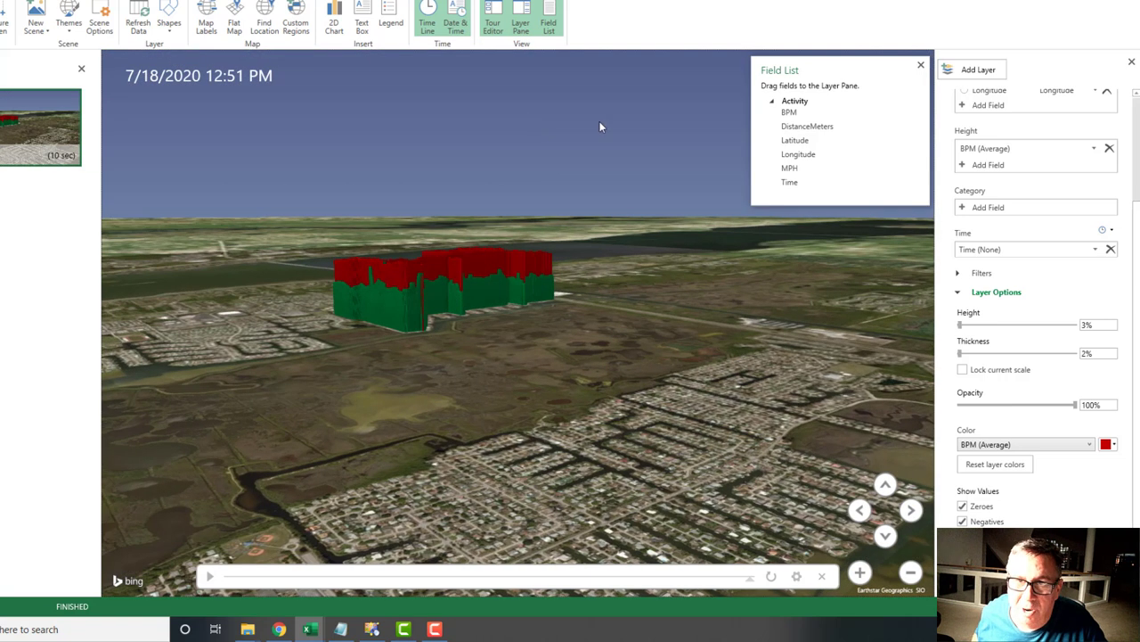
drag(600, 108, 603, 325)
drag(590, 140, 619, 260)
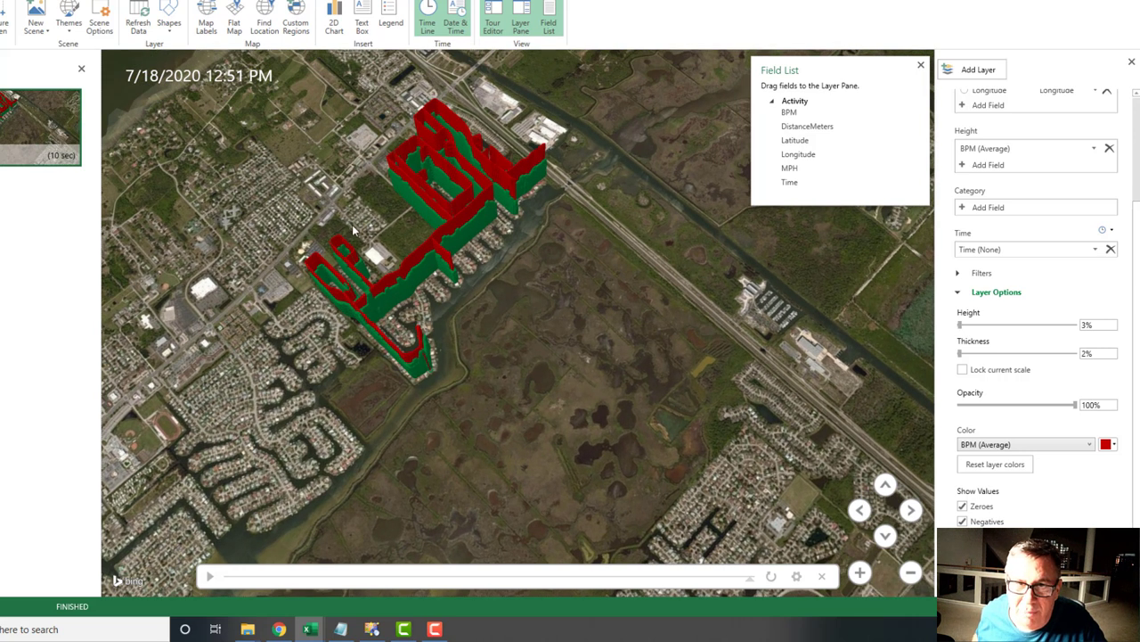
drag(370, 220, 445, 264)
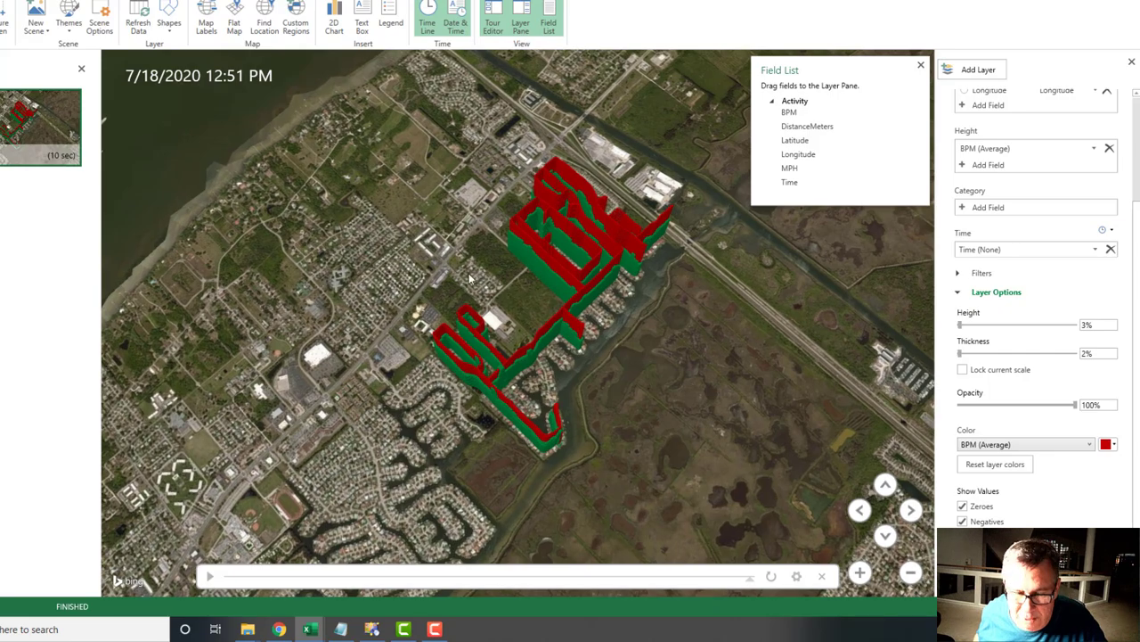
drag(369, 272, 515, 421)
drag(498, 377, 505, 200)
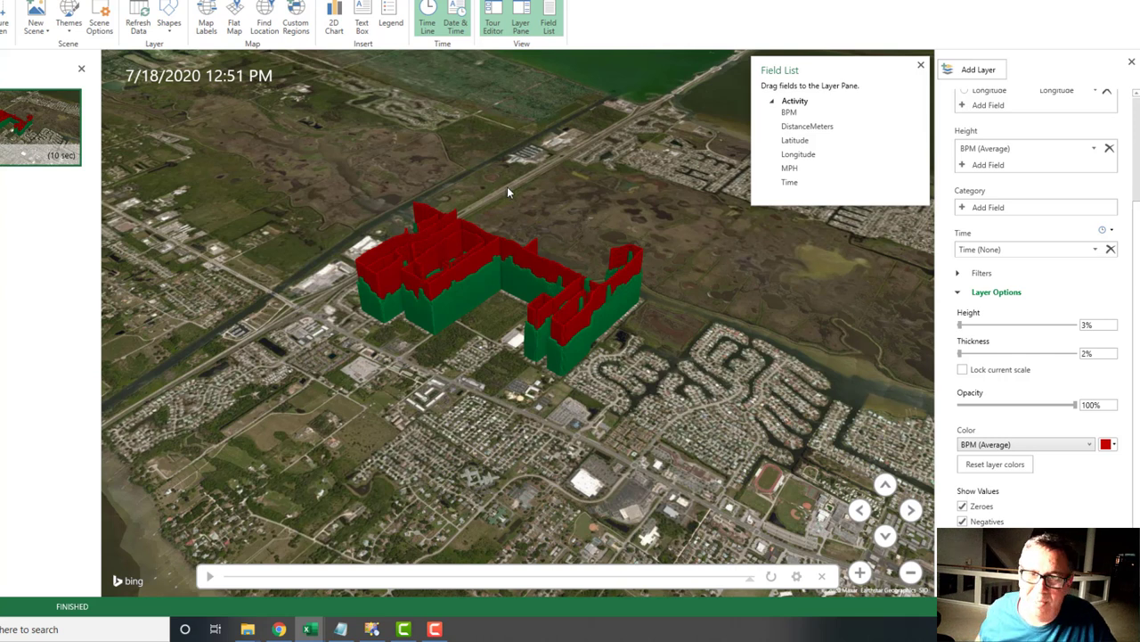
scroll(507, 186, up, 4)
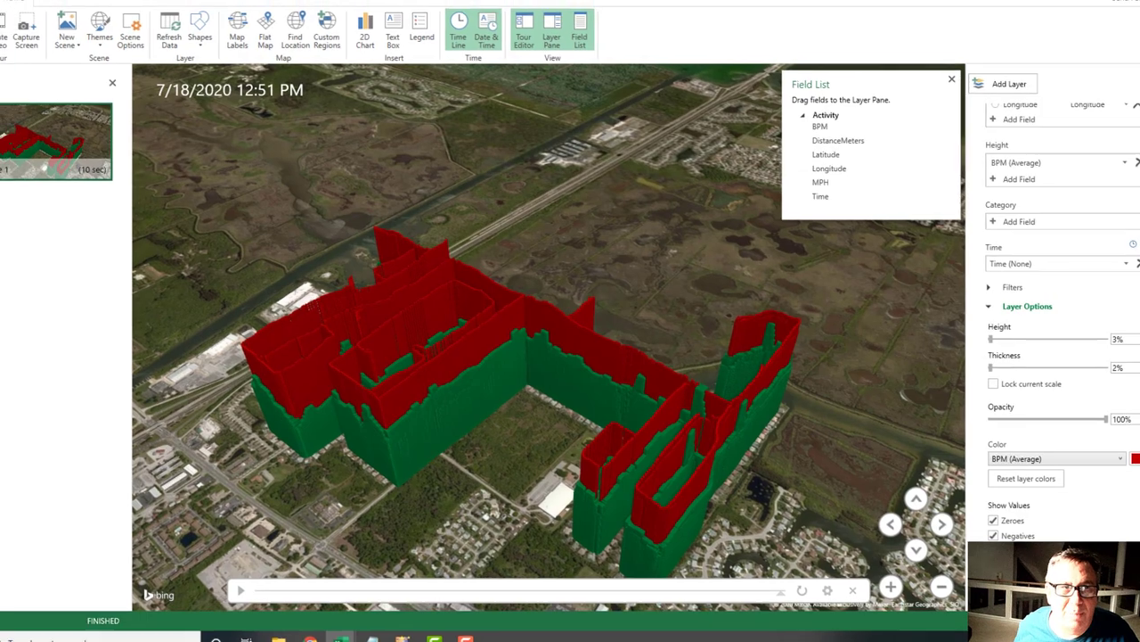
click(34, 27)
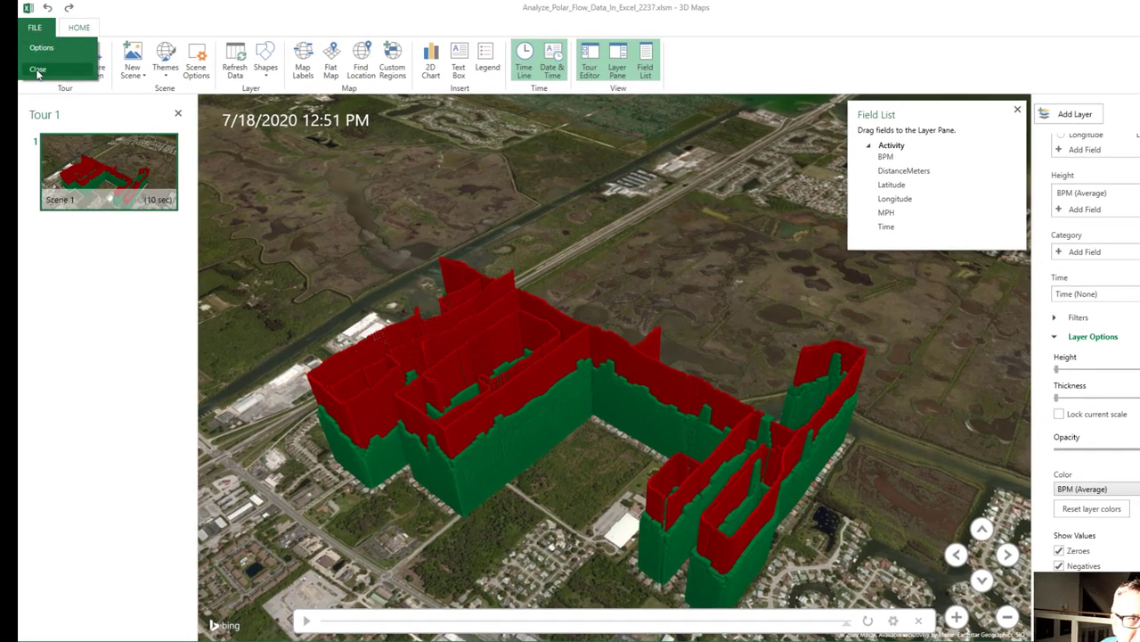
Step: Close 3D Maps, then save and close the Analyze_Polar_Flow_Data_In_Excel_2237 workbook
click(37, 70)
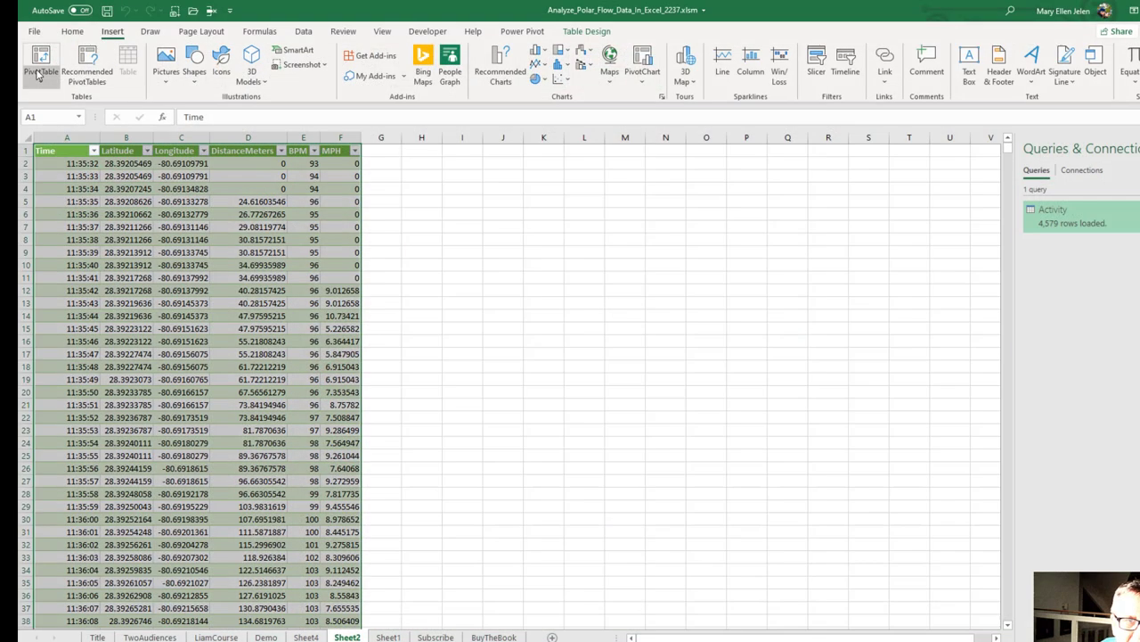
click(322, 201)
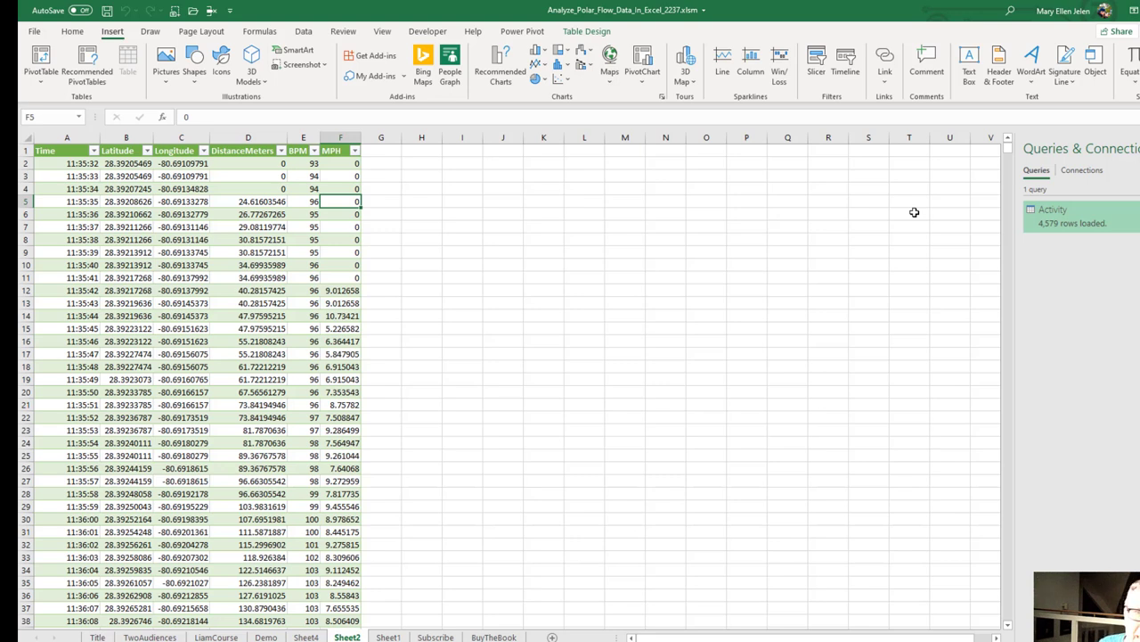
click(107, 10)
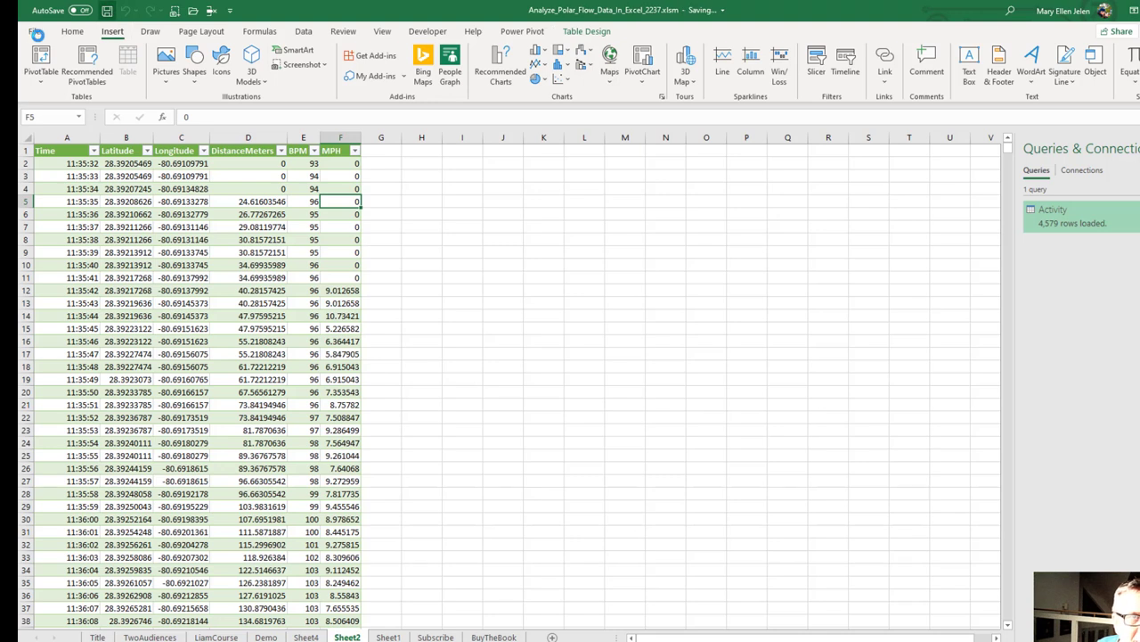
click(35, 32)
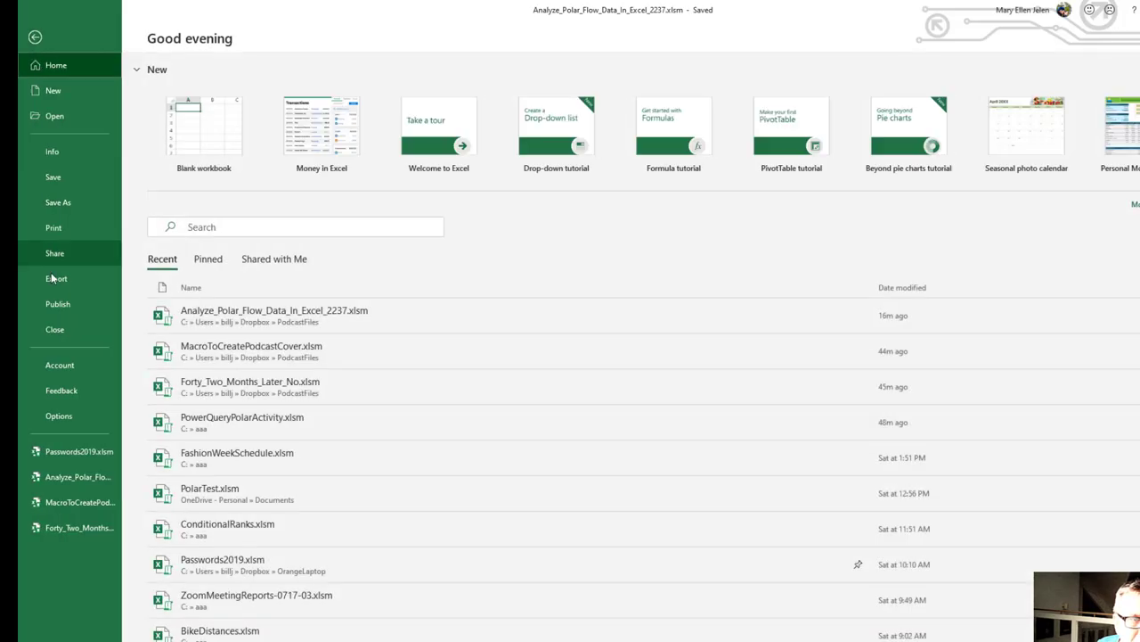
click(53, 328)
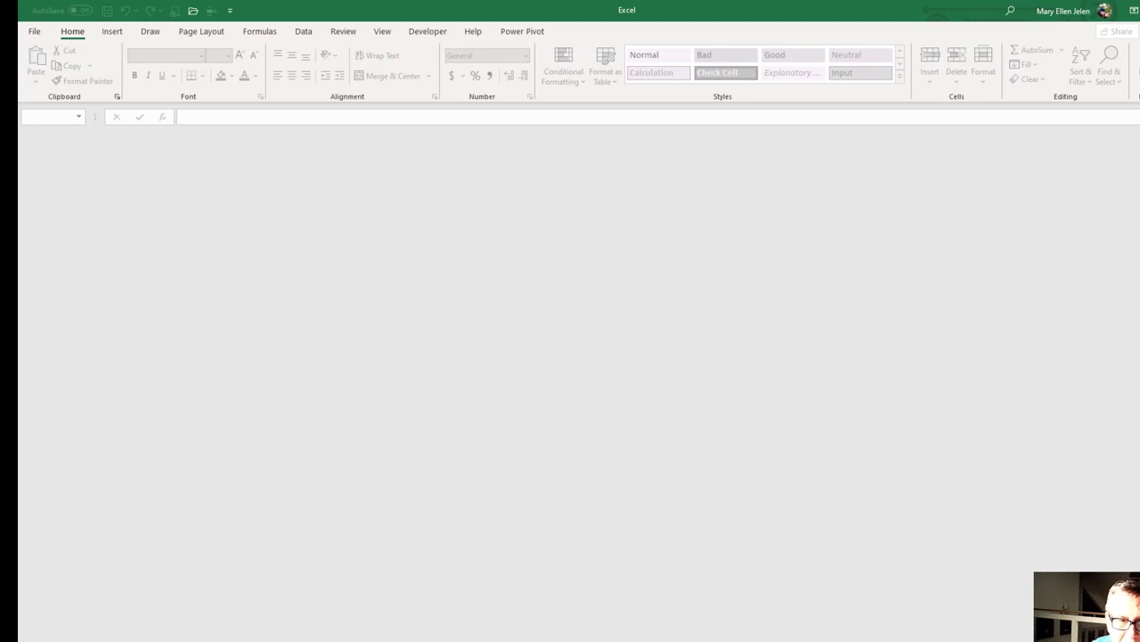
Step: In the Downloads folder, rename Polar.TCX to PolarLaps.TCX
mouse_move(344, 640)
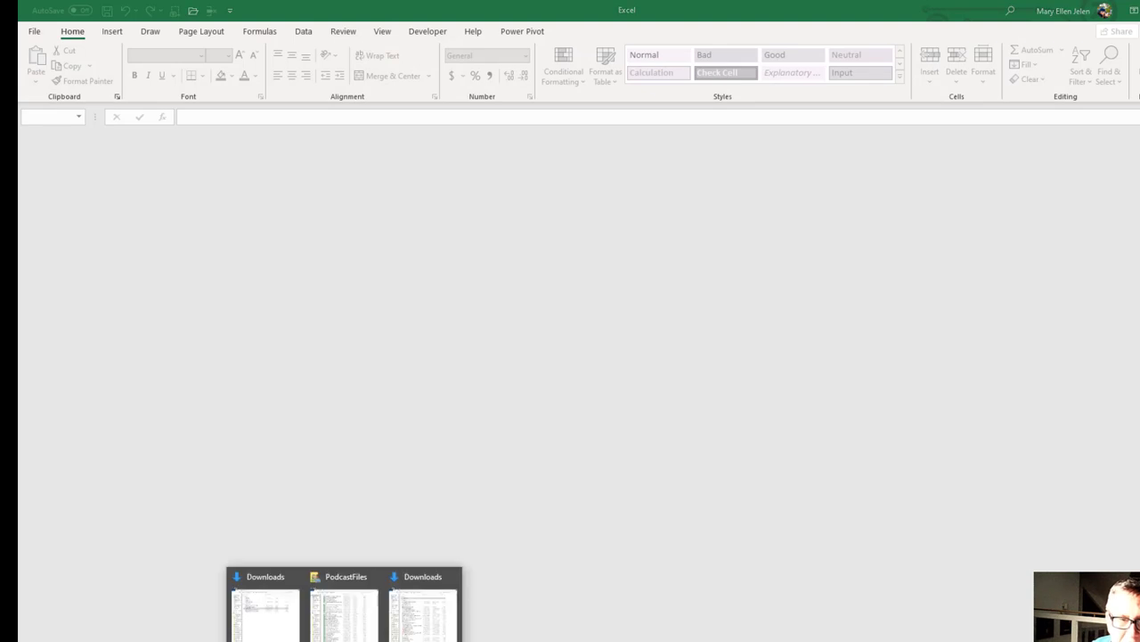
click(261, 580)
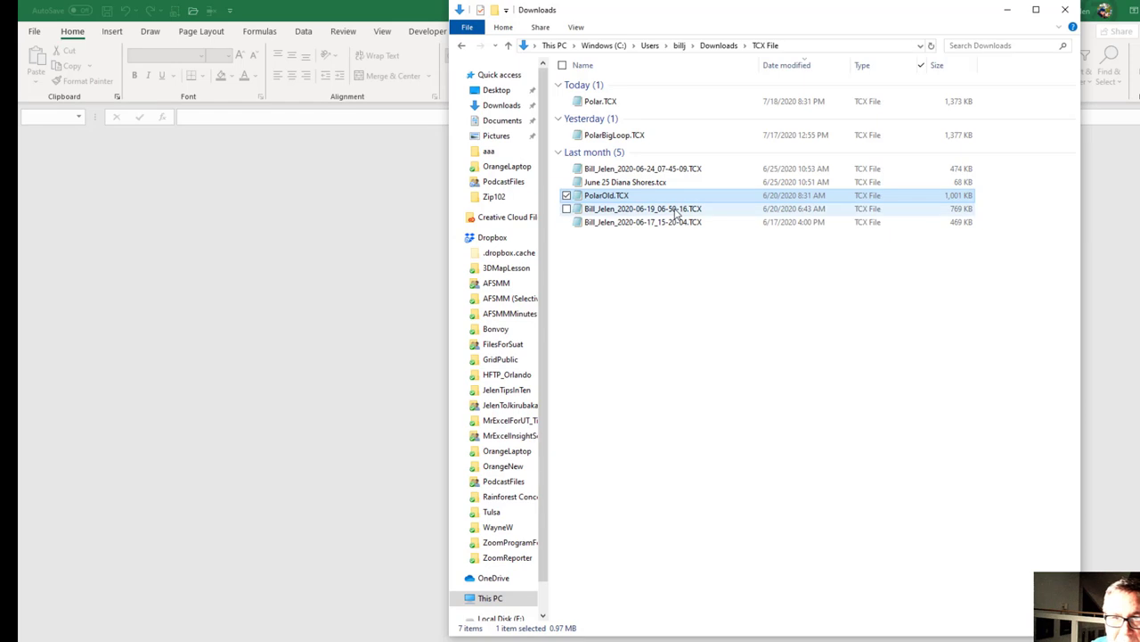
click(601, 104)
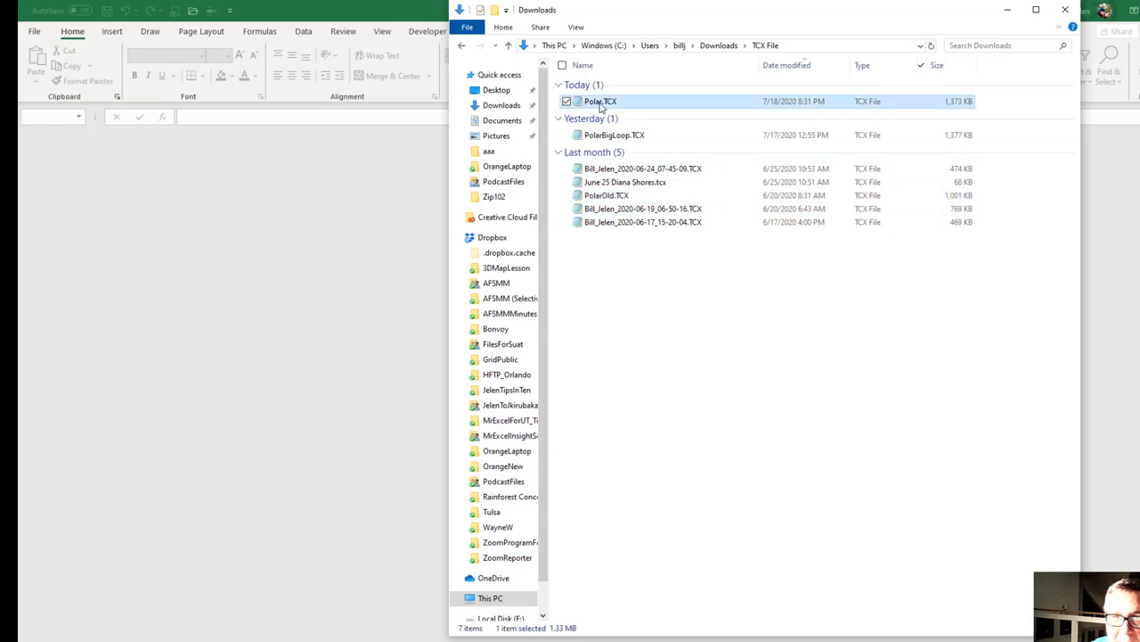
right_click(602, 104)
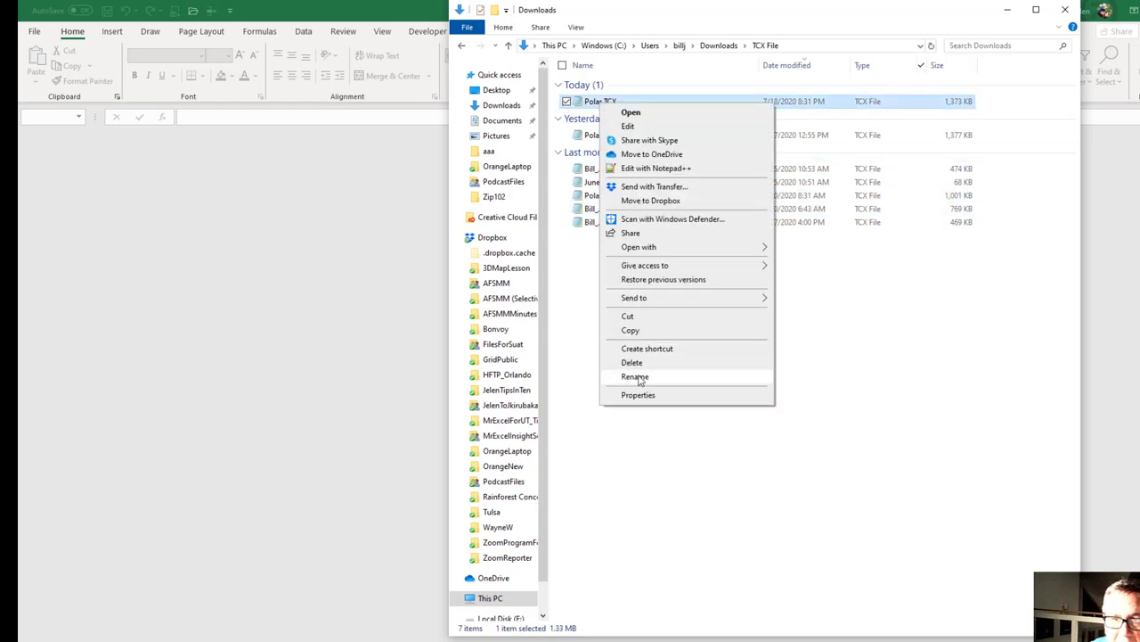
click(636, 377)
key(Right)
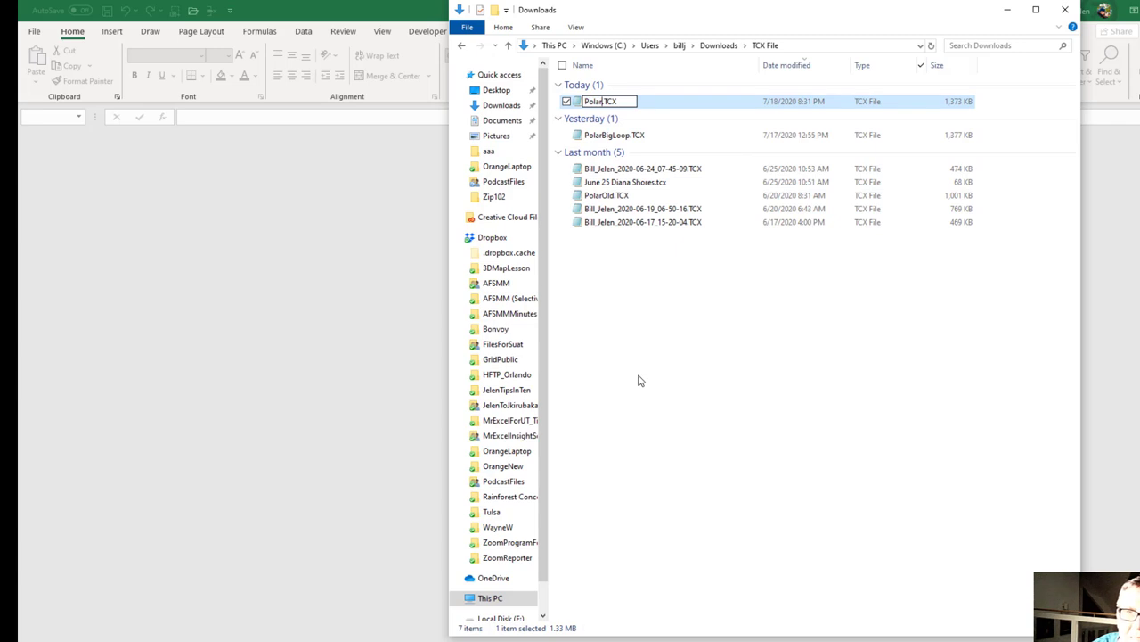
text(Laps)
key(Return)
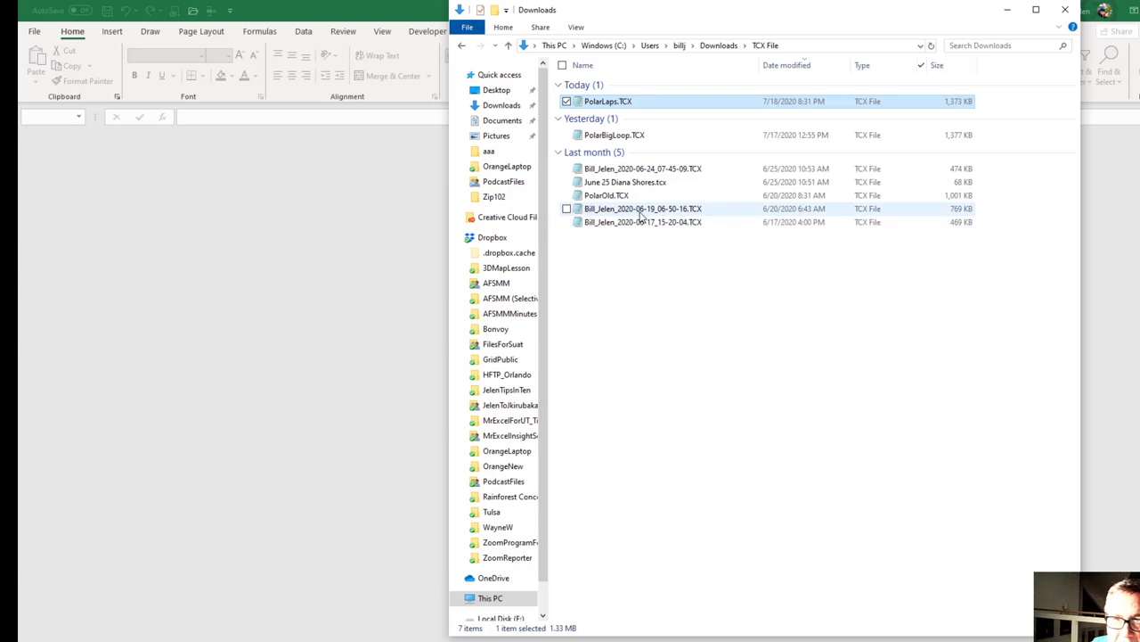
Step: Rename the June 19, 2020 ride file to Polar.TCX
right_click(640, 212)
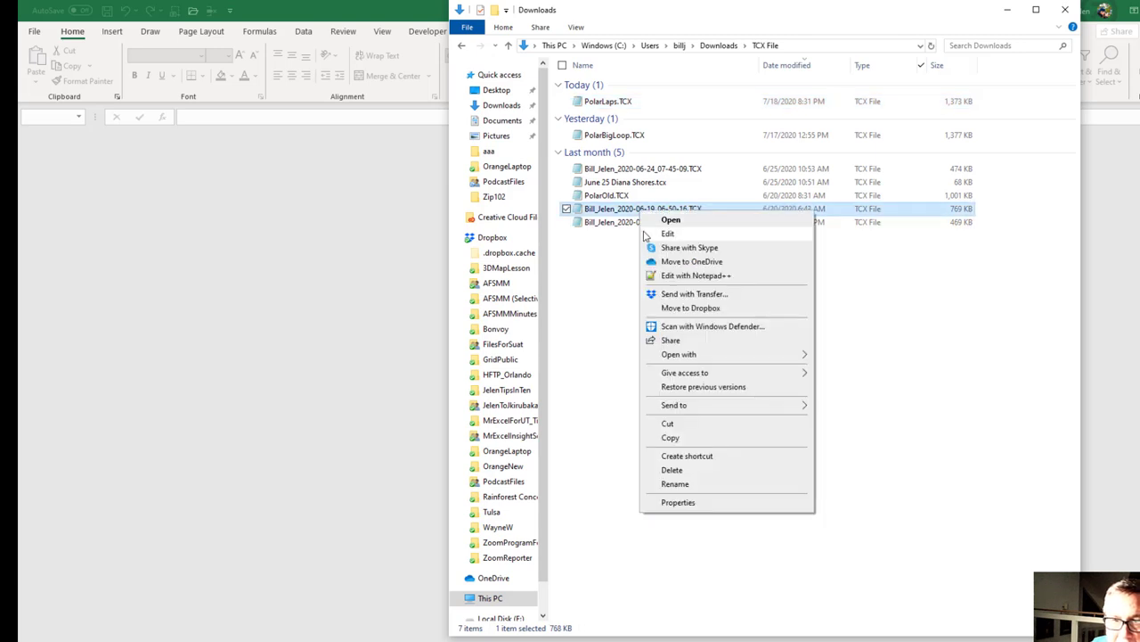
click(695, 483)
key(Right)
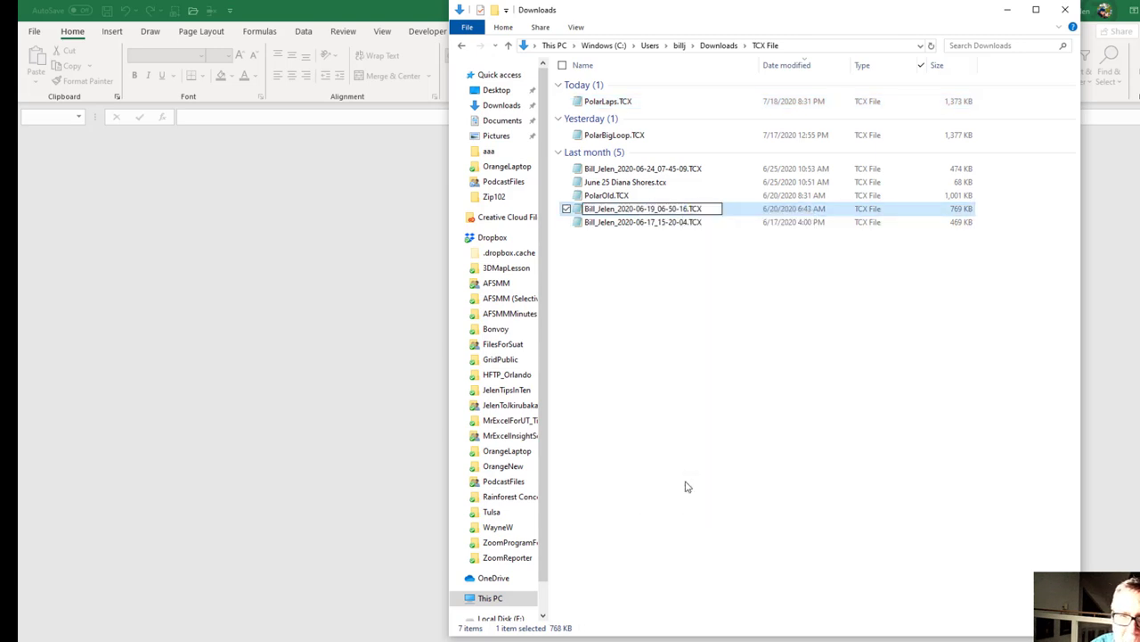
key(shift+Home)
key(BackSpace)
text(Polar)
key(Return)
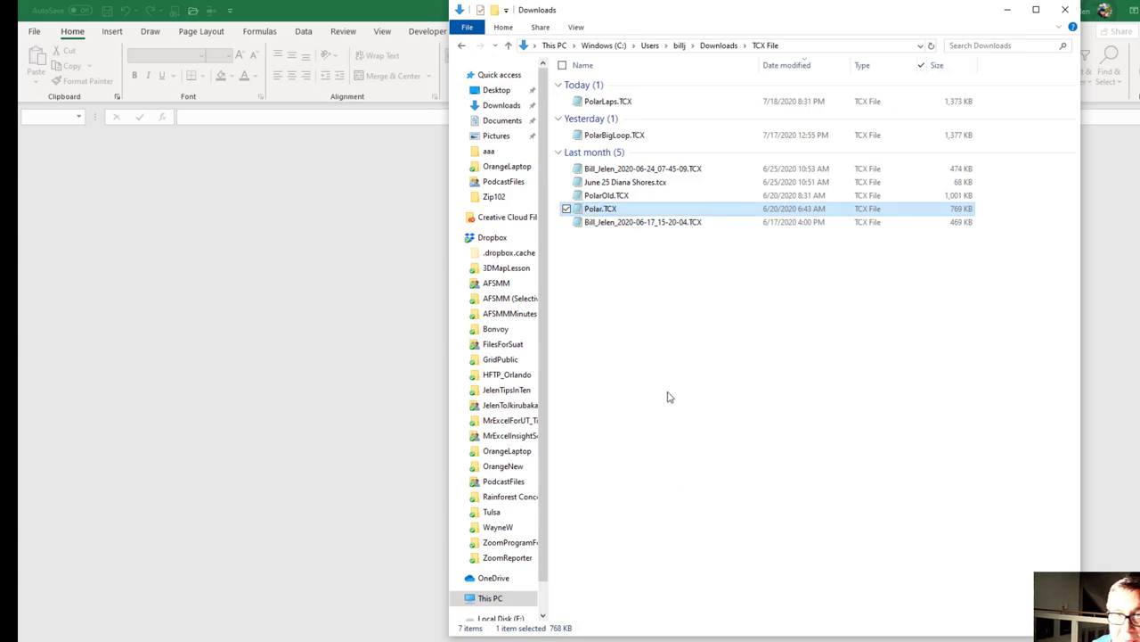
Step: Reopen Analyze_Polar_Flow_Data_In_Excel_2237.xlsm from Recent, enable content, and refresh its data
click(355, 246)
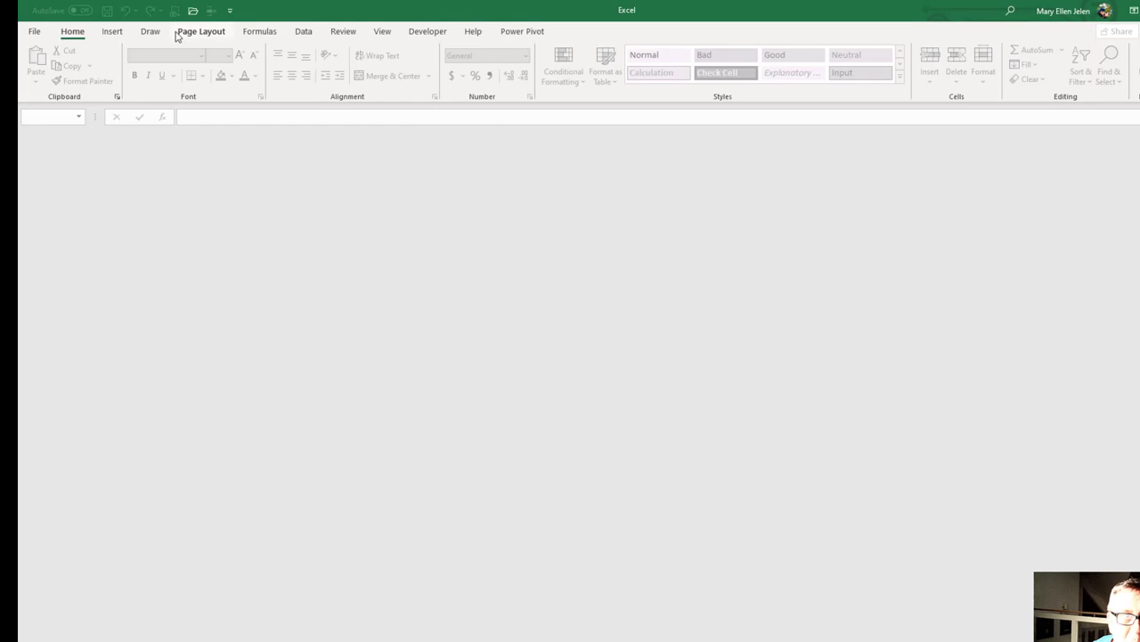
click(190, 10)
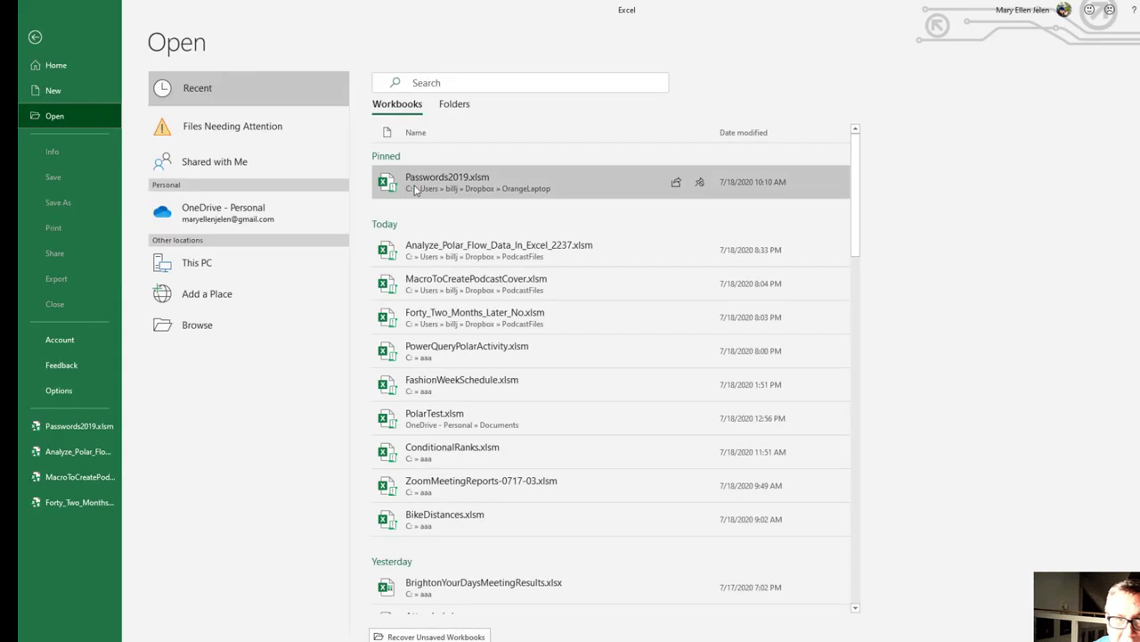
click(417, 247)
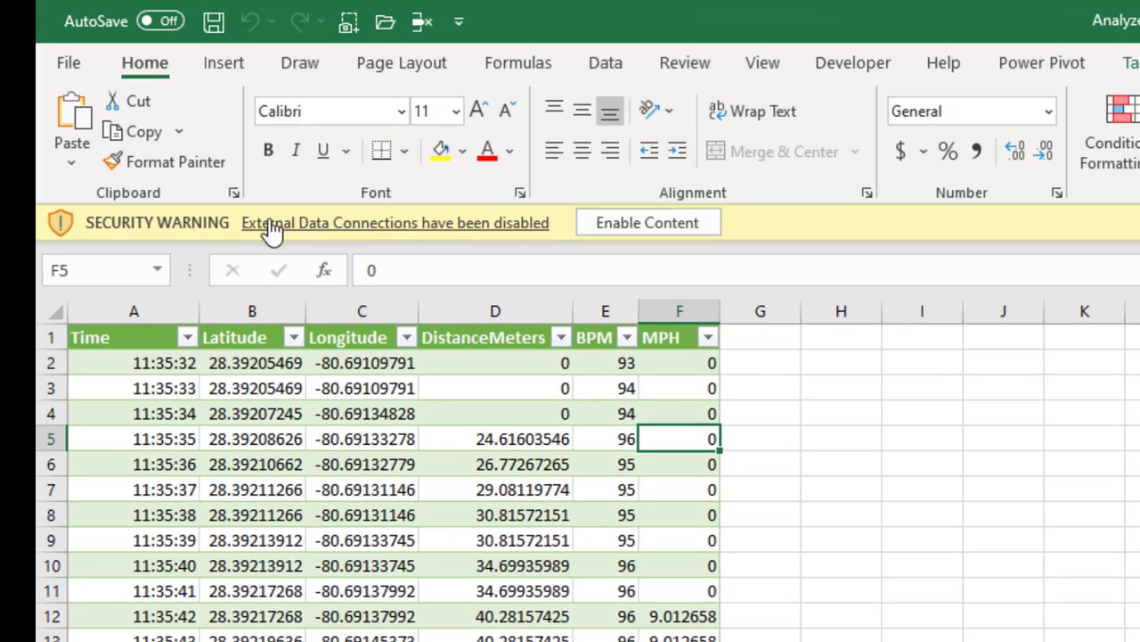
click(638, 222)
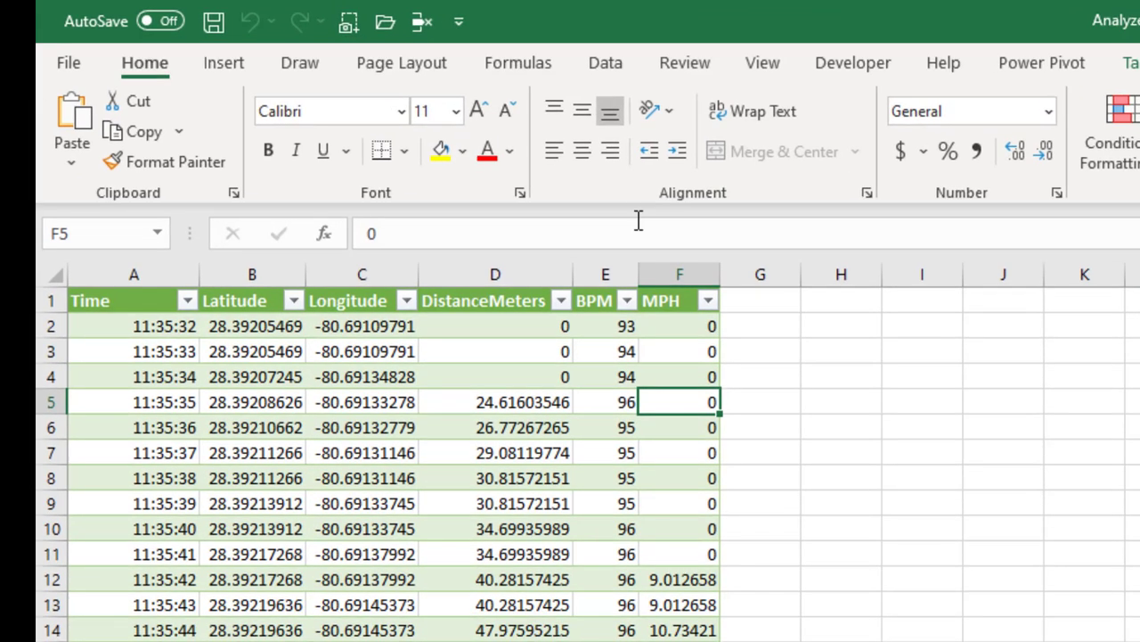
click(603, 64)
Step: Check the refreshed BPM column from its 10:50:17 start down to the last data row
key(Left)
key(ctrl+Down)
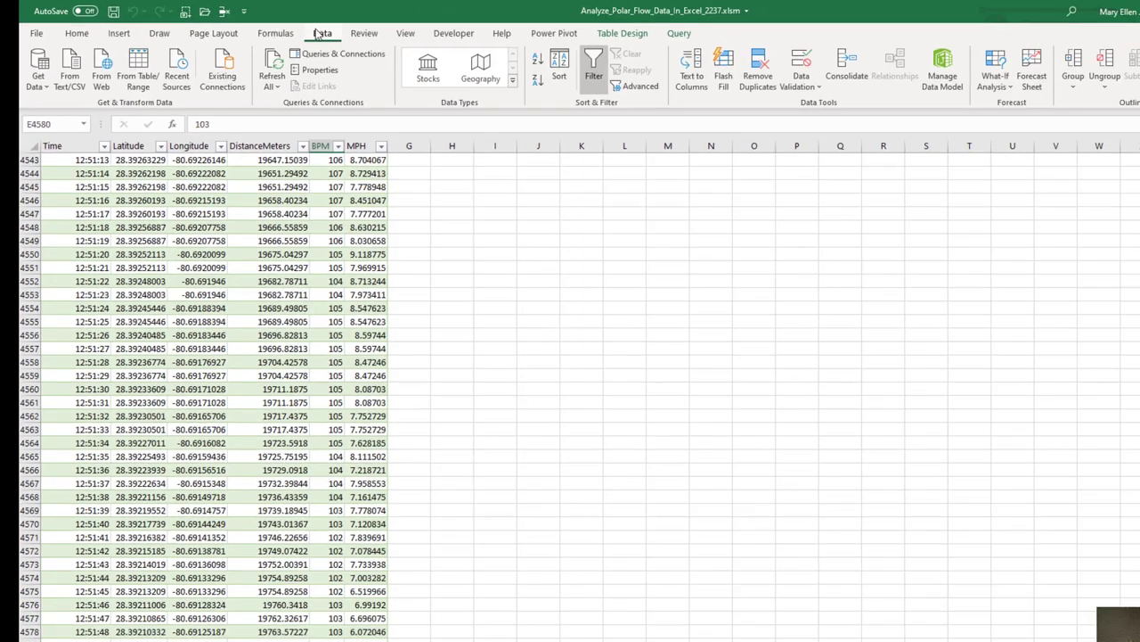
key(ctrl+Up)
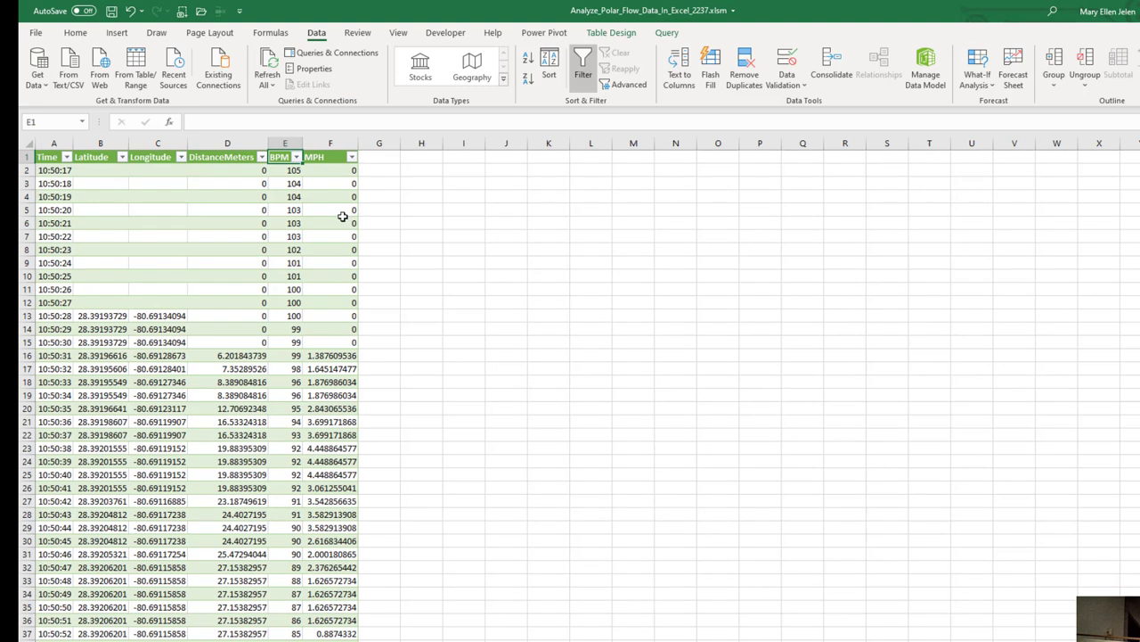
click(295, 184)
key(ctrl+Down)
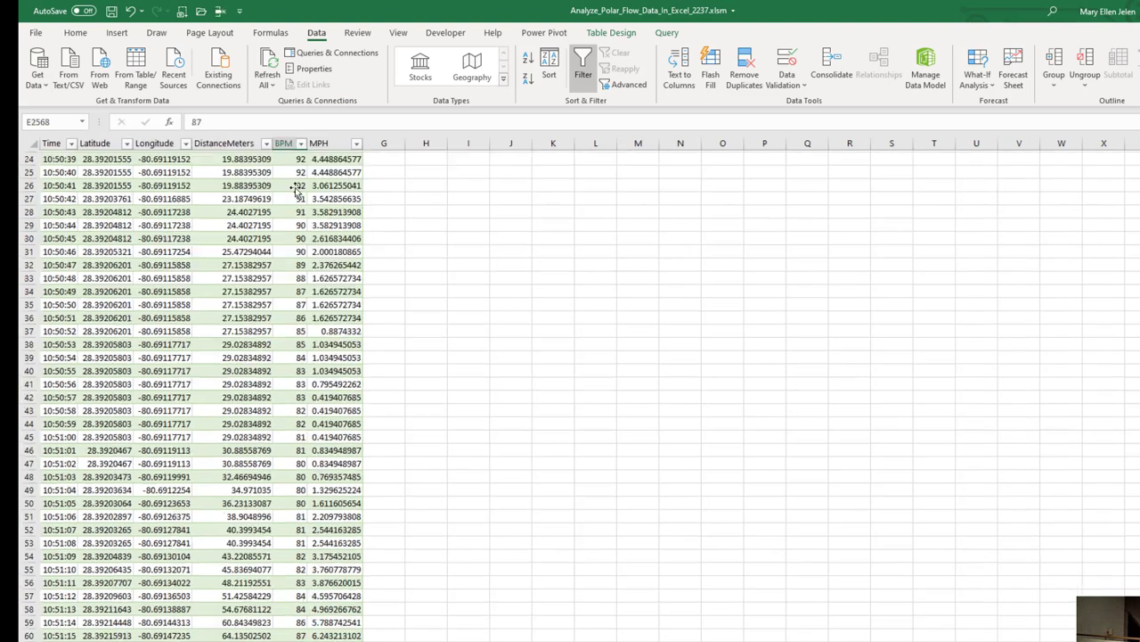
key(Down)
key(Down)
key(Down)
key(Down)
key(Down)
key(Down)
key(Down)
key(Down)
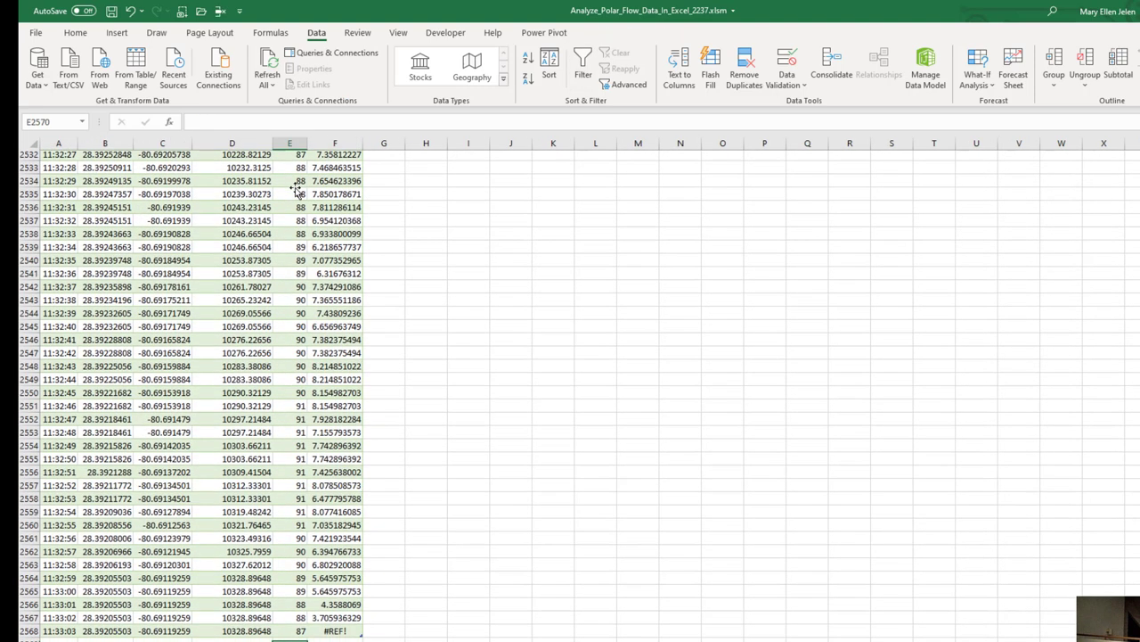
Step: Copy the MPH formula from F2567 over the #REF! error in F2568
key(Right)
key(Up)
key(Up)
key(Up)
key(Up)
key(Up)
key(Up)
key(Up)
key(Up)
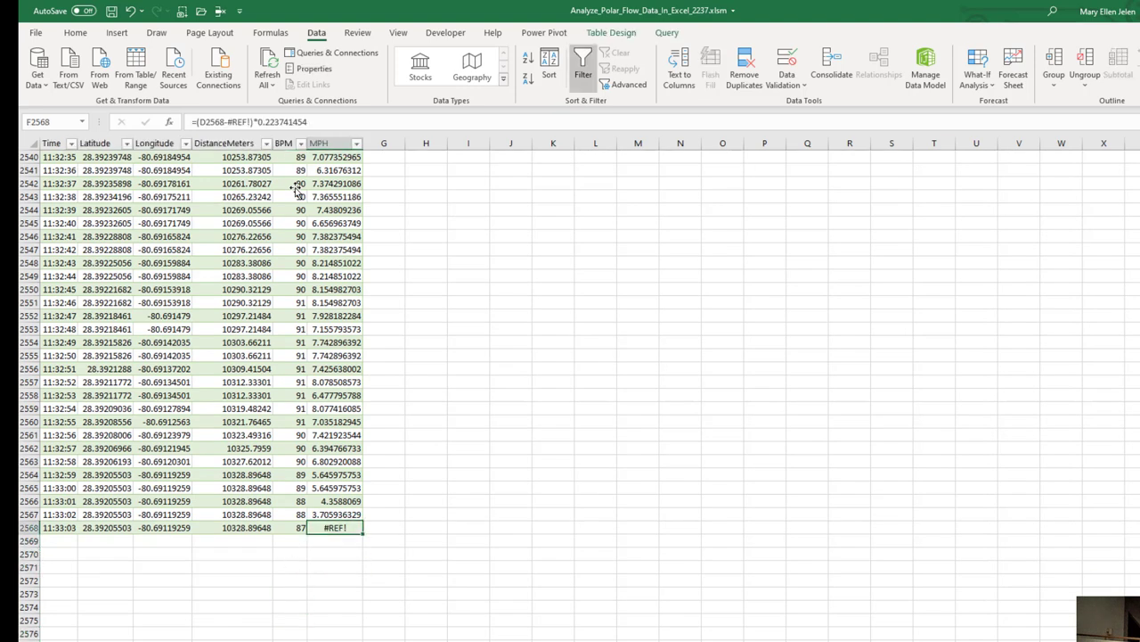
key(Up)
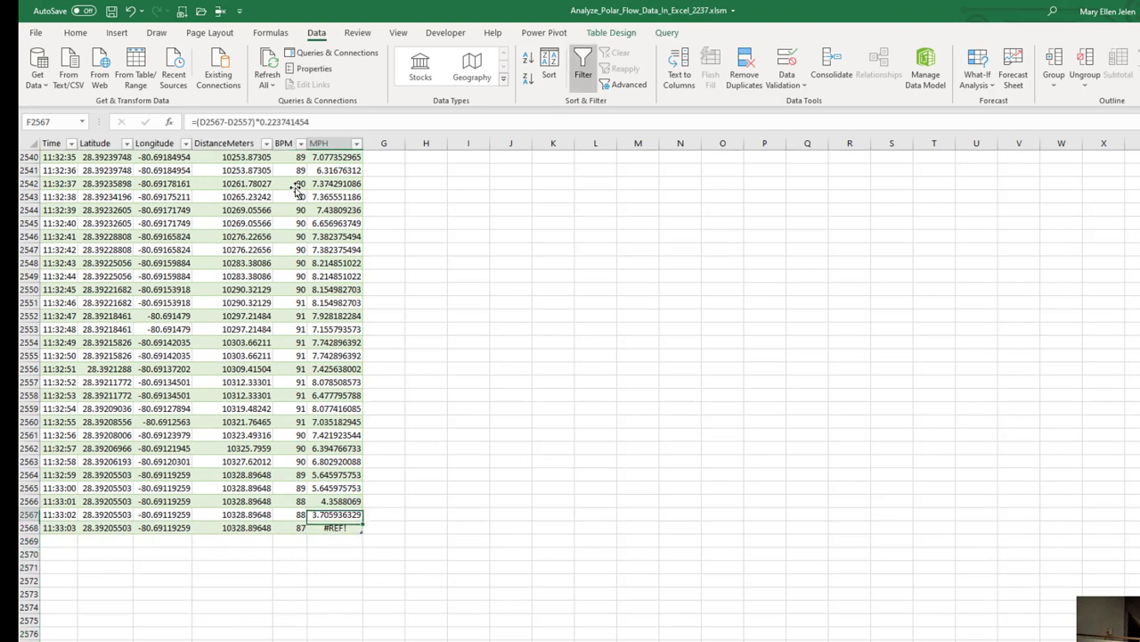
key(ctrl+c)
key(Down)
key(ctrl+v)
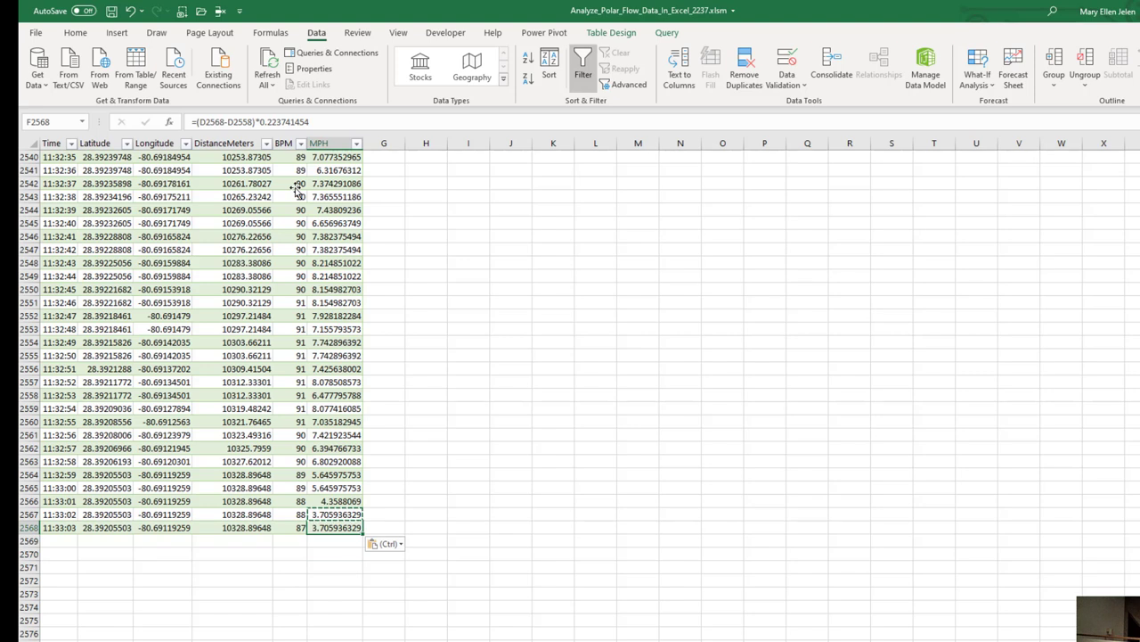
key(ctrl+Up)
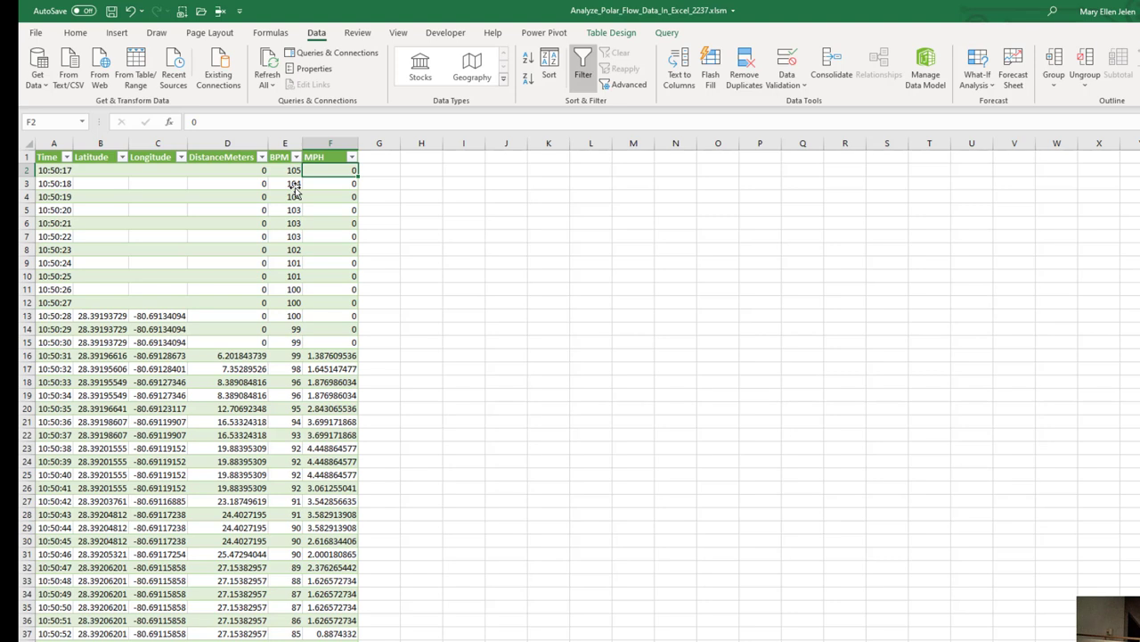
Step: Open Tour 1 in 3D Maps and refresh it with the new ride data
click(117, 32)
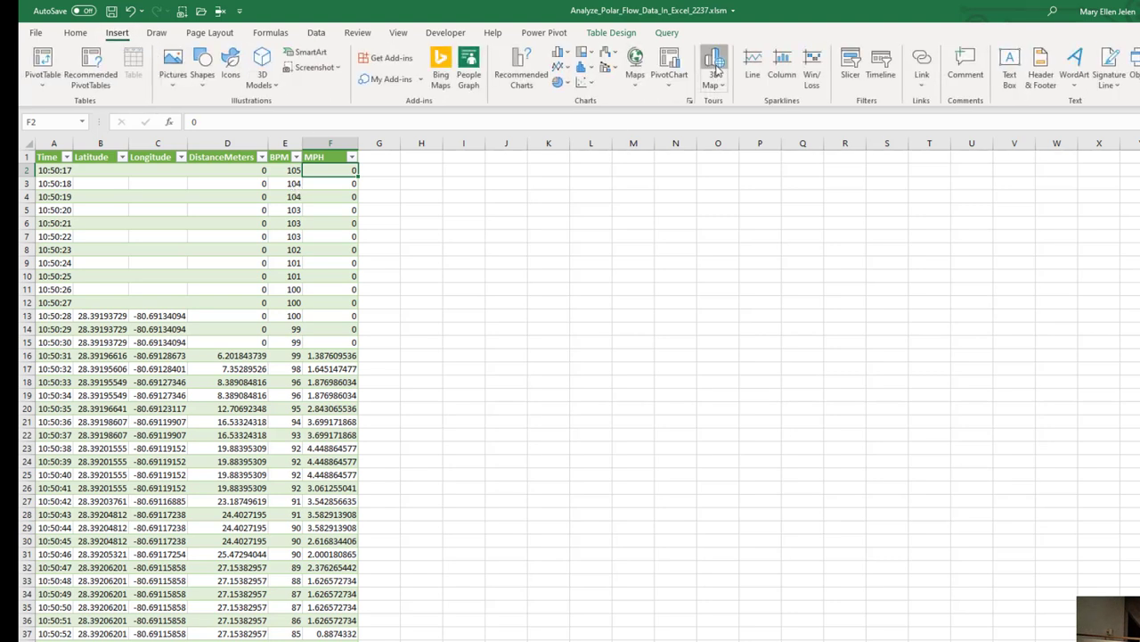
click(715, 70)
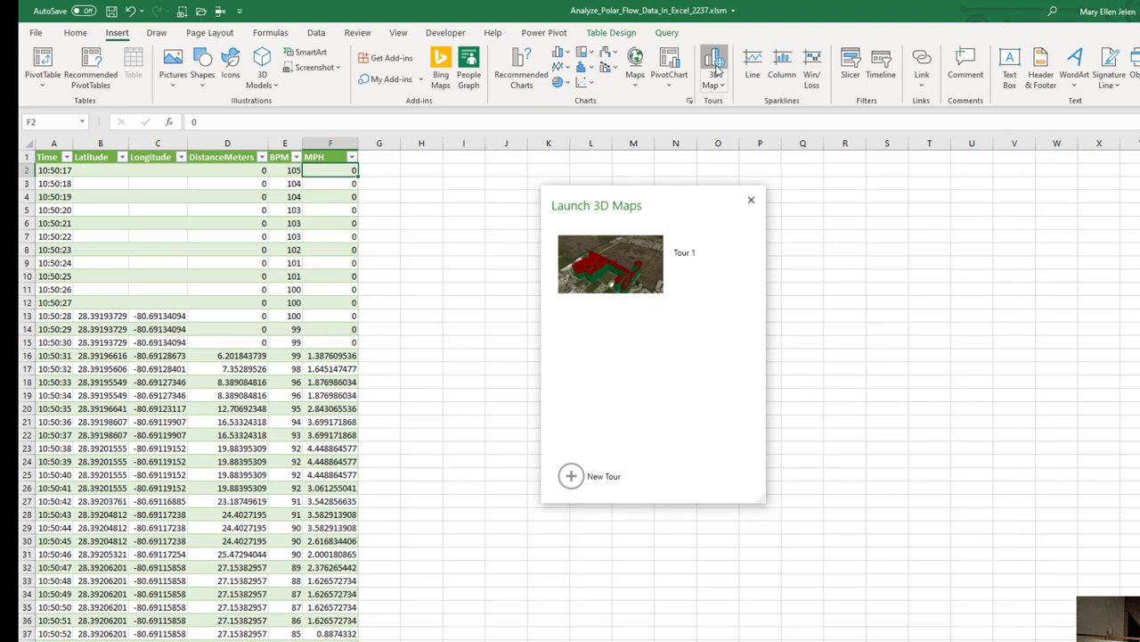
click(630, 251)
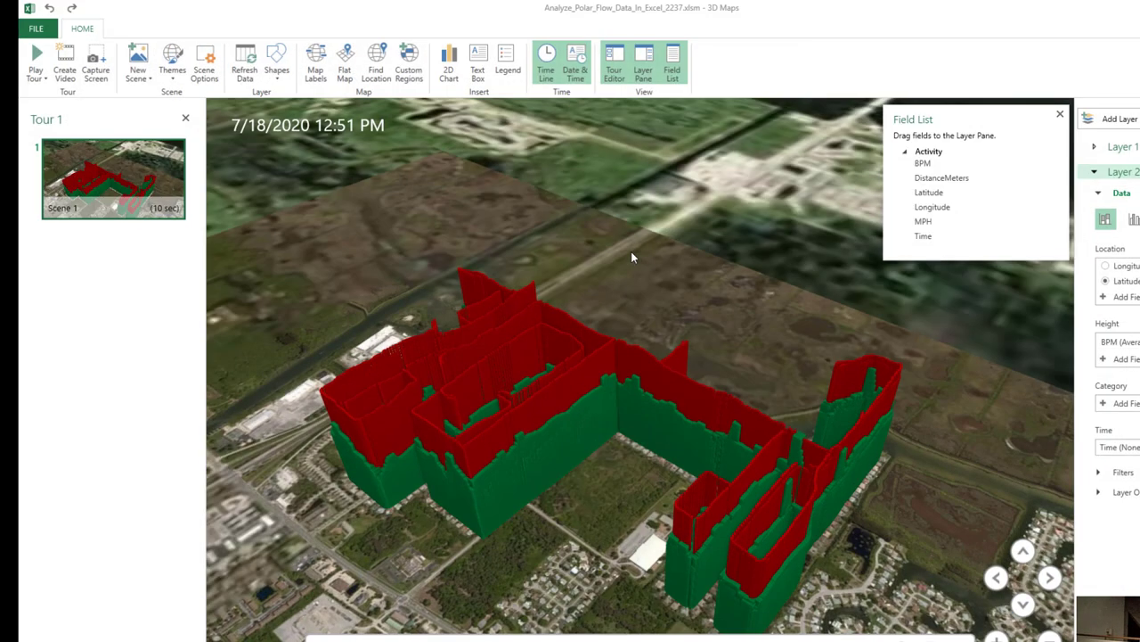
click(245, 62)
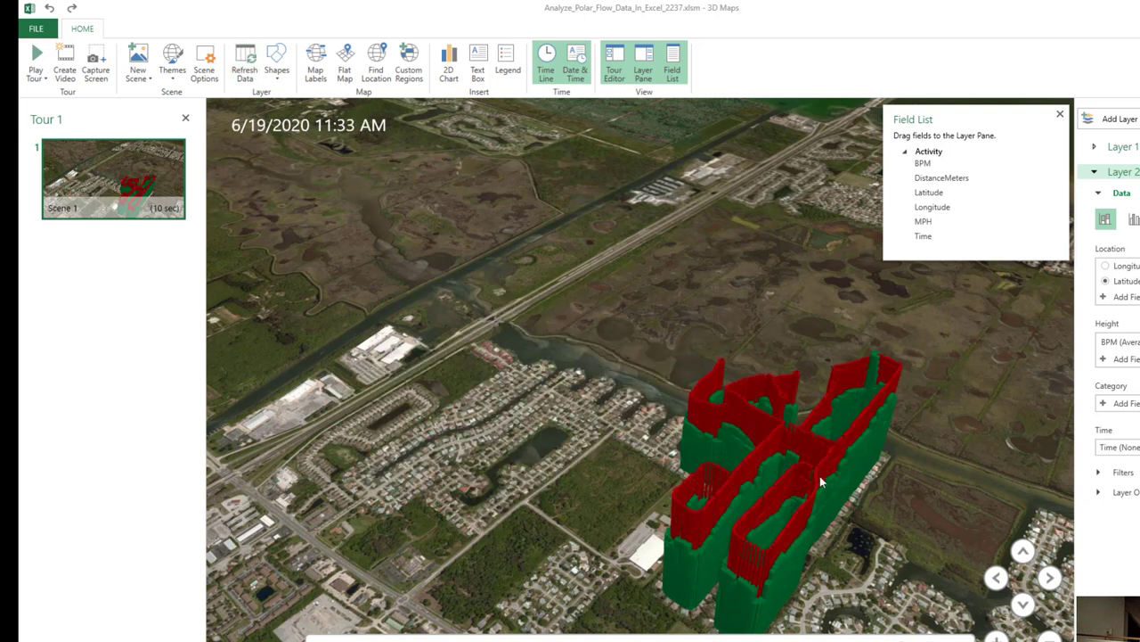
Step: Orbit and tilt the map to inspect the new route's red and green columns
drag(905, 550, 619, 472)
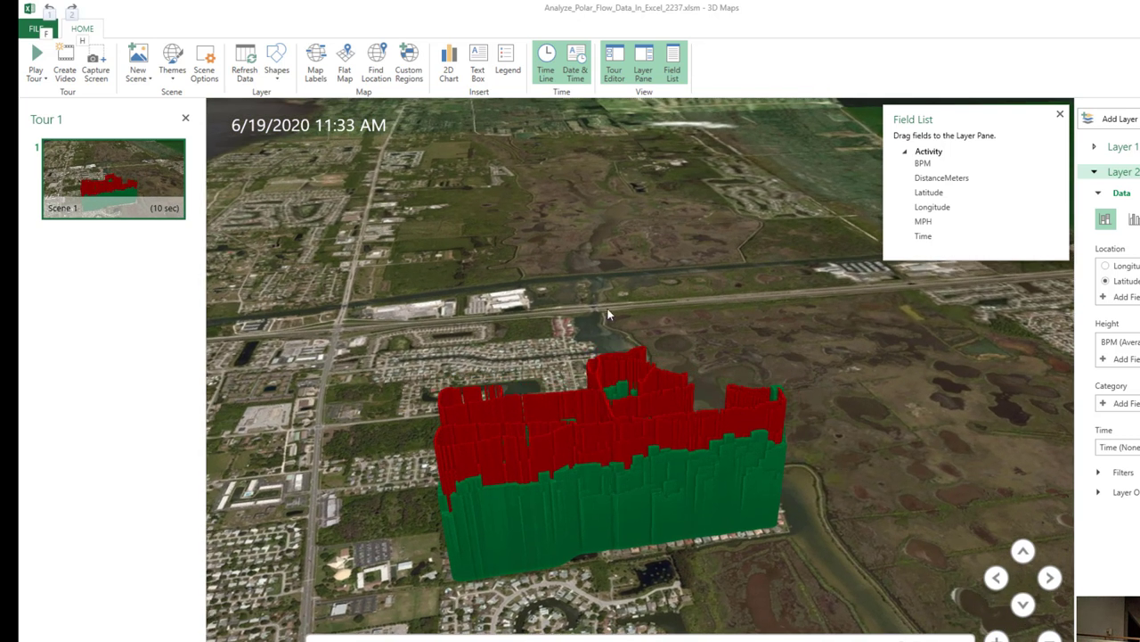
drag(879, 354, 851, 501)
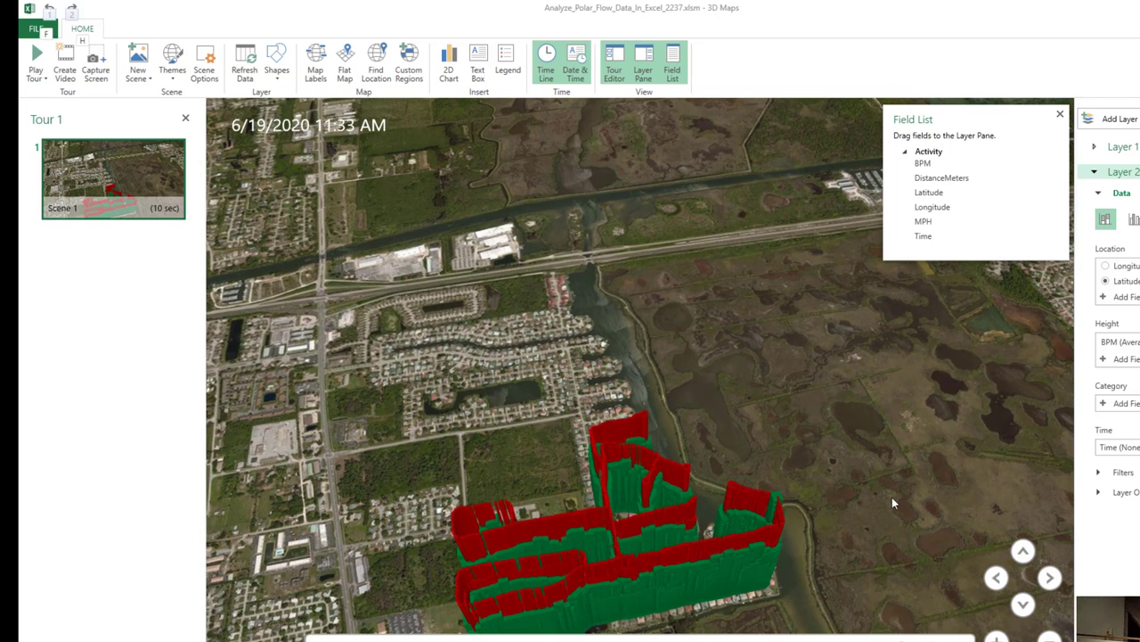
key(alt+Tab)
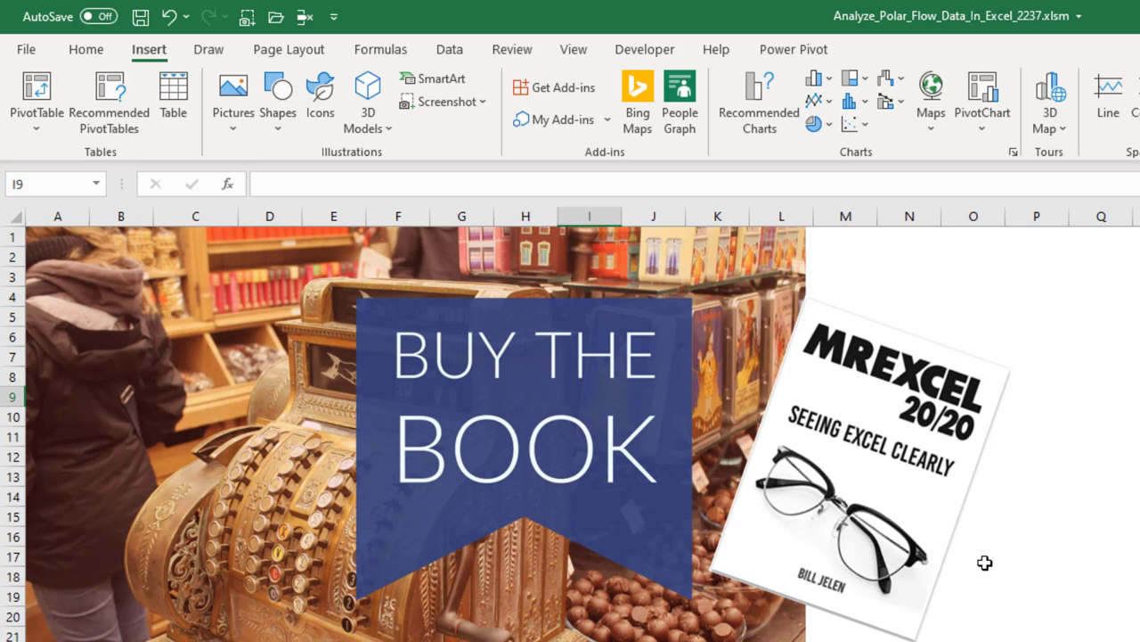
click(449, 49)
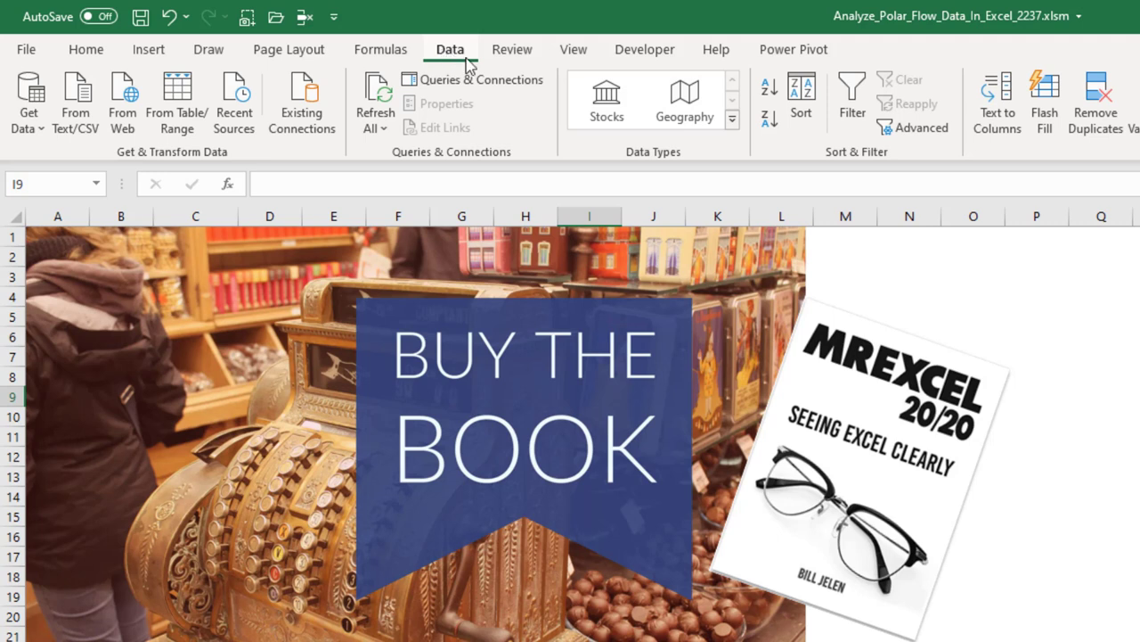
click(731, 120)
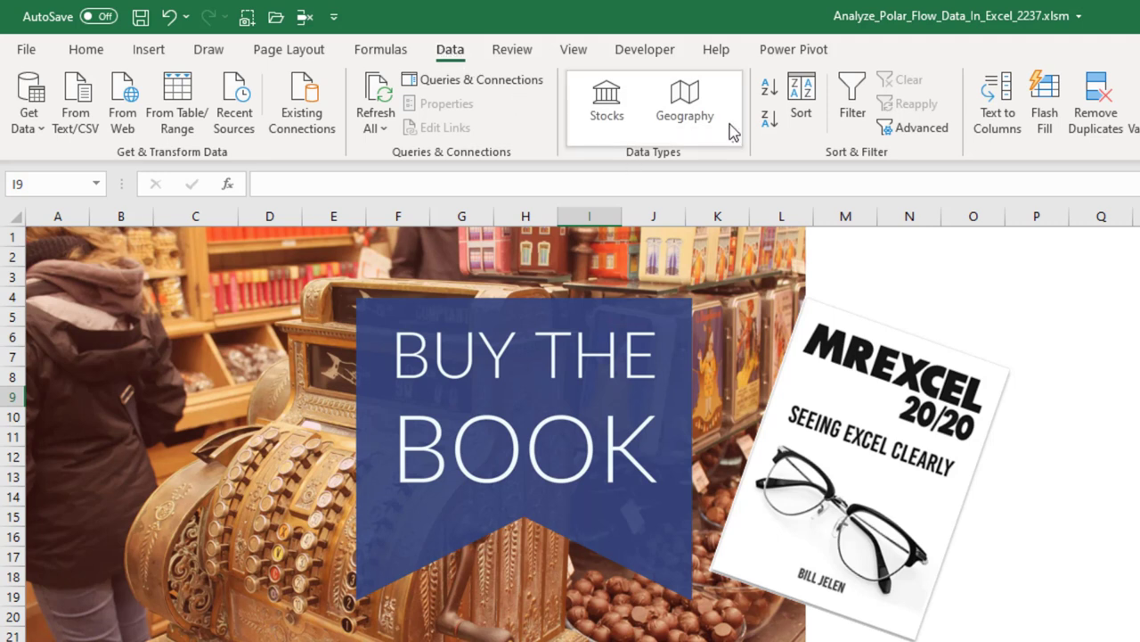